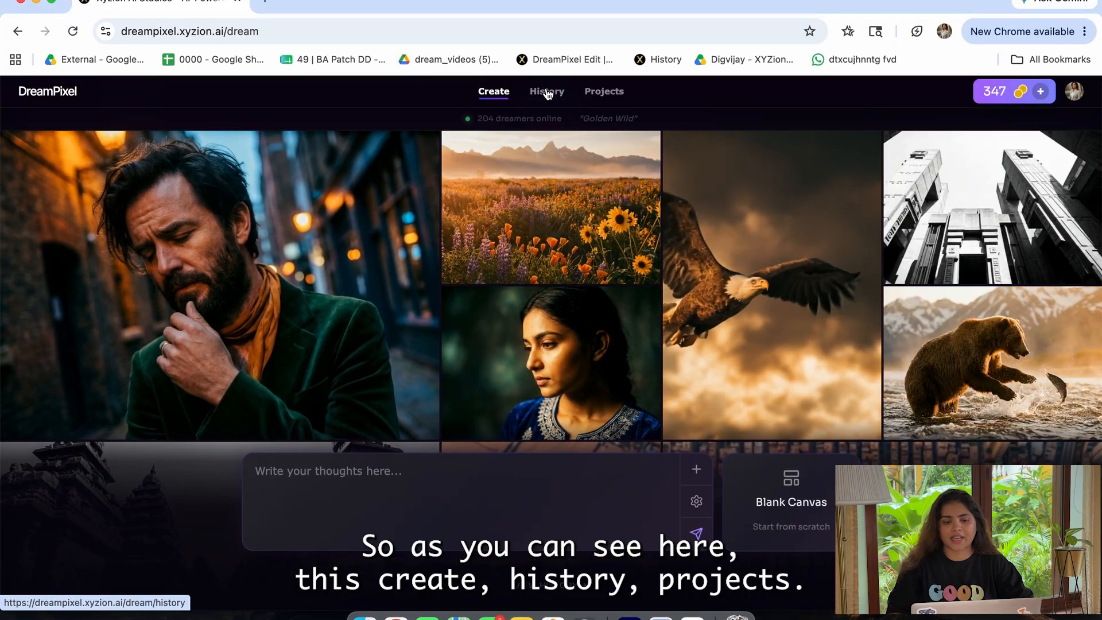
Step: View the account's current credit balance and credit breakdown
left_click(1075, 92)
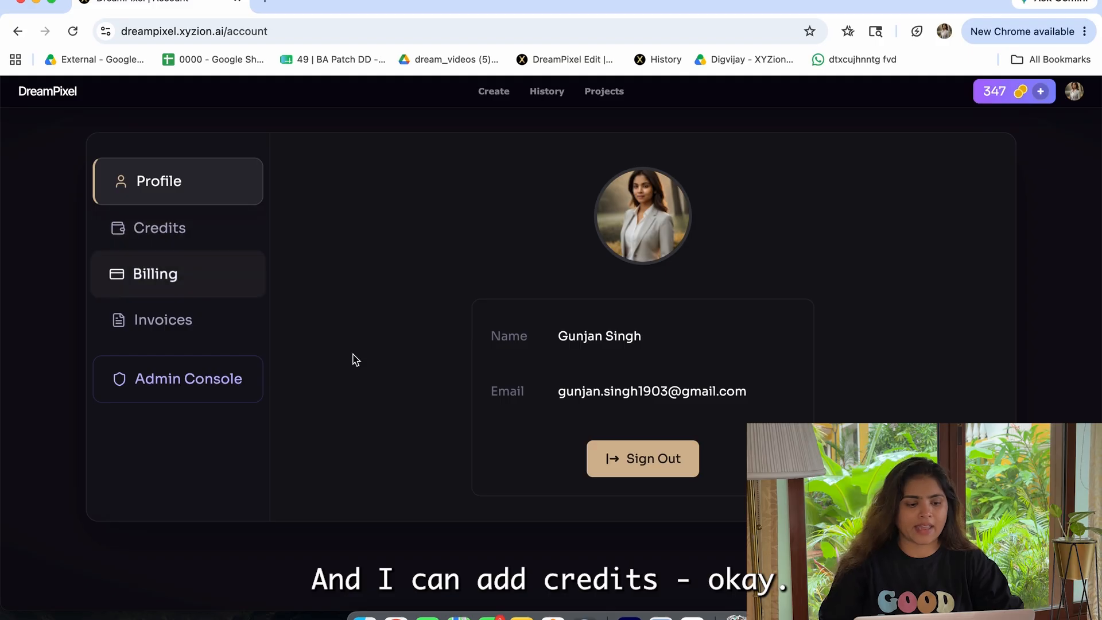
left_click(157, 235)
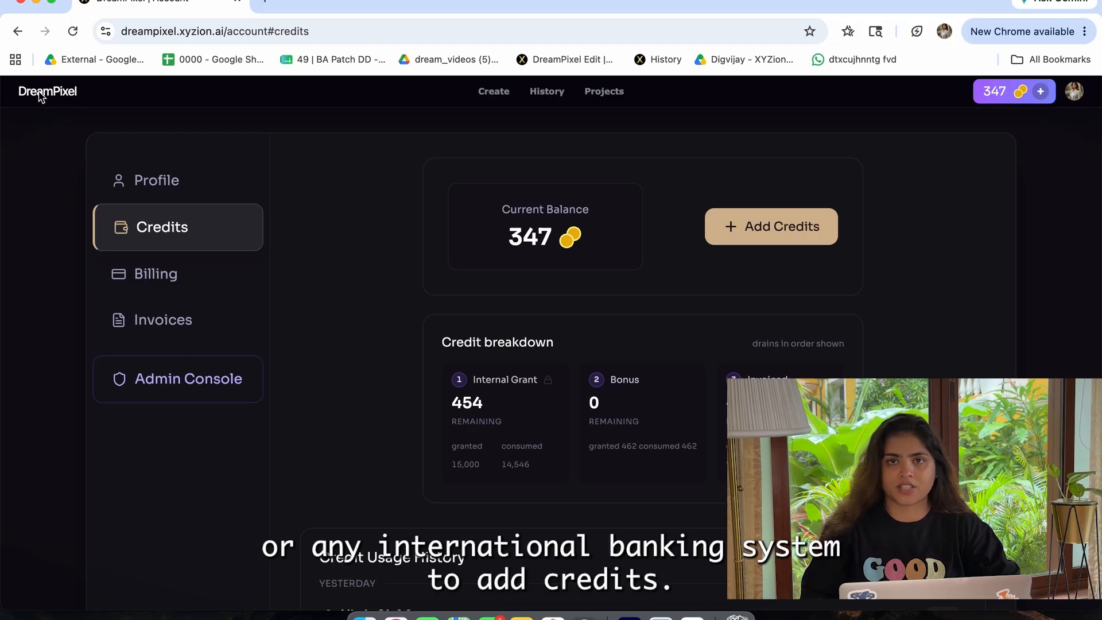
left_click(333, 30)
left_click(332, 30)
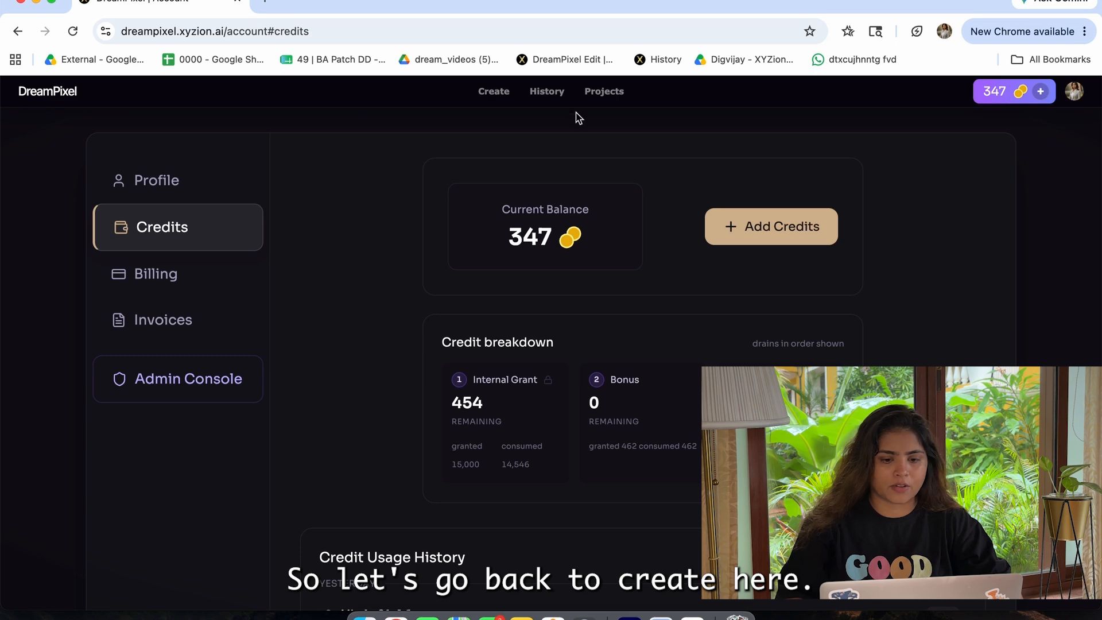
Step: Return to the Create page and start a new dream from a blank canvas
left_click(493, 92)
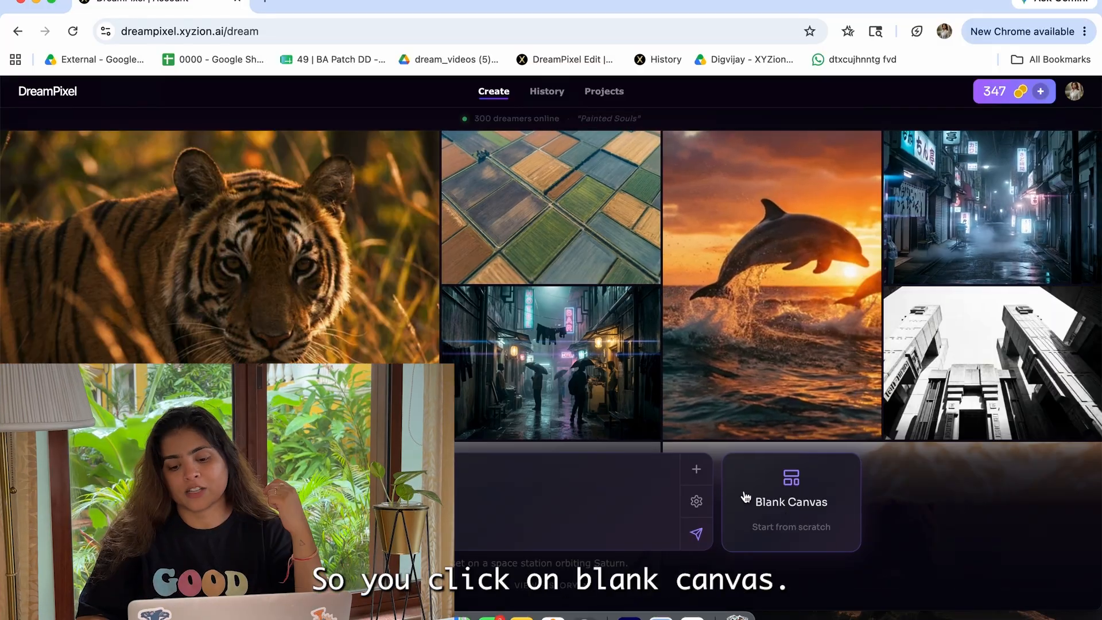
left_click(800, 515)
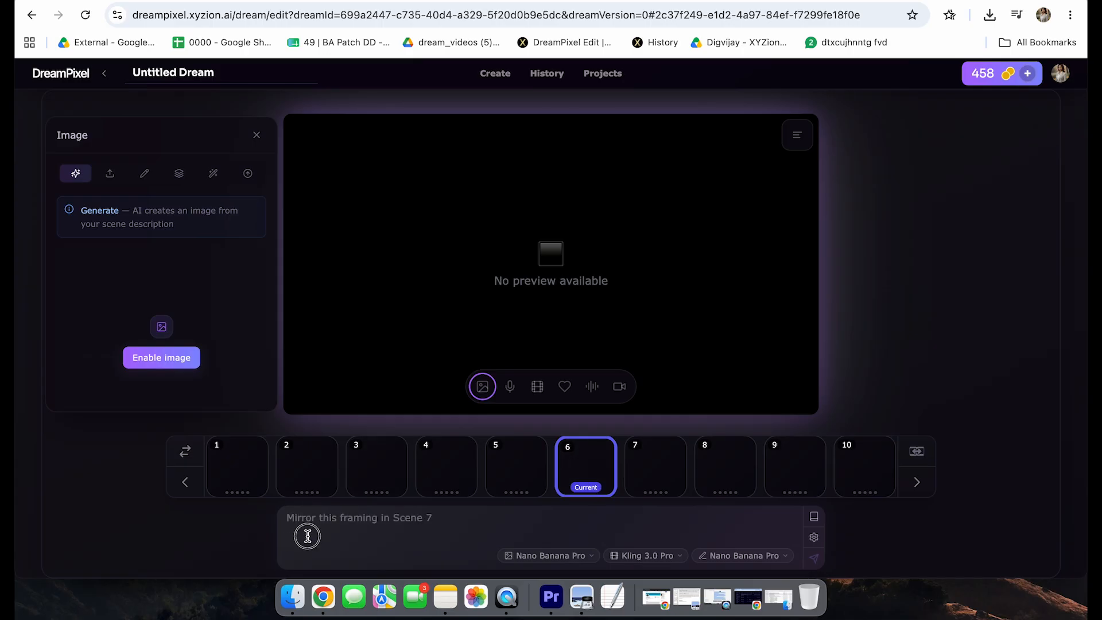
Step: Select scene 1 and enter "screenplay" as the prompt below the scene strip
left_click(253, 489)
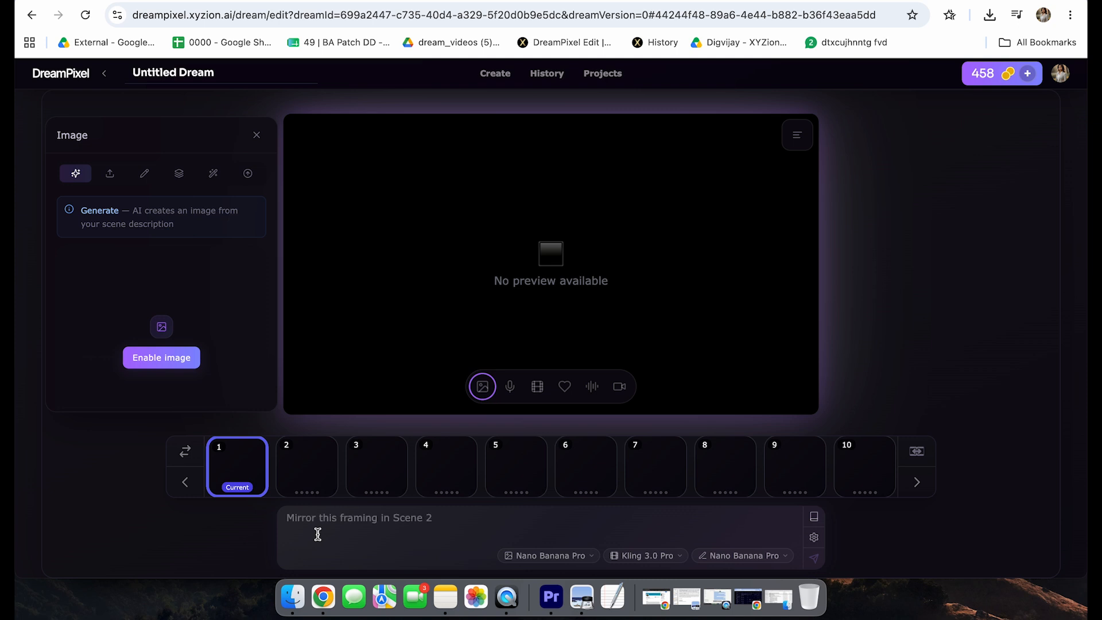
left_click(315, 531)
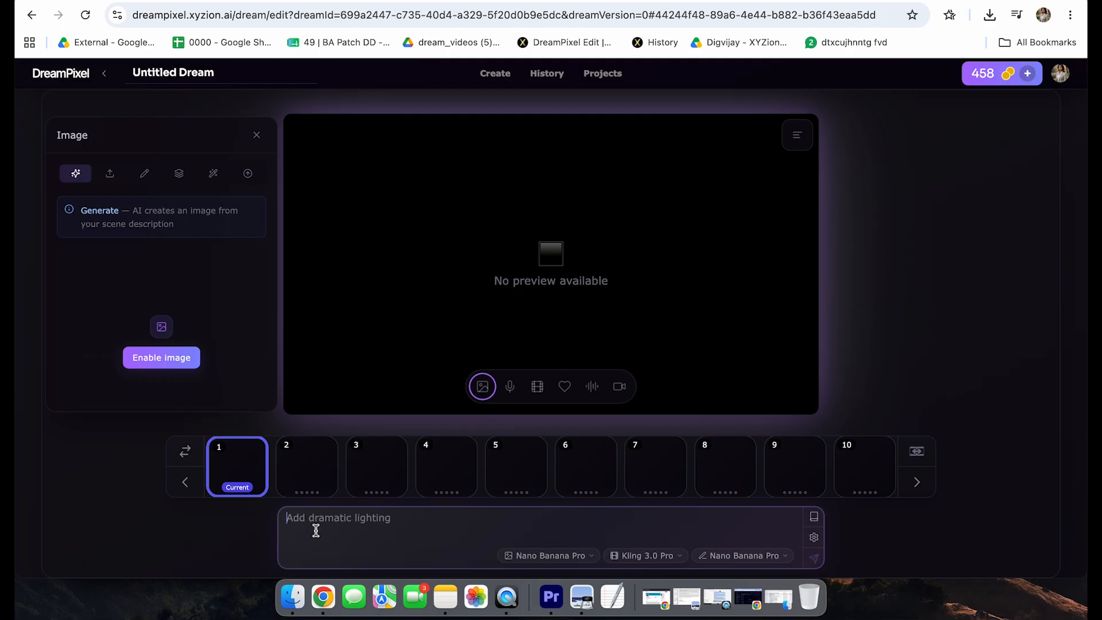
type("screenplay")
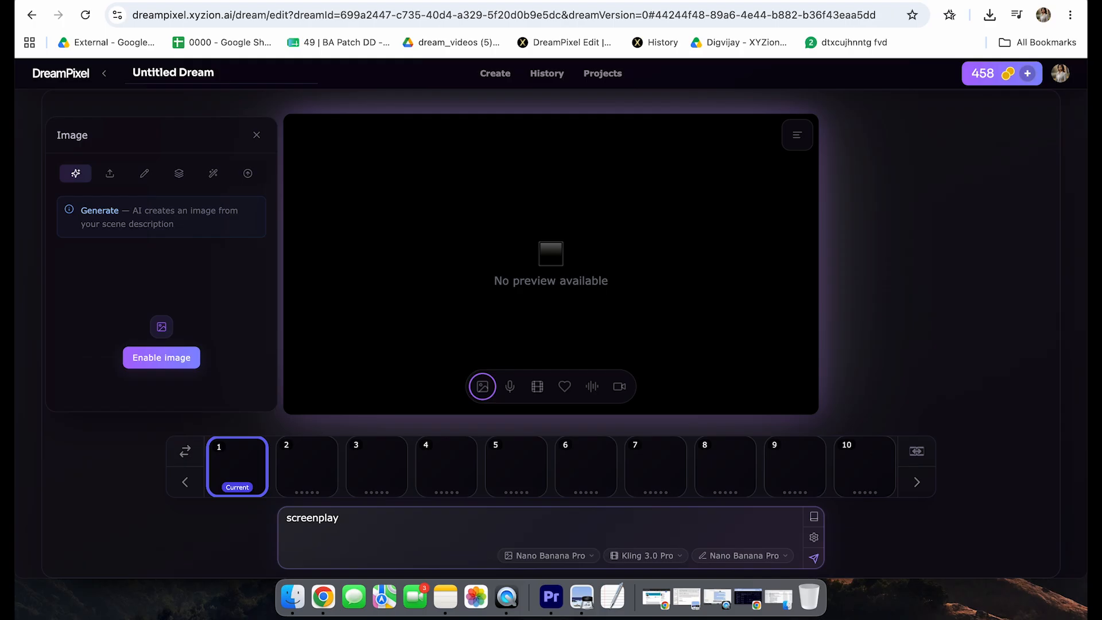
Step: Look through empty scenes 2 to 5 one after another
left_click(297, 464)
left_click(373, 468)
left_click(439, 475)
left_click(513, 471)
left_click(381, 528)
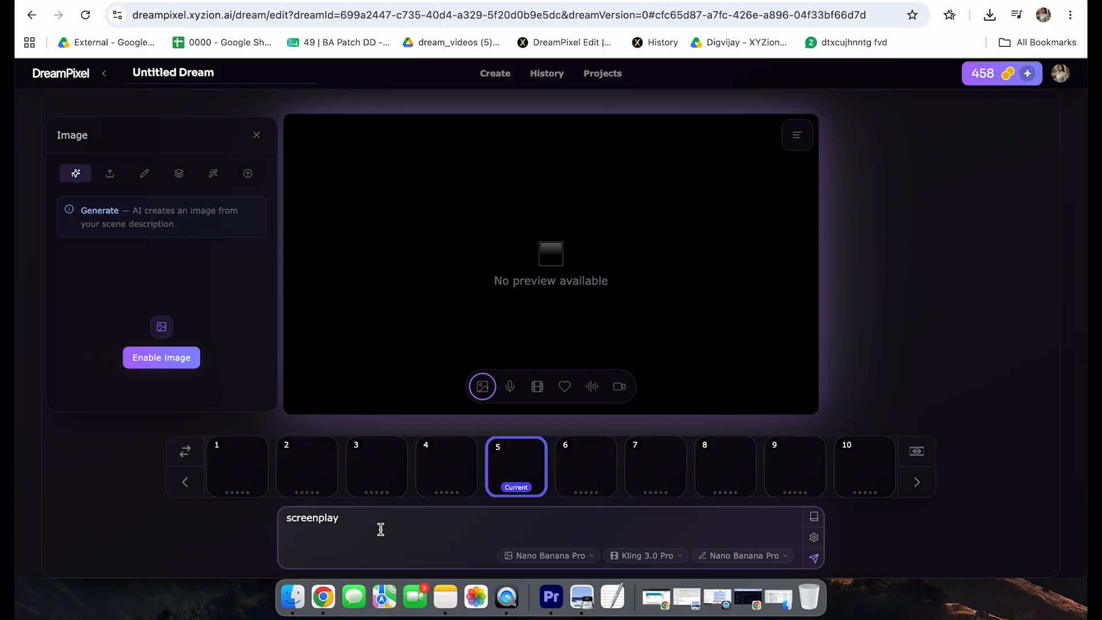
Step: Enable the image for scene 1 and bring its generation settings into view
left_click(227, 463)
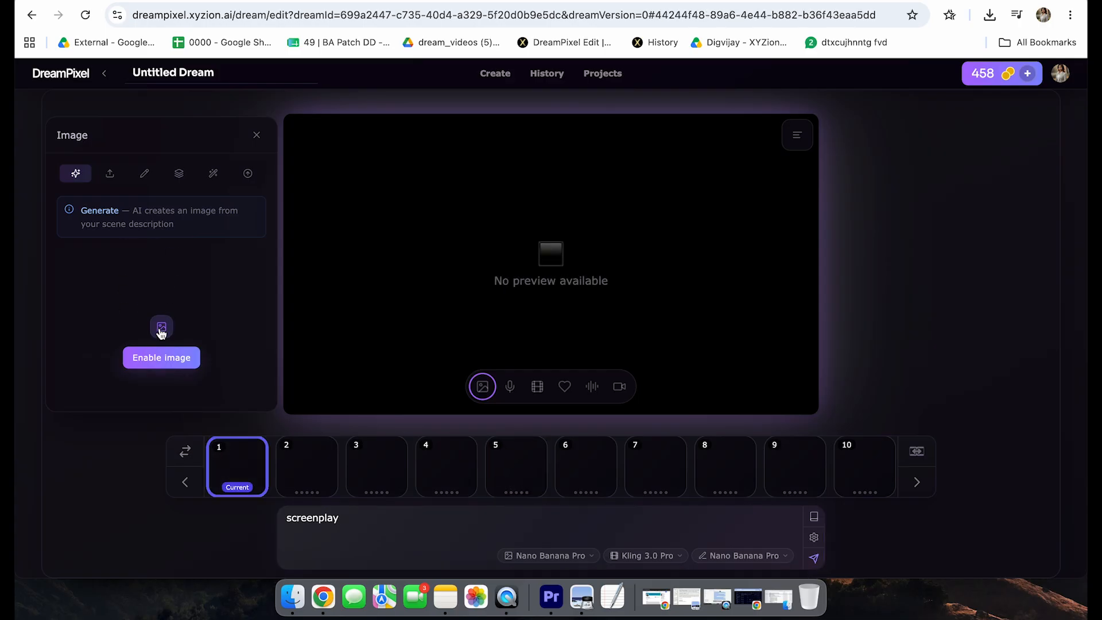
left_click(154, 359)
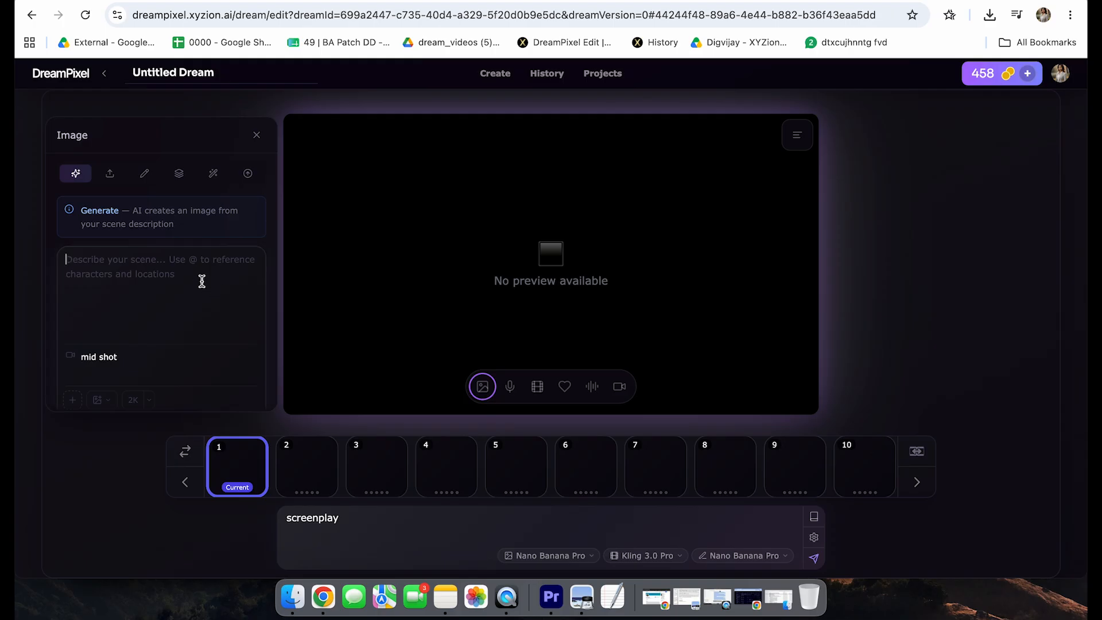
scroll(230, 301, "down", 1)
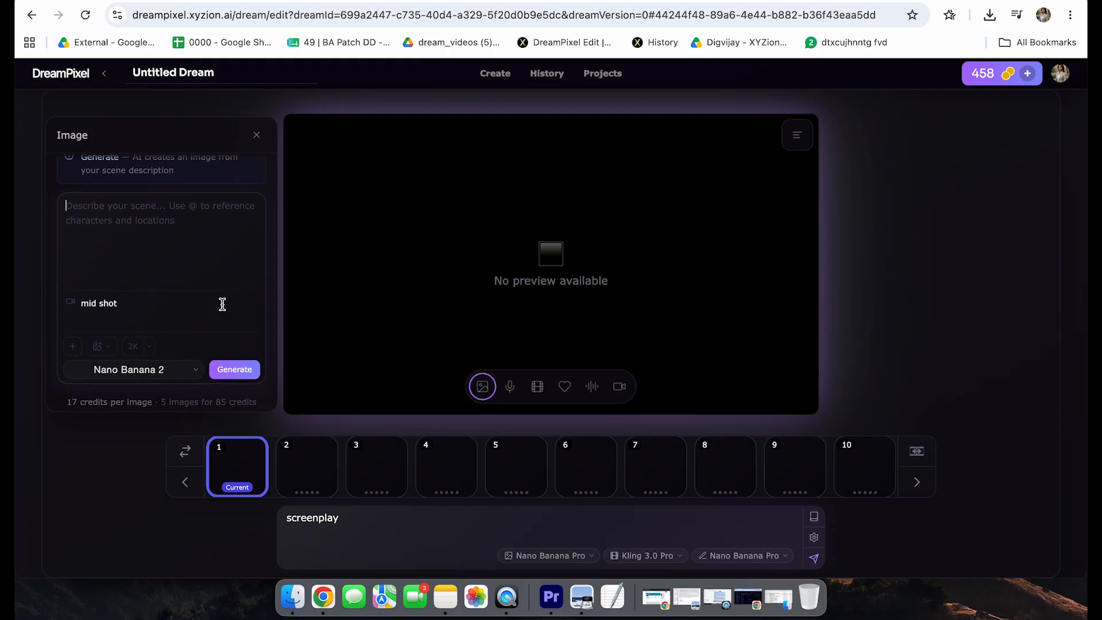
Step: Examine scene 1's image options: the available AI models, output resolutions and references
left_click(152, 212)
left_click(128, 372)
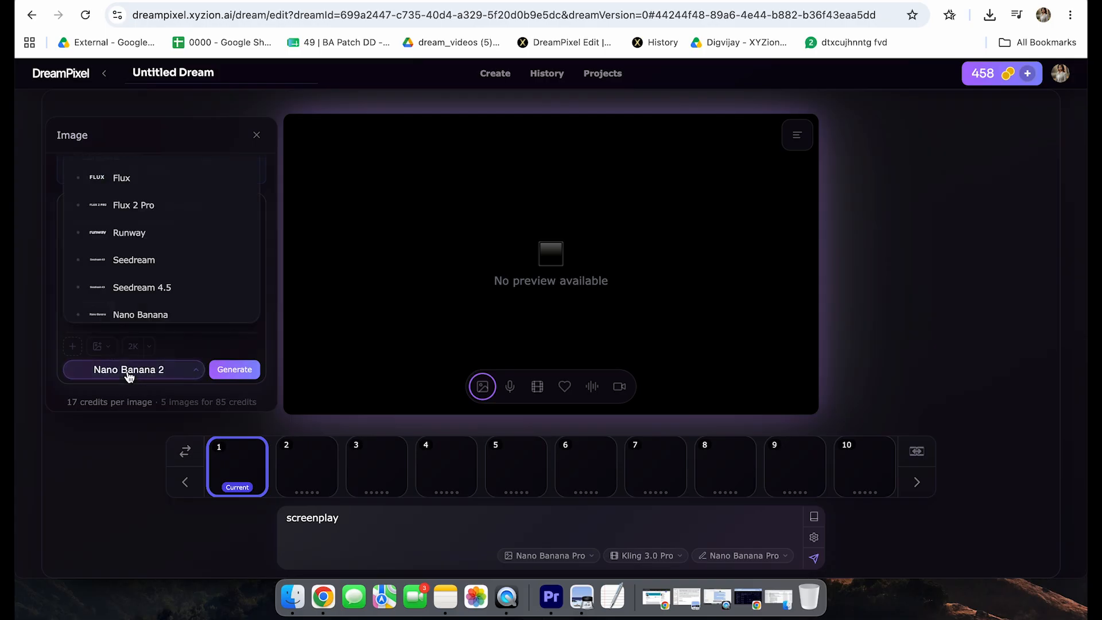
scroll(143, 310, "down", 1)
left_click(199, 350)
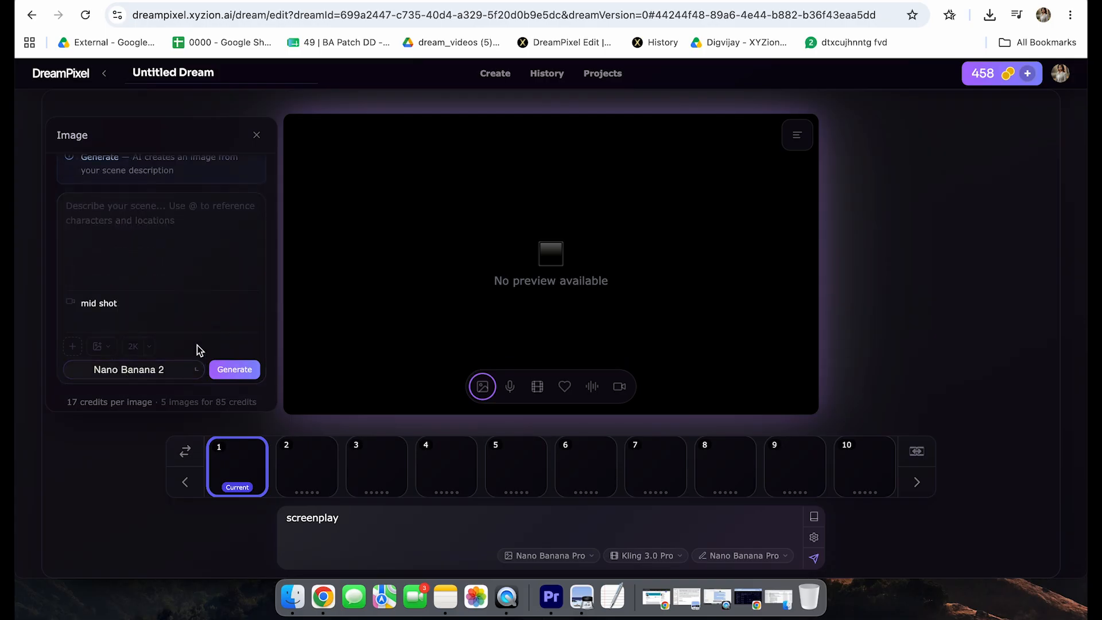
left_click(150, 347)
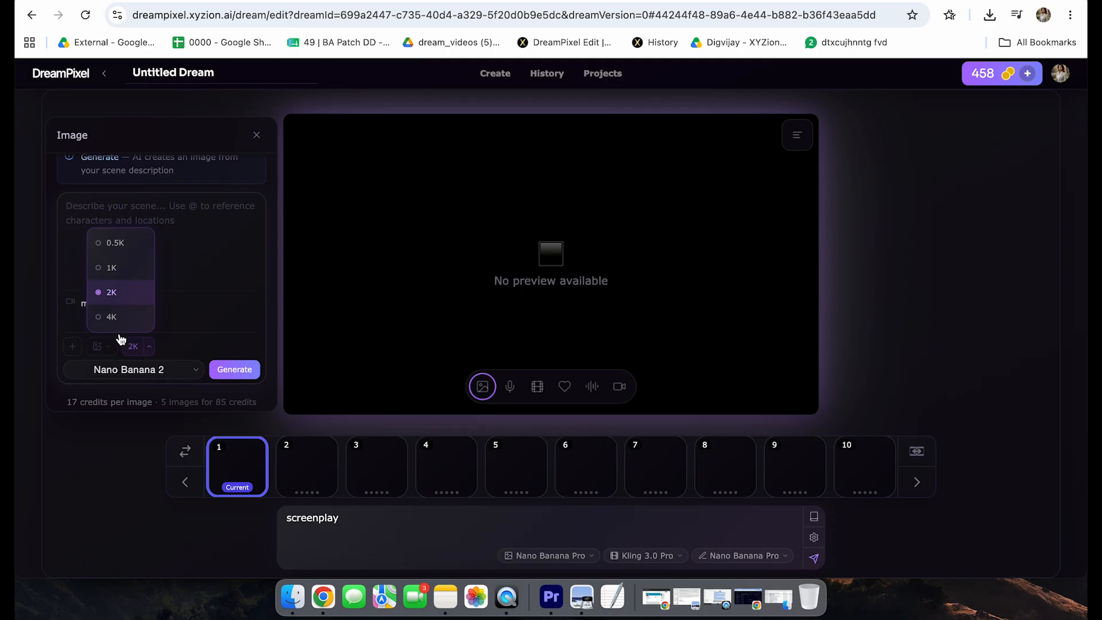
left_click(189, 342)
left_click(71, 350)
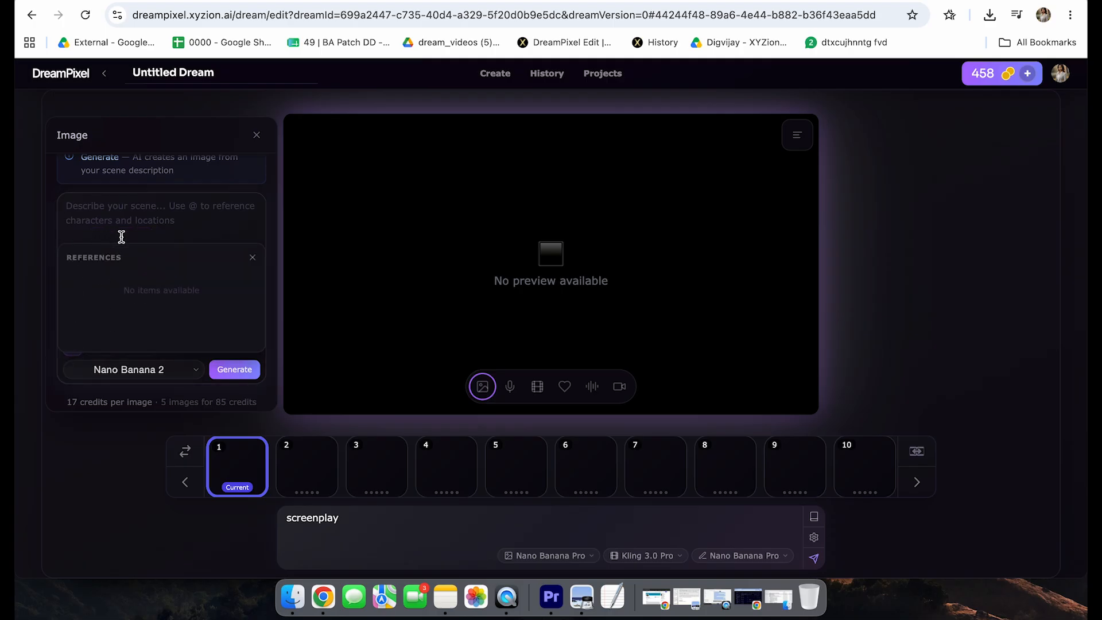
left_click(166, 220)
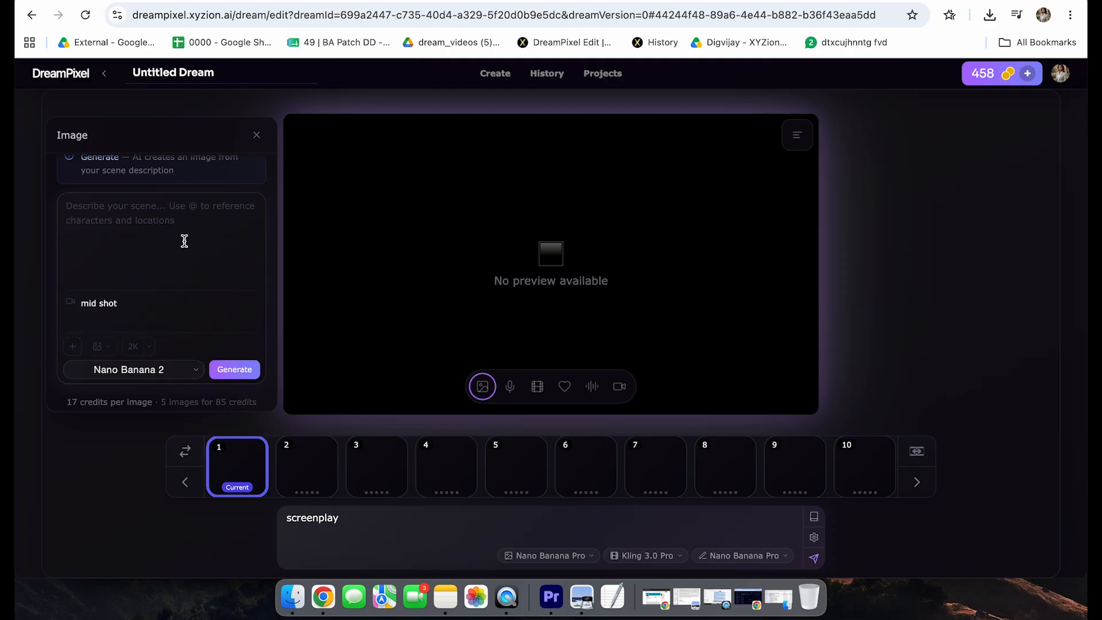
Step: Look at scene 1's animation settings and the two media options beside them
left_click(537, 386)
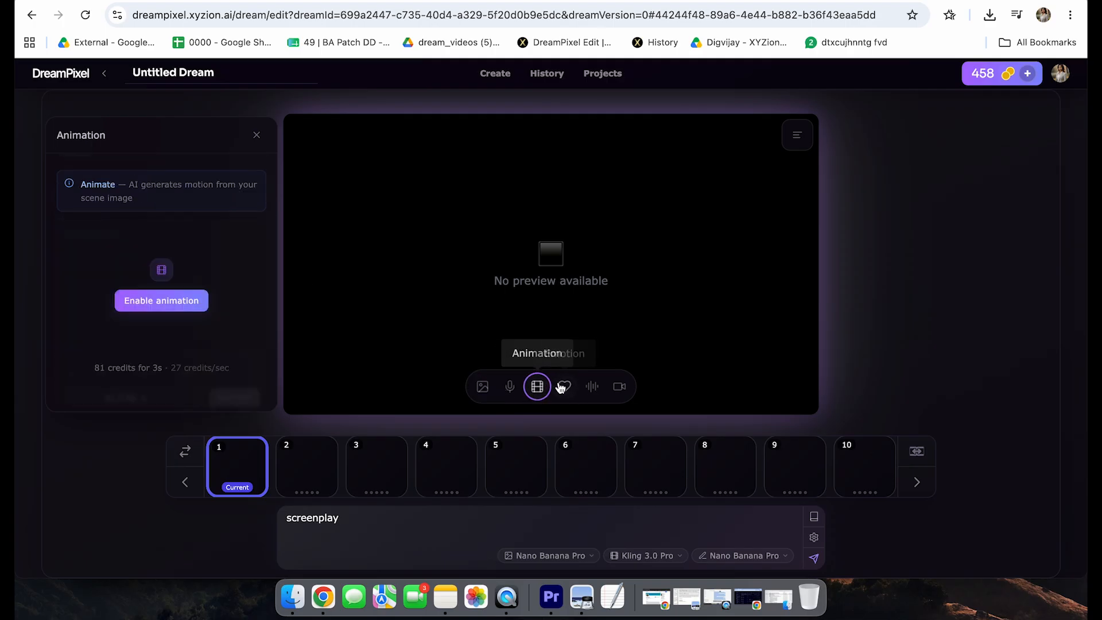
left_click(562, 388)
left_click(594, 389)
Step: Look through scenes 2 to 6 in order, ending with scene 6 as the current one
left_click(291, 478)
left_click(379, 473)
left_click(439, 475)
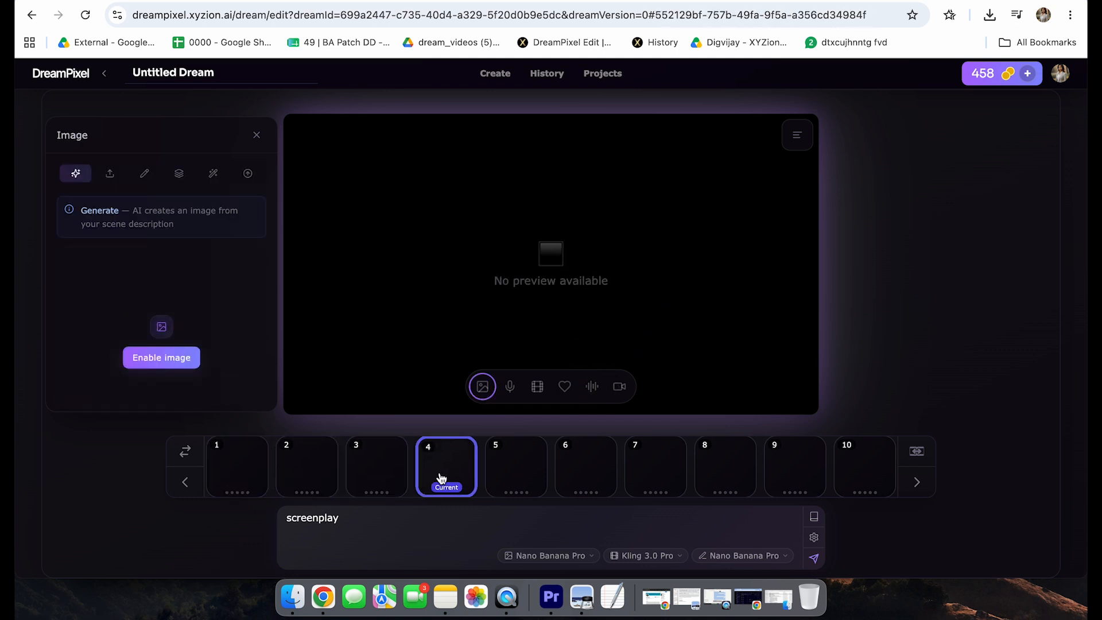
left_click(510, 473)
left_click(577, 469)
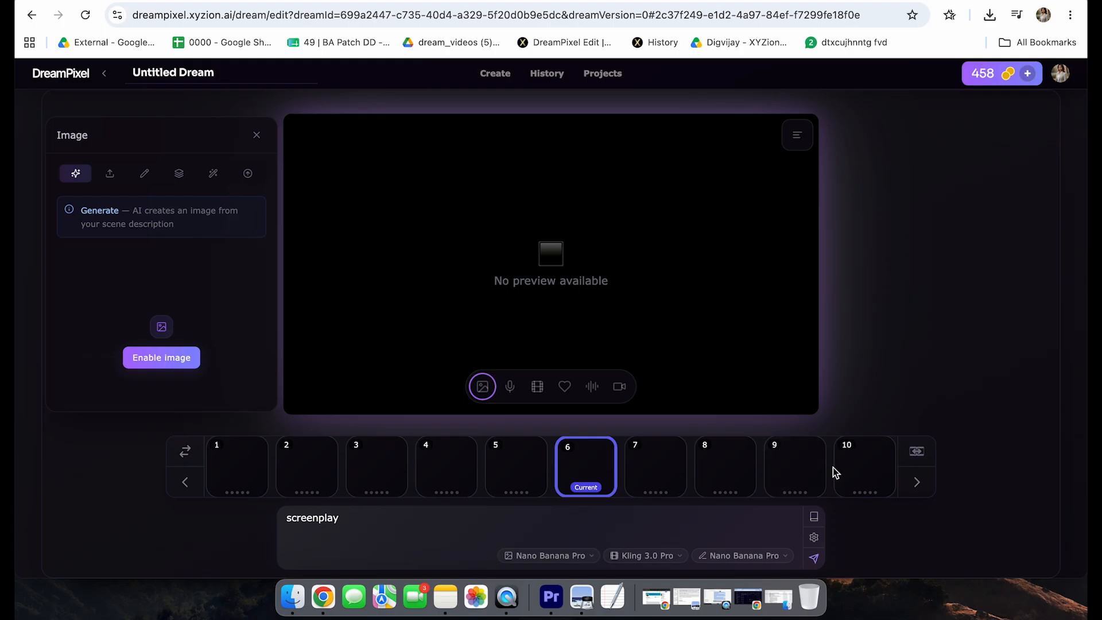
left_click(436, 532)
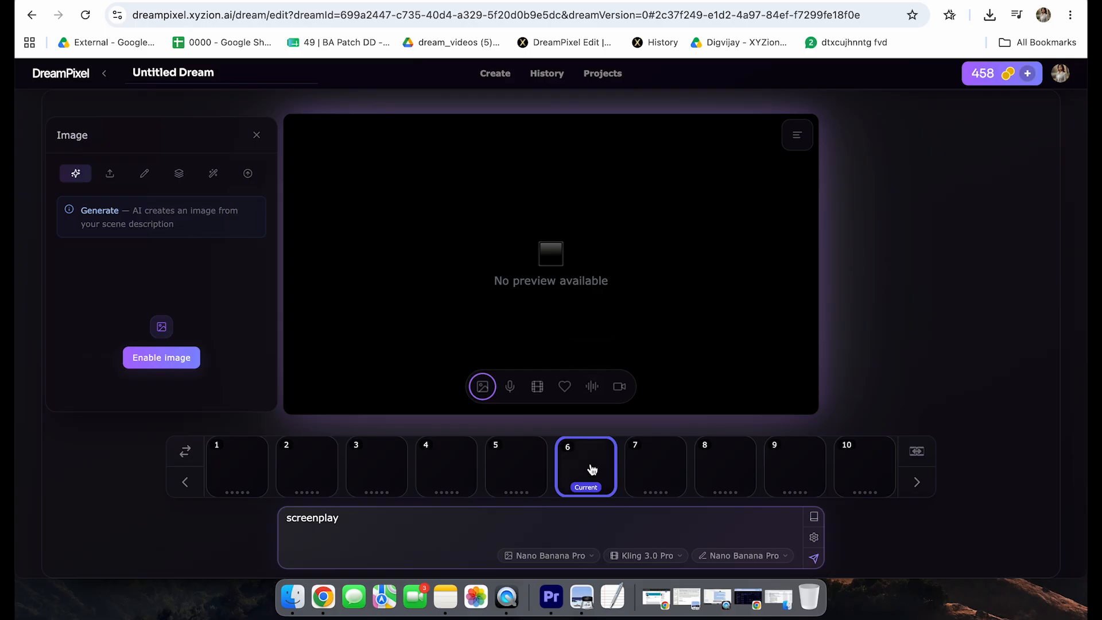
Step: Open the characters section of the screenplay library and start adding a new character
left_click(814, 519)
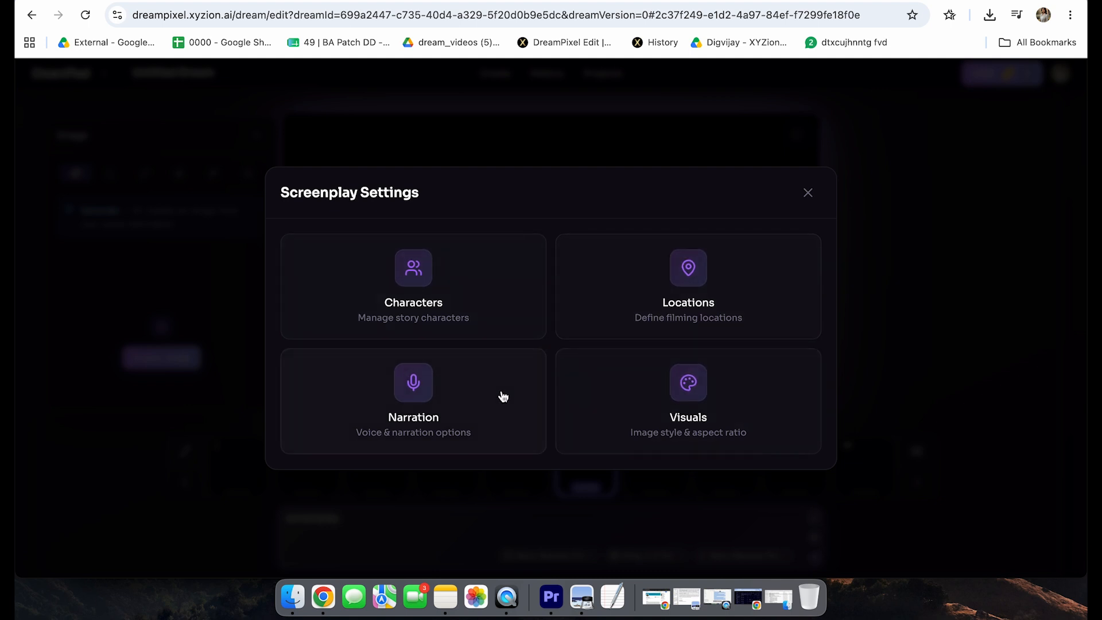
left_click(492, 318)
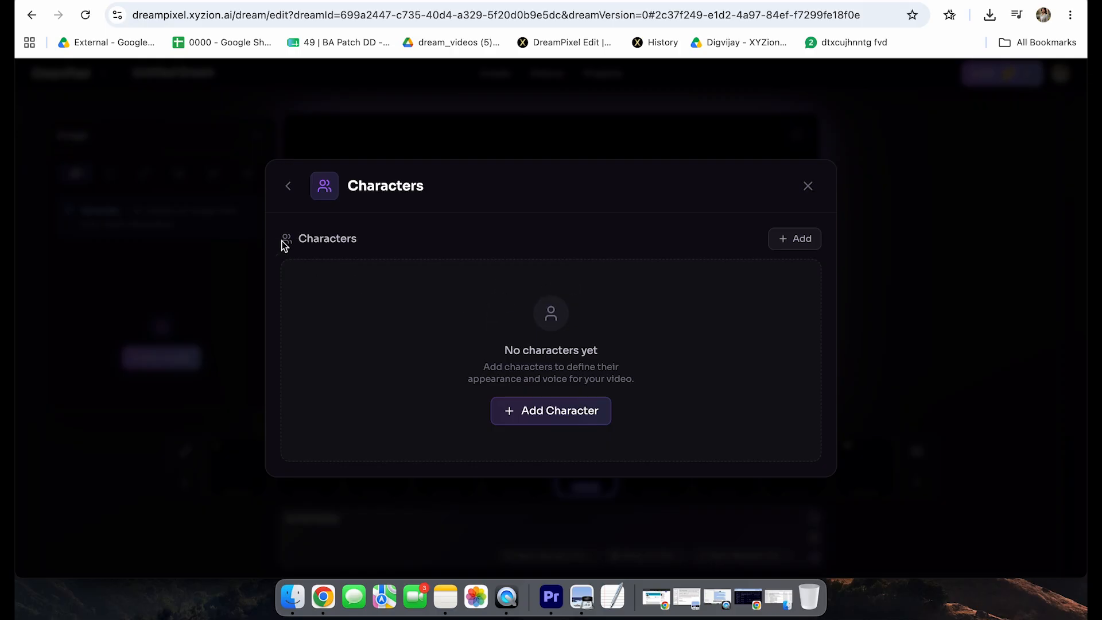
left_click(539, 413)
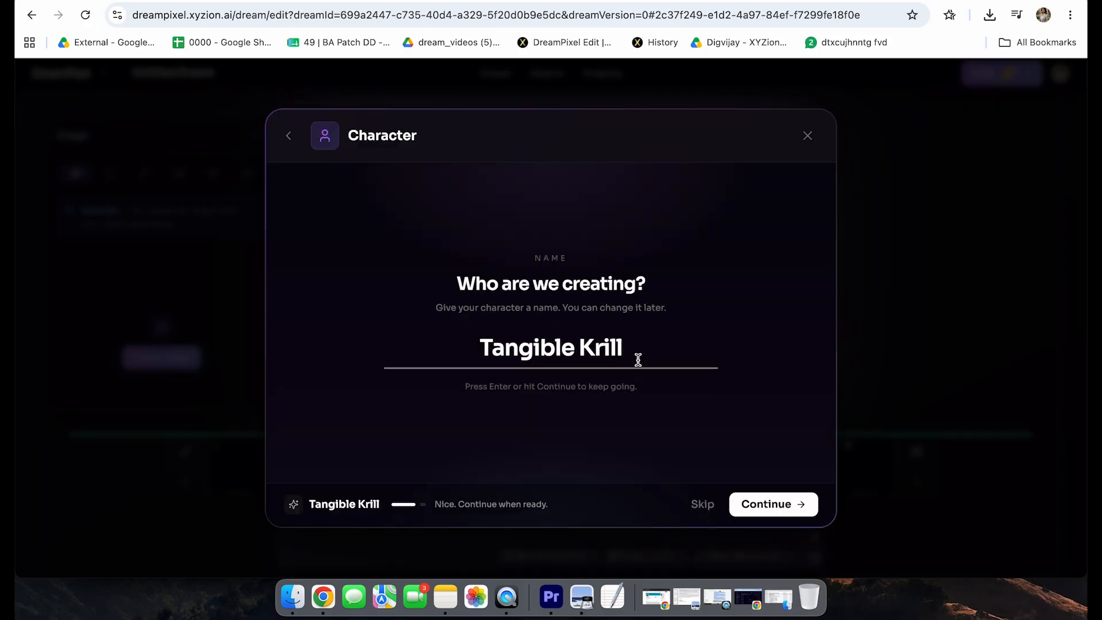
Step: Replace the suggested character name with "Alpha" and continue to the choice of starting path
key("BackSpace")
key("BackSpace")
key("BackSpace")
key("BackSpace")
key("BackSpace")
key("BackSpace")
key("BackSpace")
key("BackSpace")
key("BackSpace")
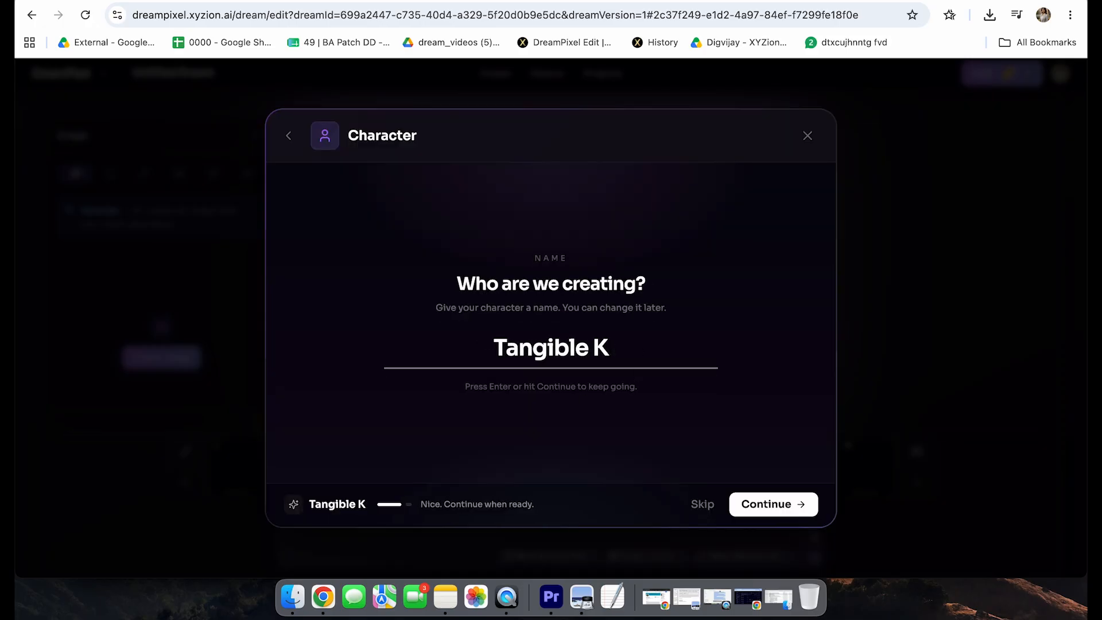
key("BackSpace")
key("BackSpace")
key("BackSpace")
key("BackSpace")
key("BackSpace")
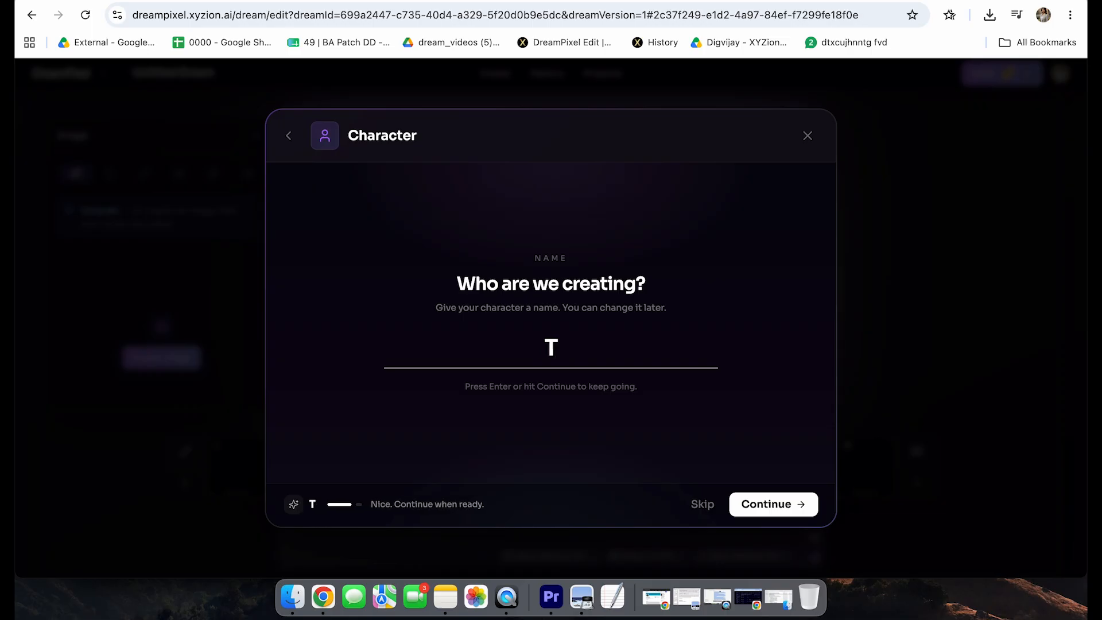
type("Alpha")
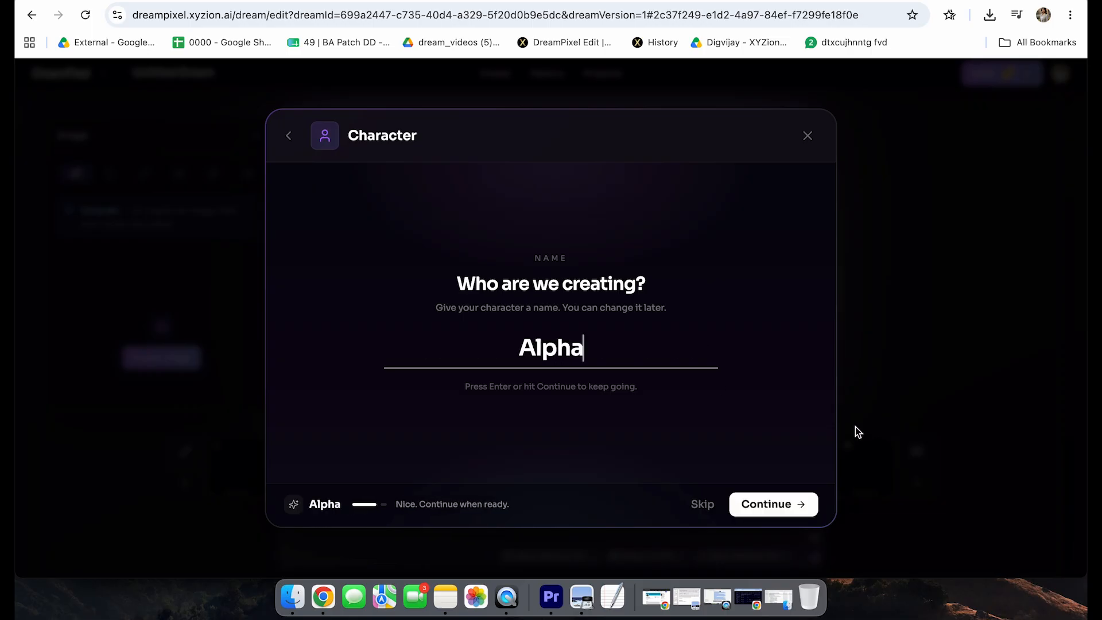
left_click(768, 506)
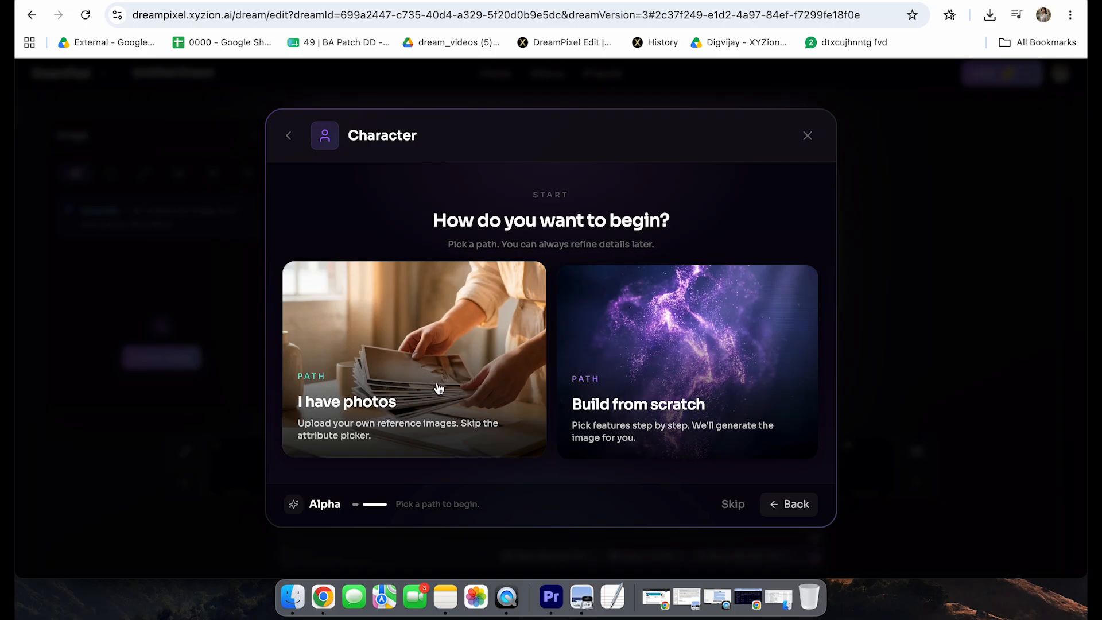
Step: Build the character from scratch with the male appearance and the Young Adult (20s) age
left_click(662, 367)
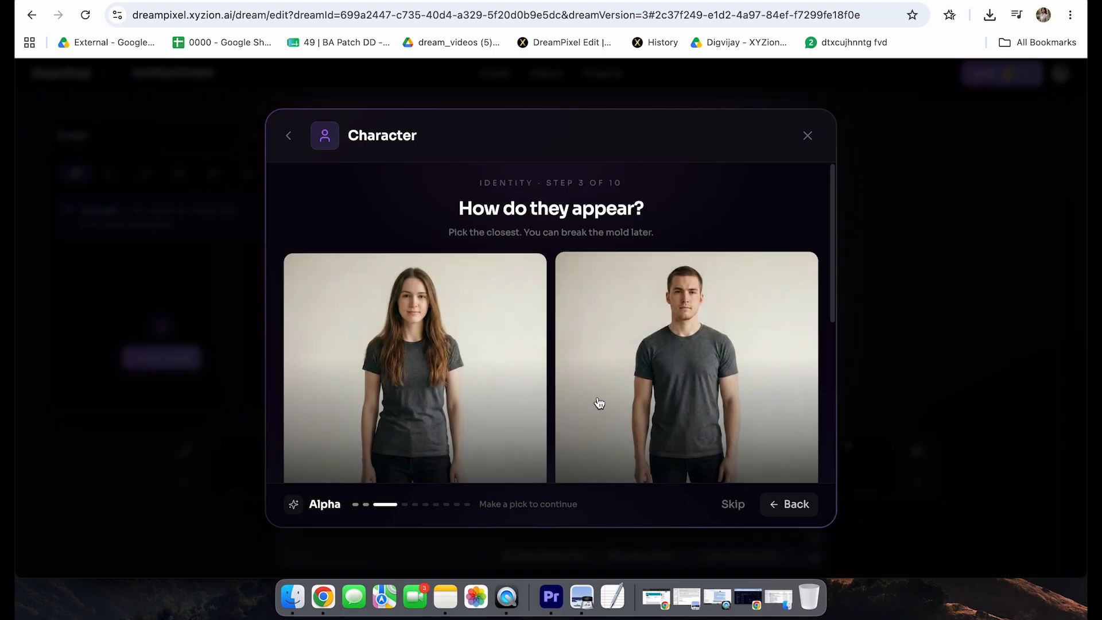
left_click(660, 357)
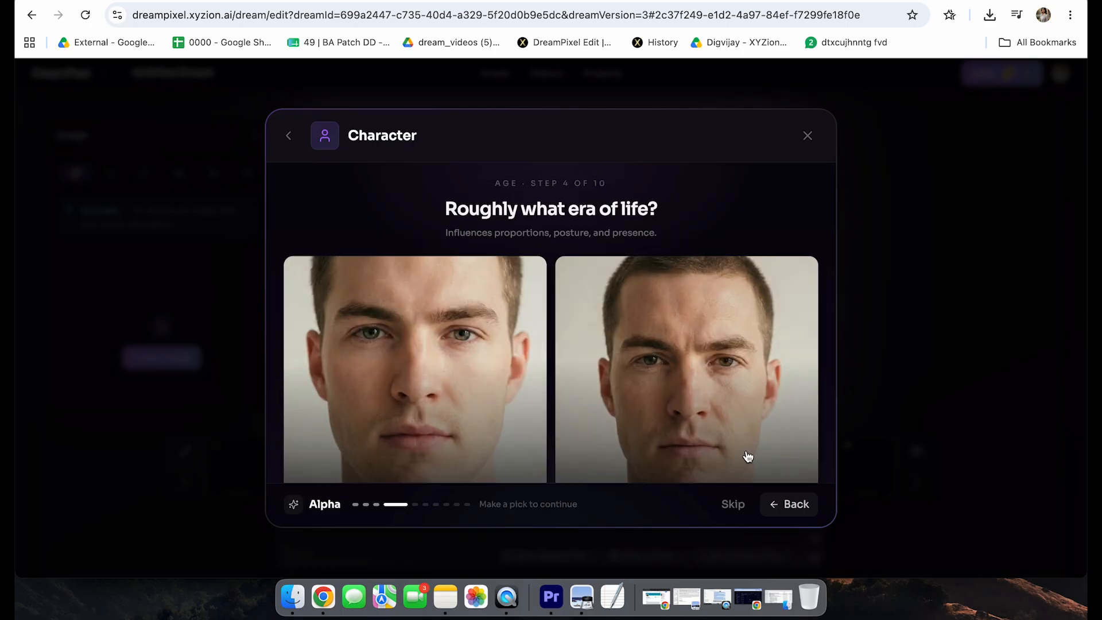
scroll(718, 366, "down", 5)
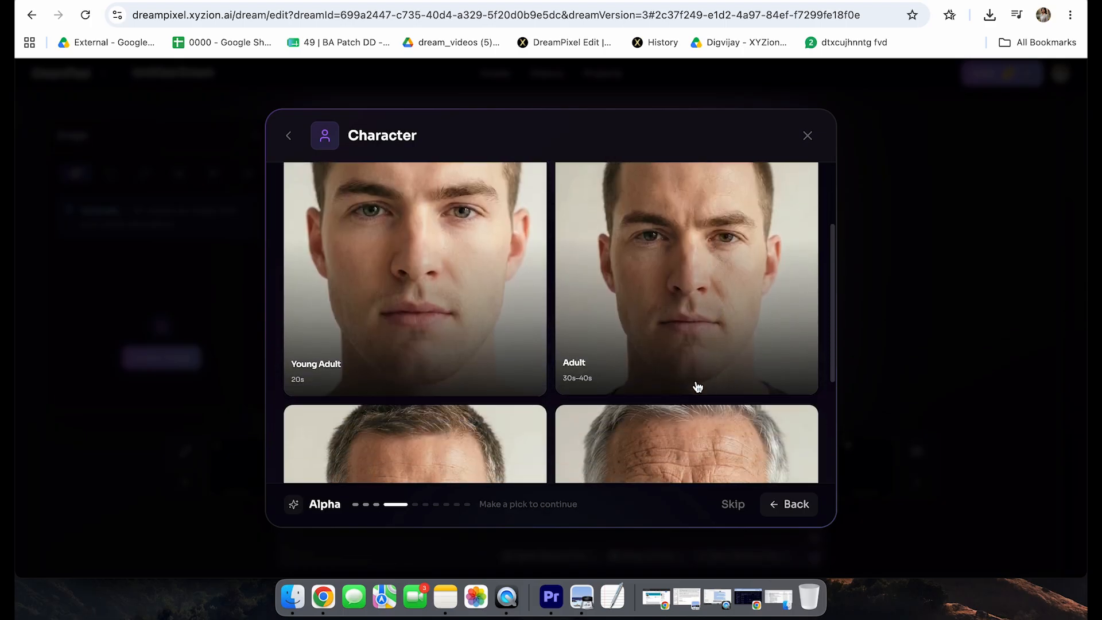
left_click(471, 326)
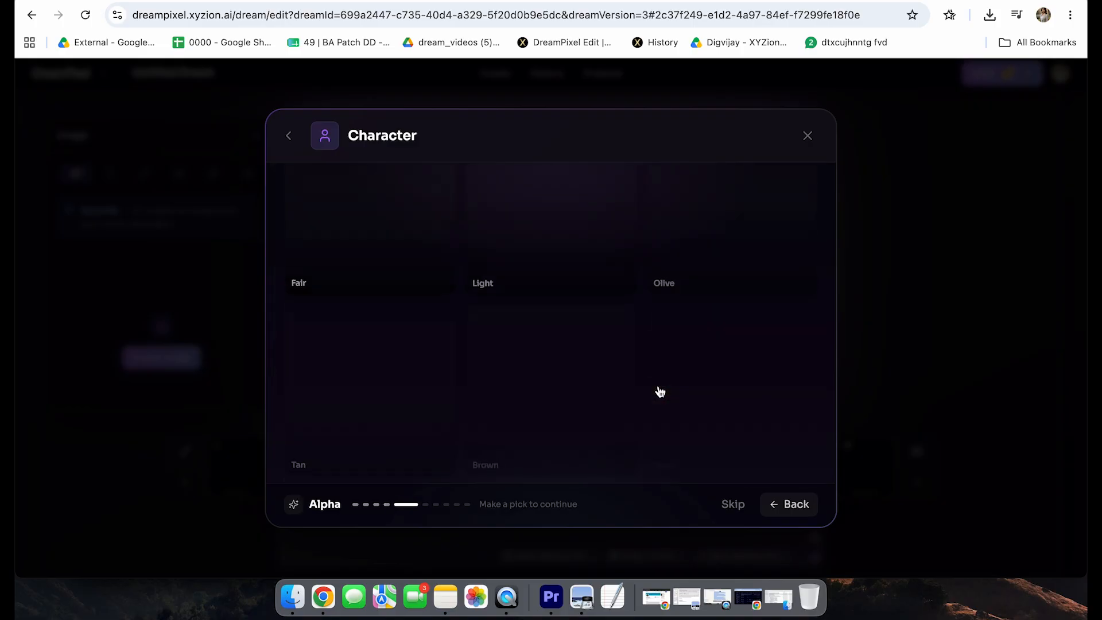
Step: Give the character the Light skin tone, Dark brown hair color and Curly hair style
left_click(560, 273)
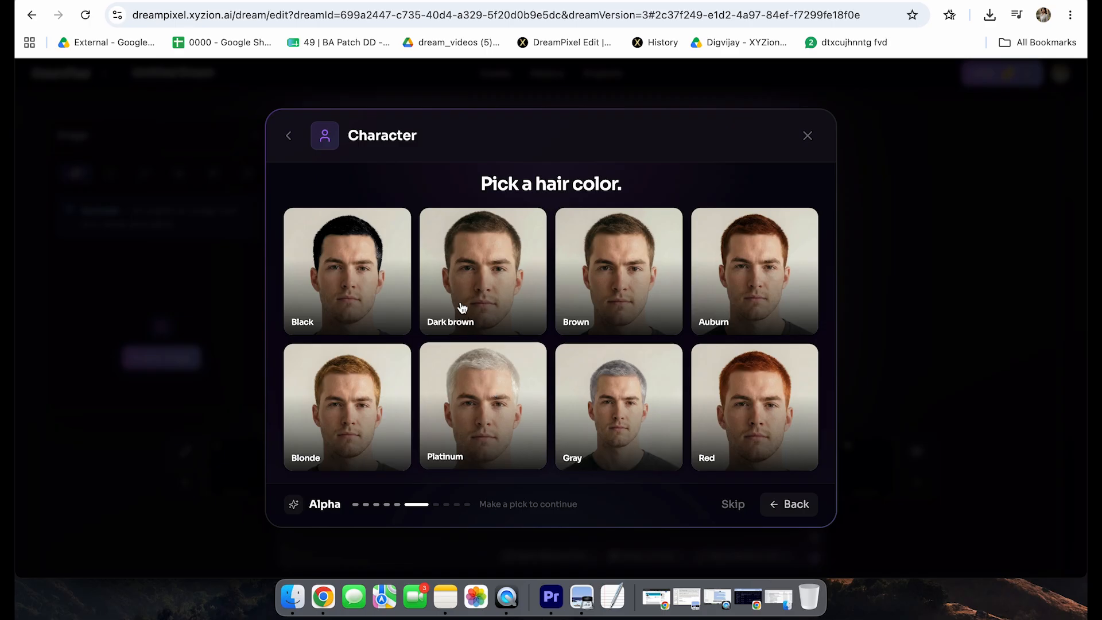
left_click(484, 283)
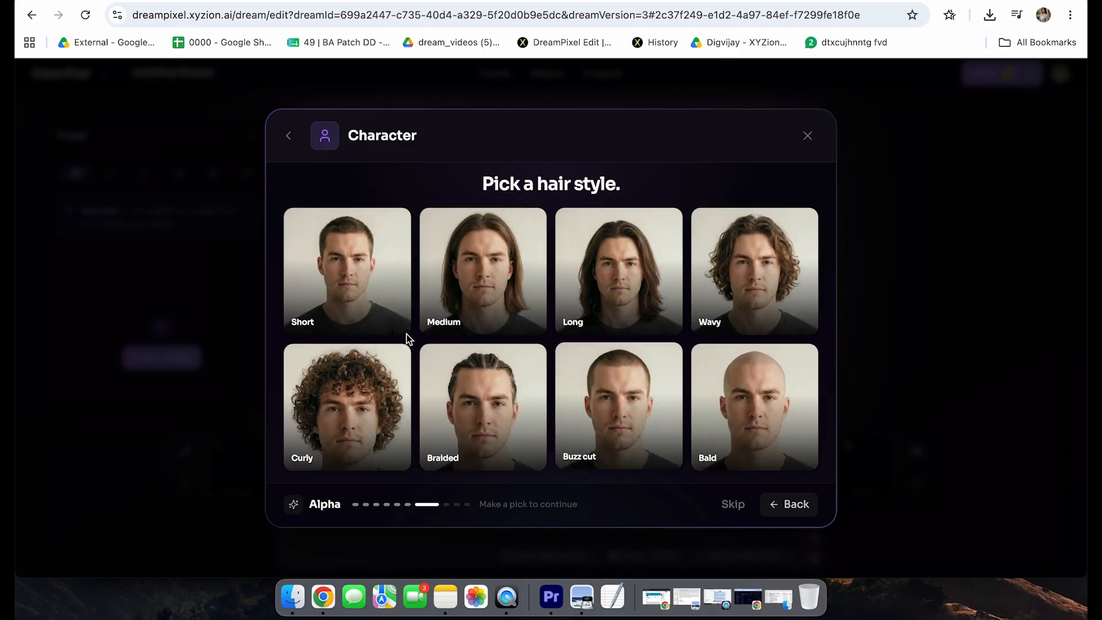
left_click(312, 440)
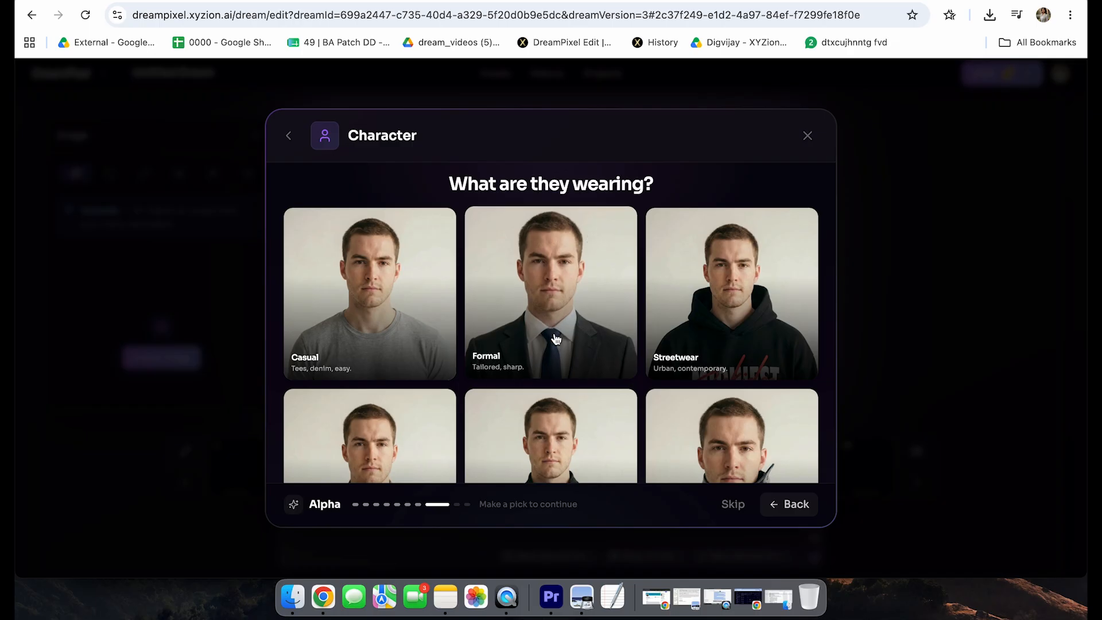
Step: Dress the character in the Casual outfit and continue to the portrait generation step
scroll(553, 339, "down", 1)
scroll(555, 339, "down", 1)
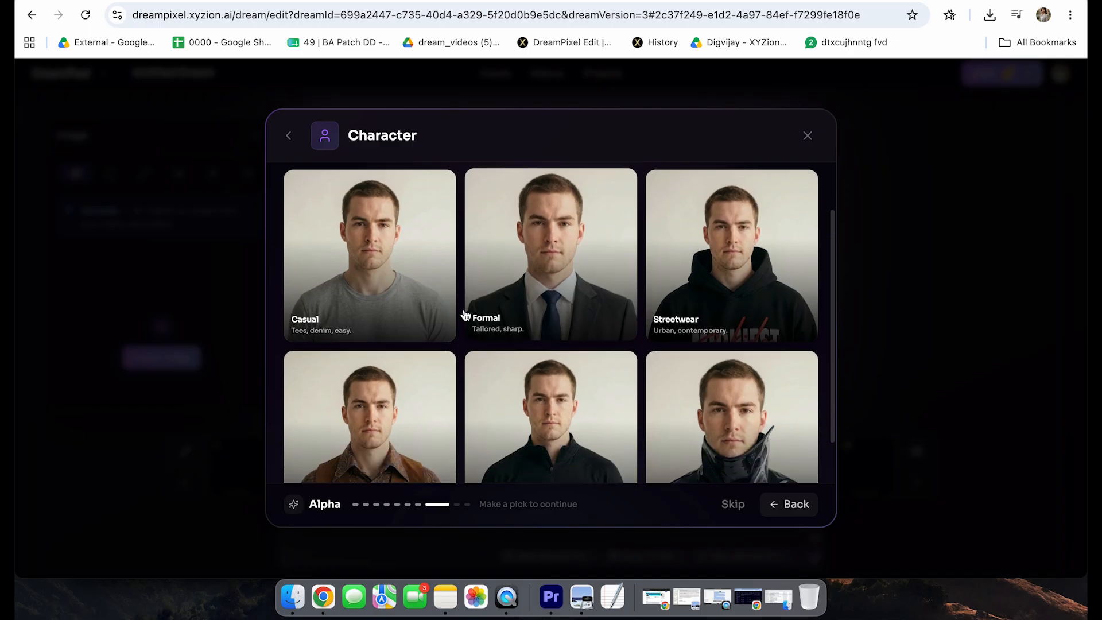
left_click(408, 290)
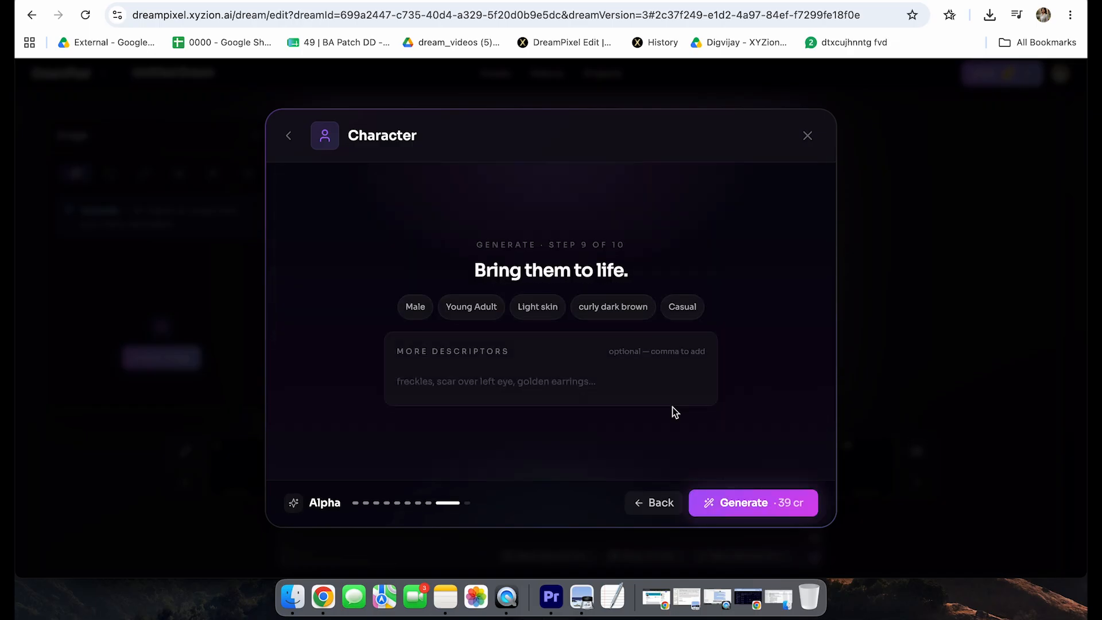
Step: Add the extra descriptors "Music professor", "college" and "Wise" to the character
left_click(563, 356)
type("Mu")
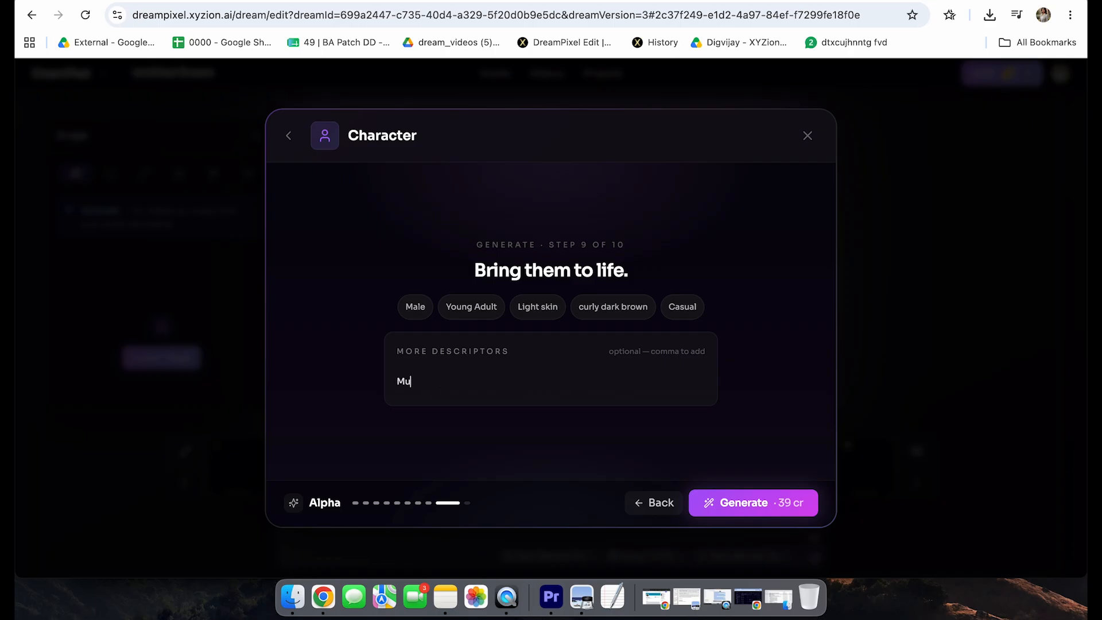
type("sic")
key("BackSpace")
type("ic professor")
key("comma")
type("colle")
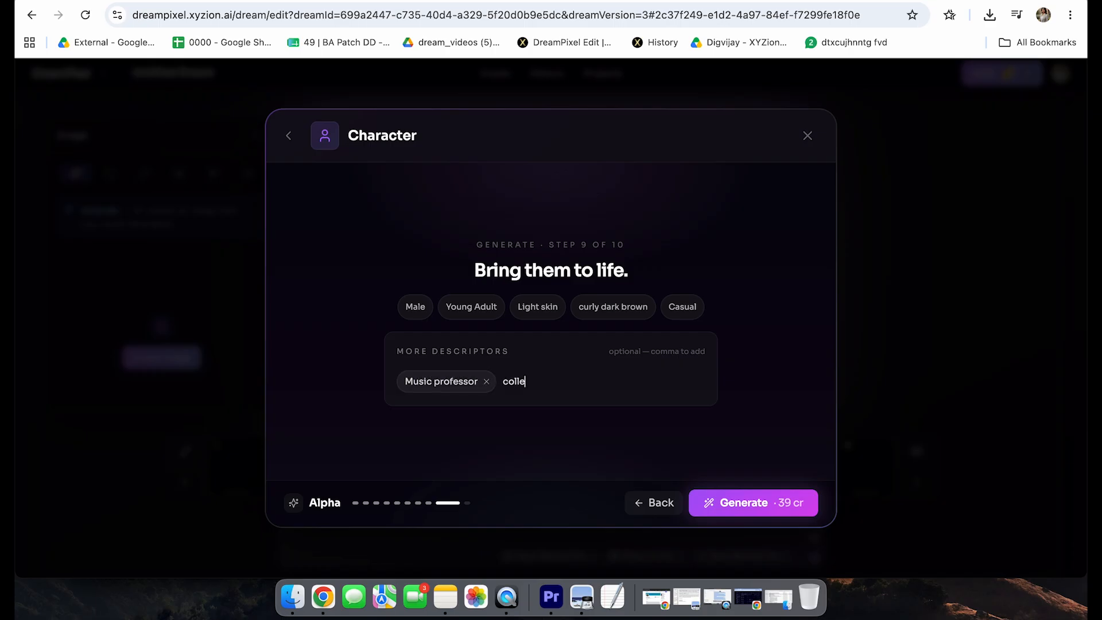
type("ge")
key("comma")
type("Wise")
key("comma")
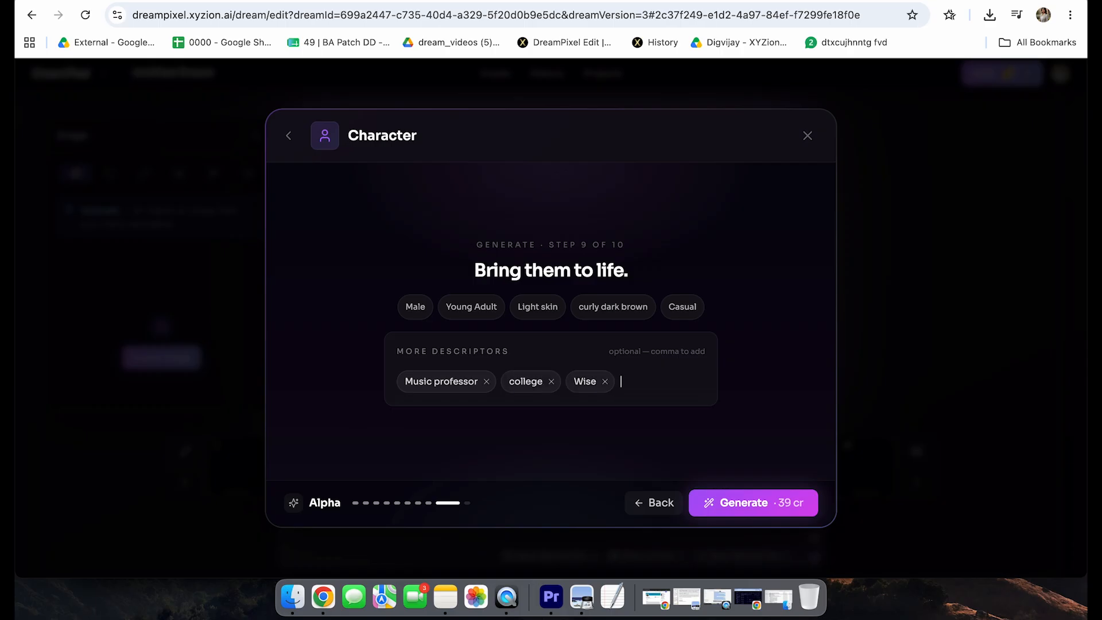
Step: Extend the character's descriptors with "Intellectual", "Fun", "Curly hair" and "25 years old"
type("Intellectual")
key("comma")
type("Fun")
key("comma")
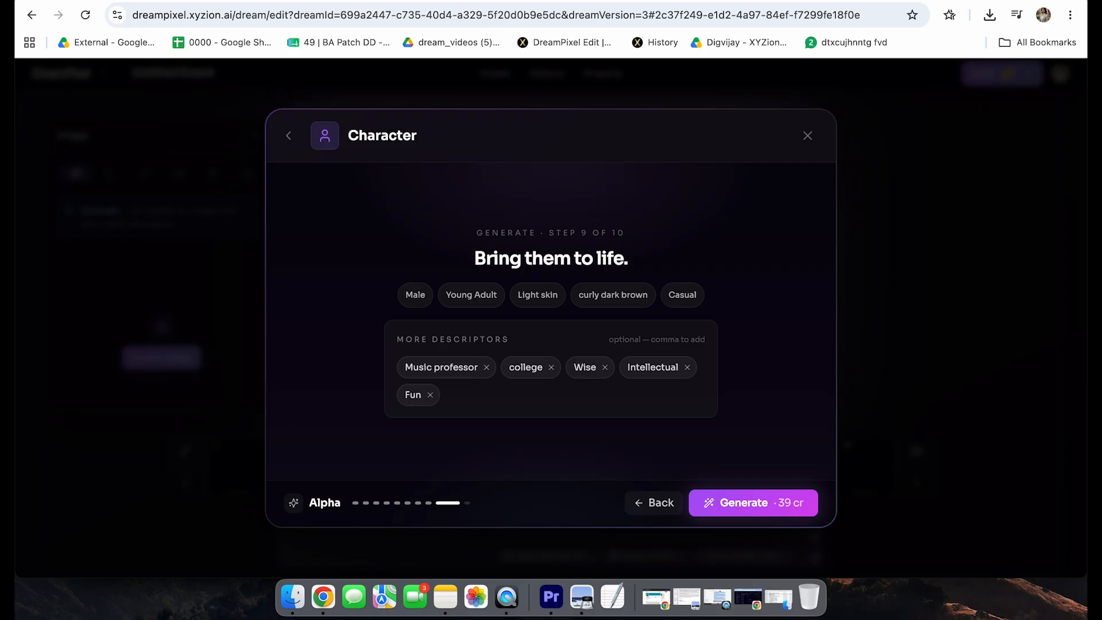
type("Curly hair")
key("comma")
type("25 years o")
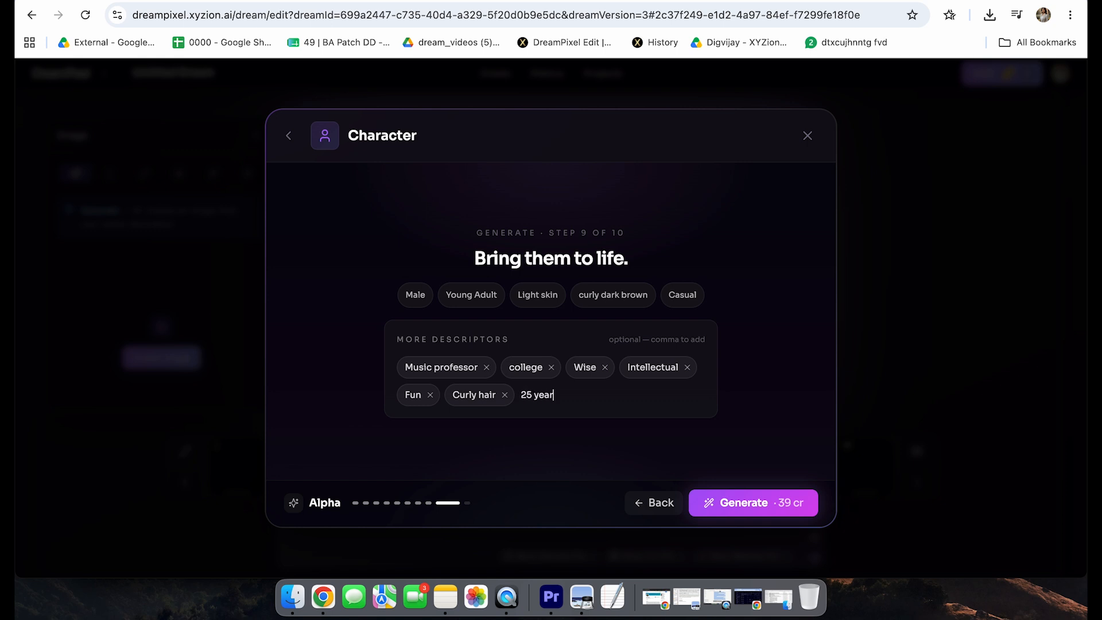
type("ld")
key("comma")
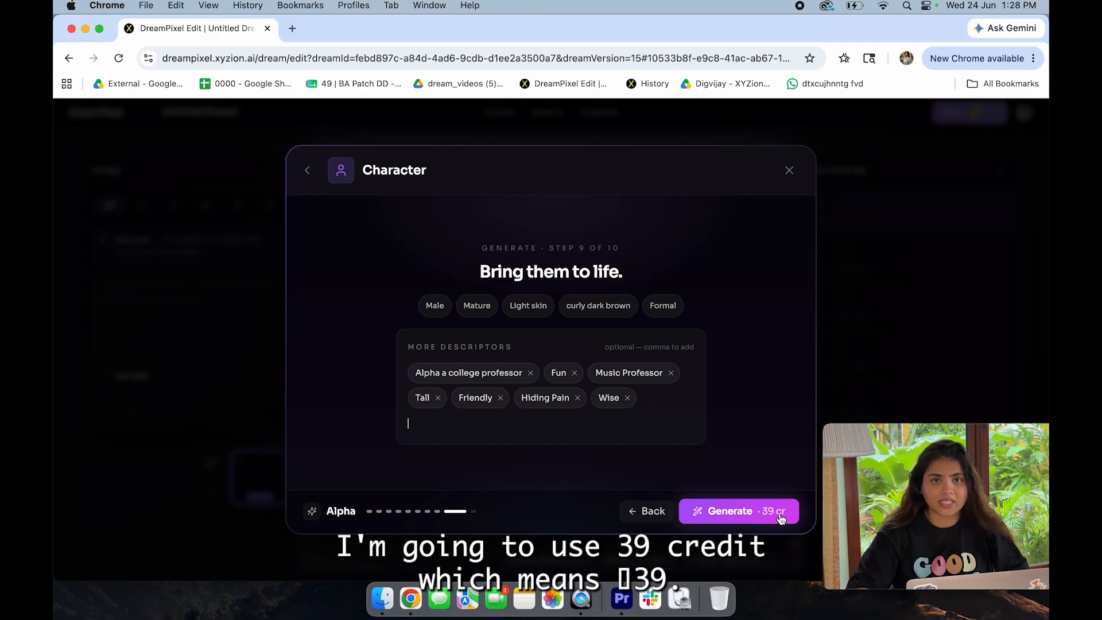
Step: Generate Alpha's portrait and review it together with the listed descriptors
left_click(734, 514)
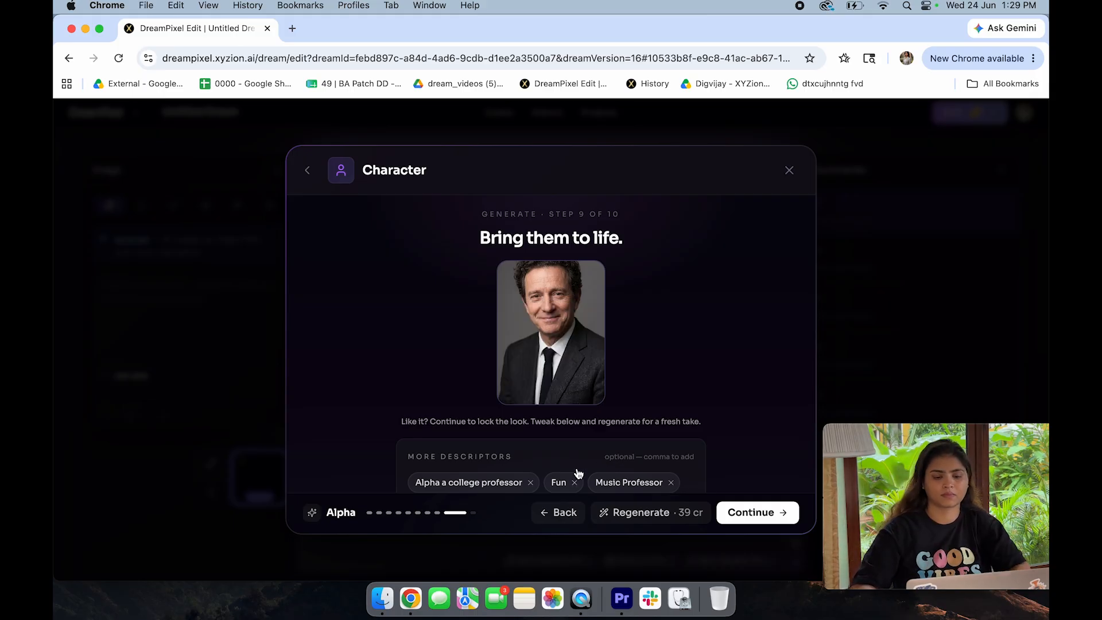
scroll(582, 423, "down", 3)
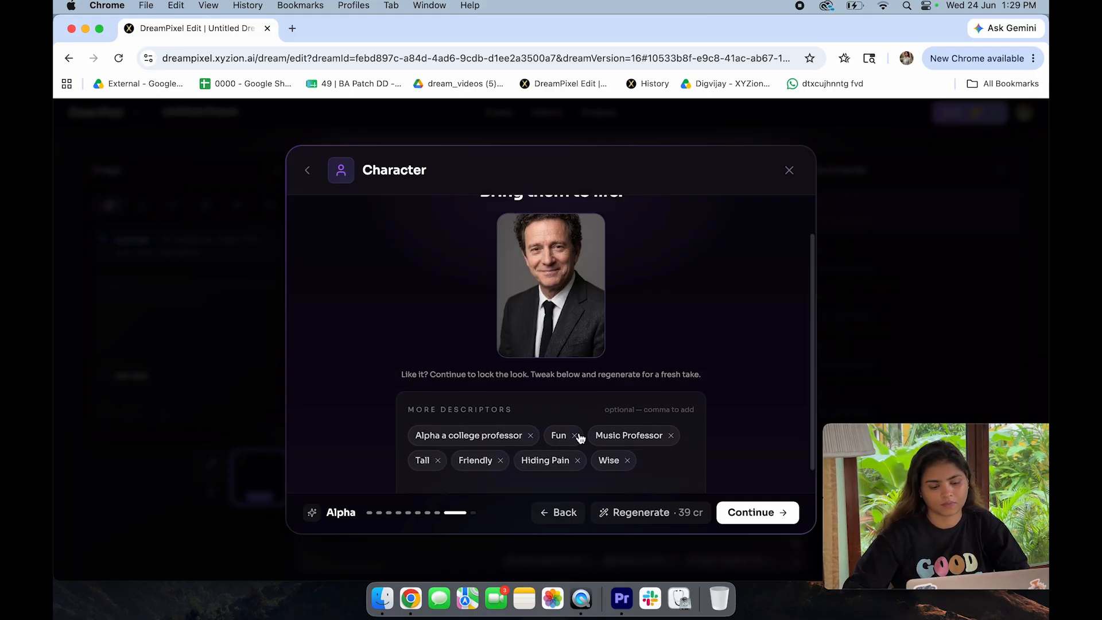
scroll(574, 439, "up", 3)
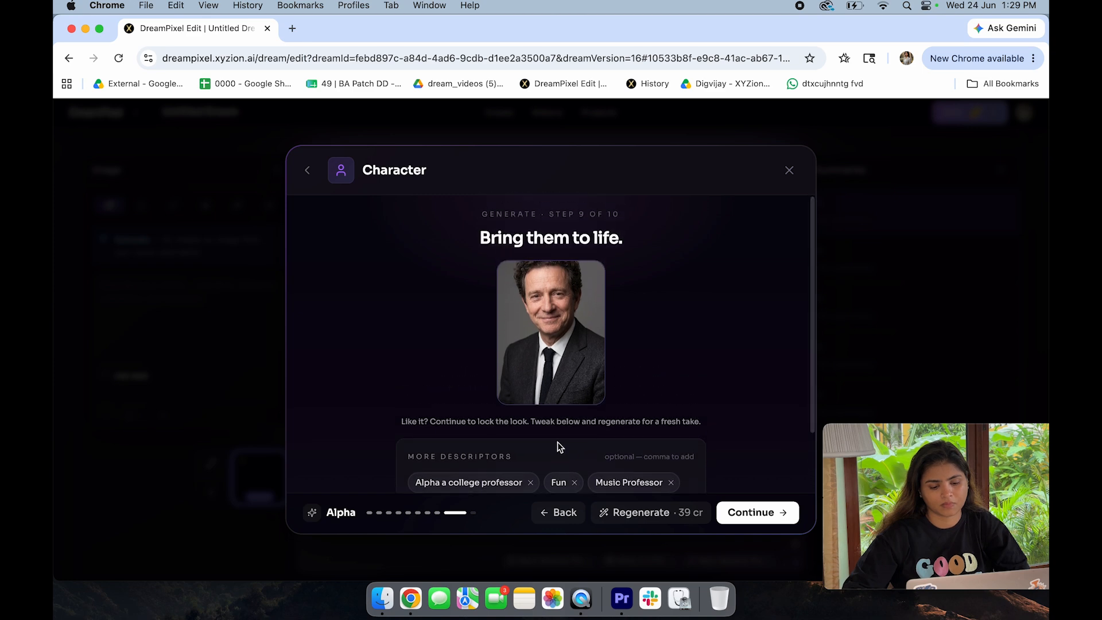
scroll(557, 442, "down", 3)
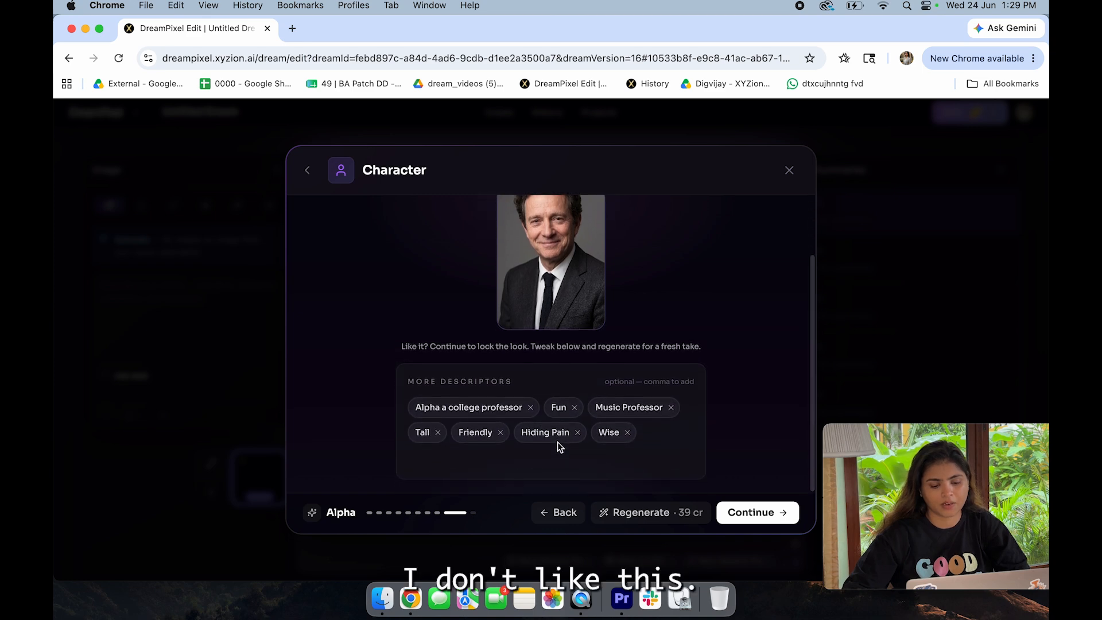
left_click(663, 435)
scroll(625, 482, "up", 1)
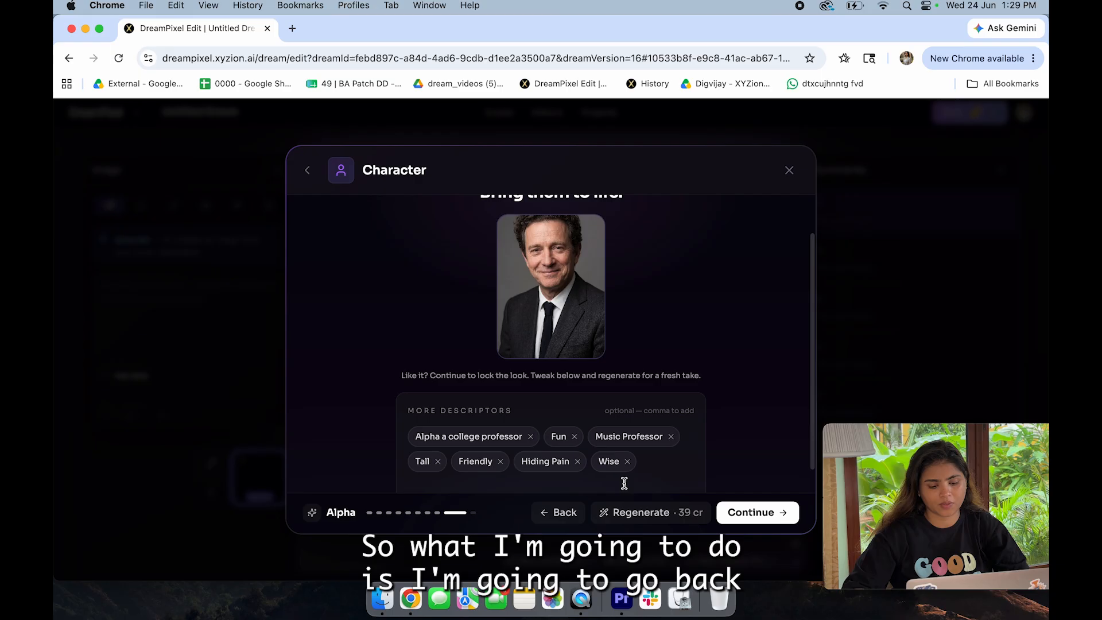
Step: Go back through the appearance choices to the age question and change the character's age group
left_click(558, 512)
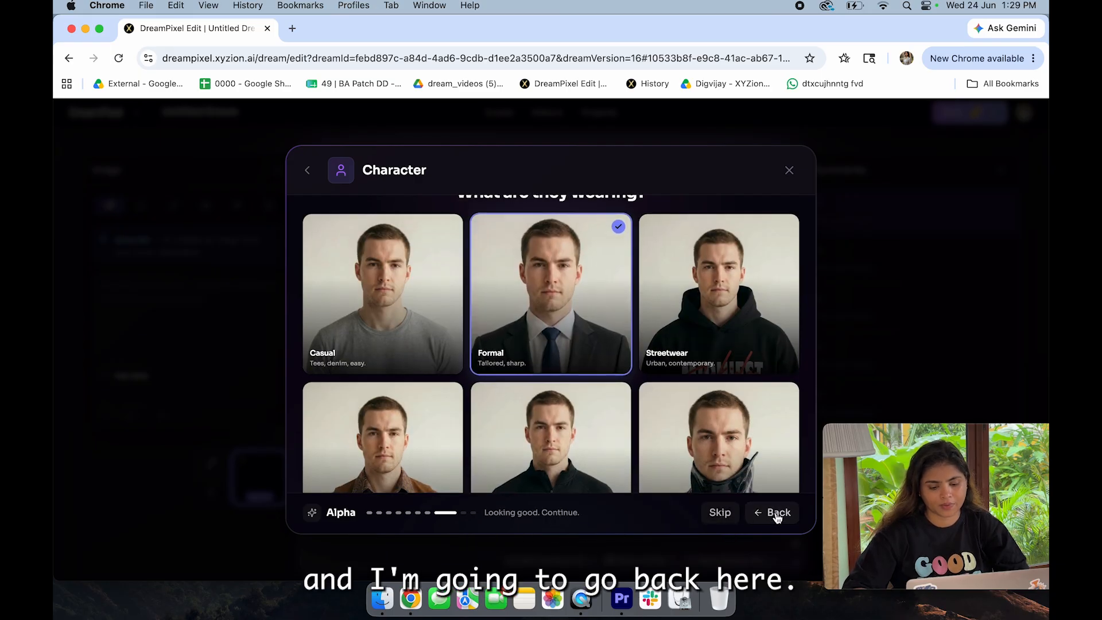
left_click(758, 515)
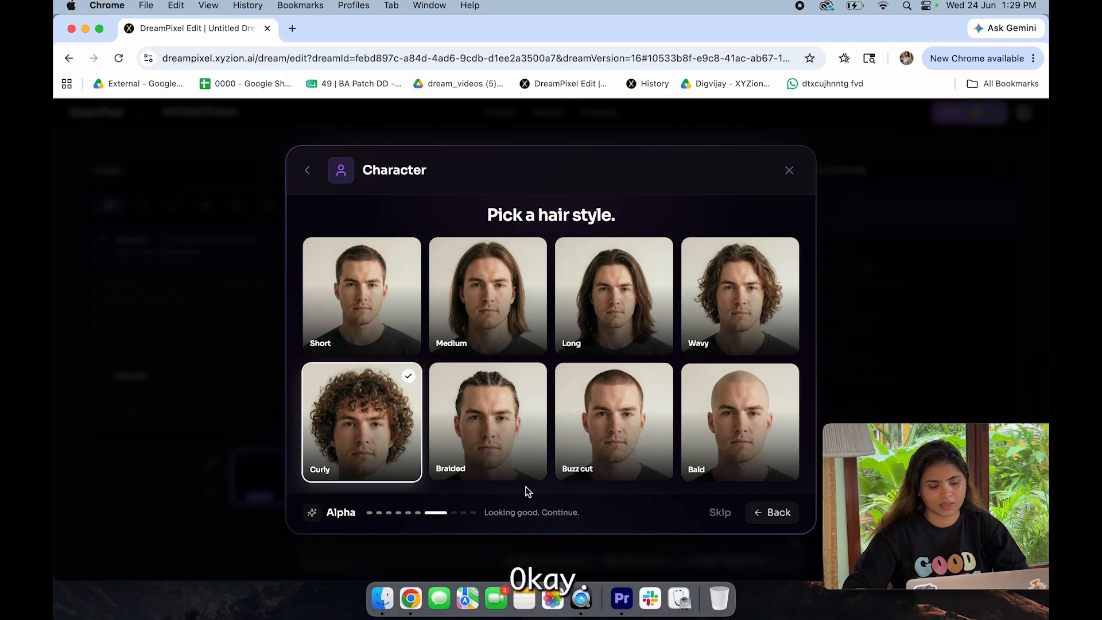
left_click(779, 513)
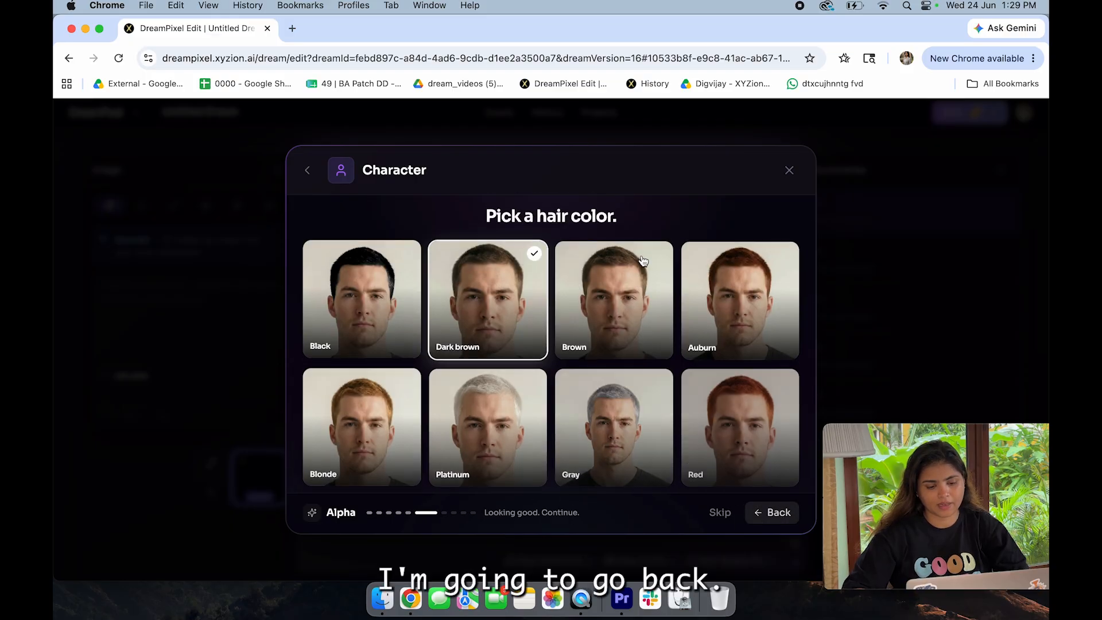
left_click(777, 519)
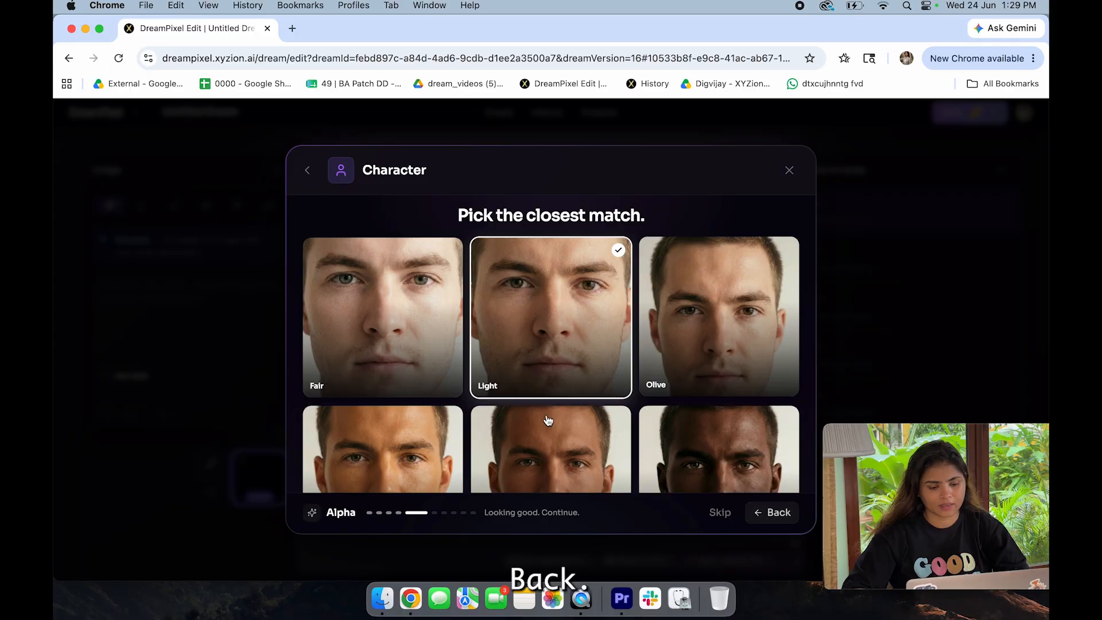
left_click(765, 518)
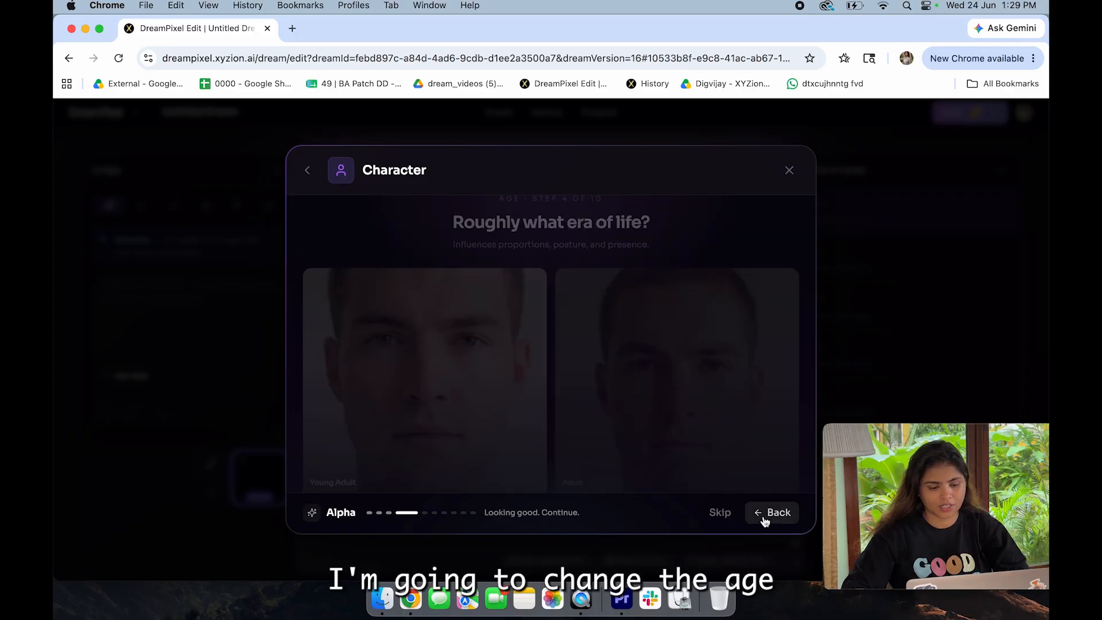
scroll(714, 338, "down", 2)
left_click(433, 319)
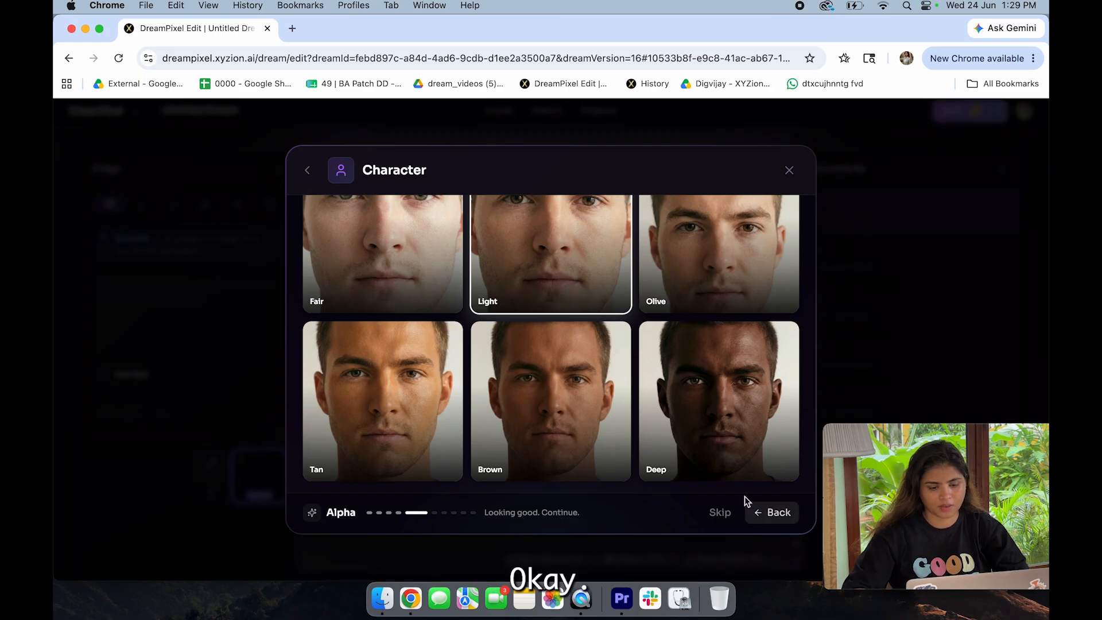
Step: Confirm Light skin, Dark brown hair color and Curly hair style again, and set the outfit to Casual
left_click(543, 255)
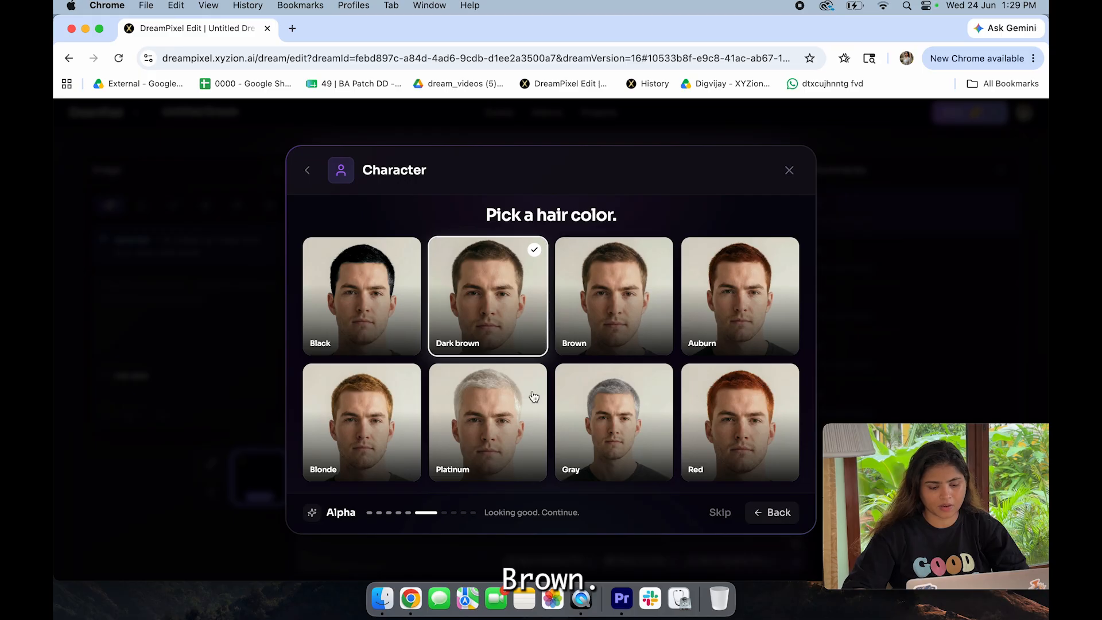
left_click(506, 324)
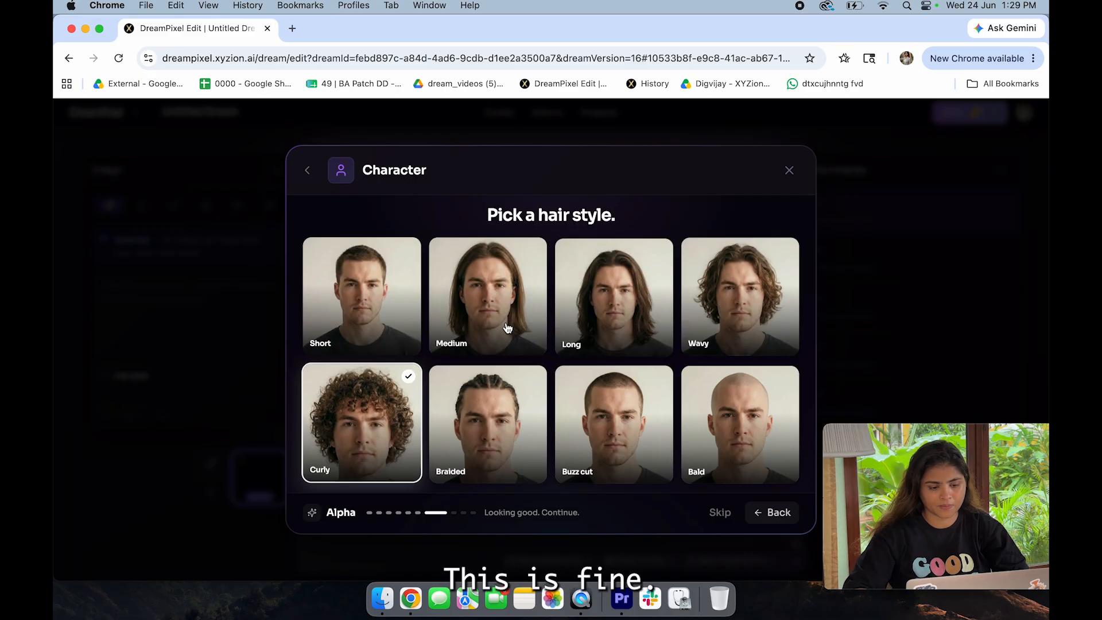
left_click(389, 453)
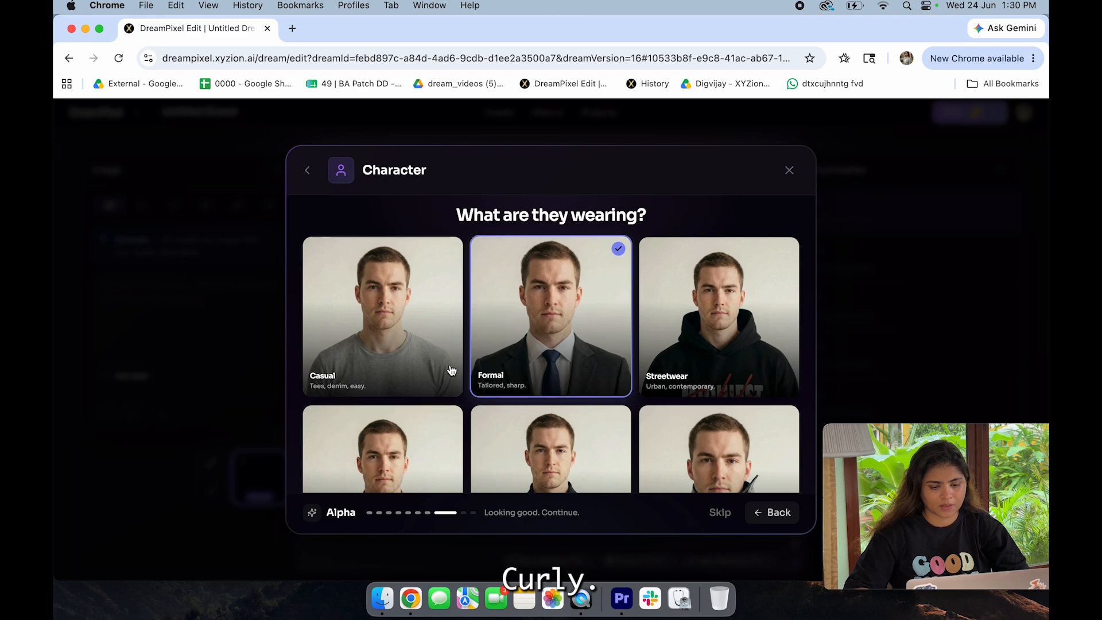
left_click(390, 330)
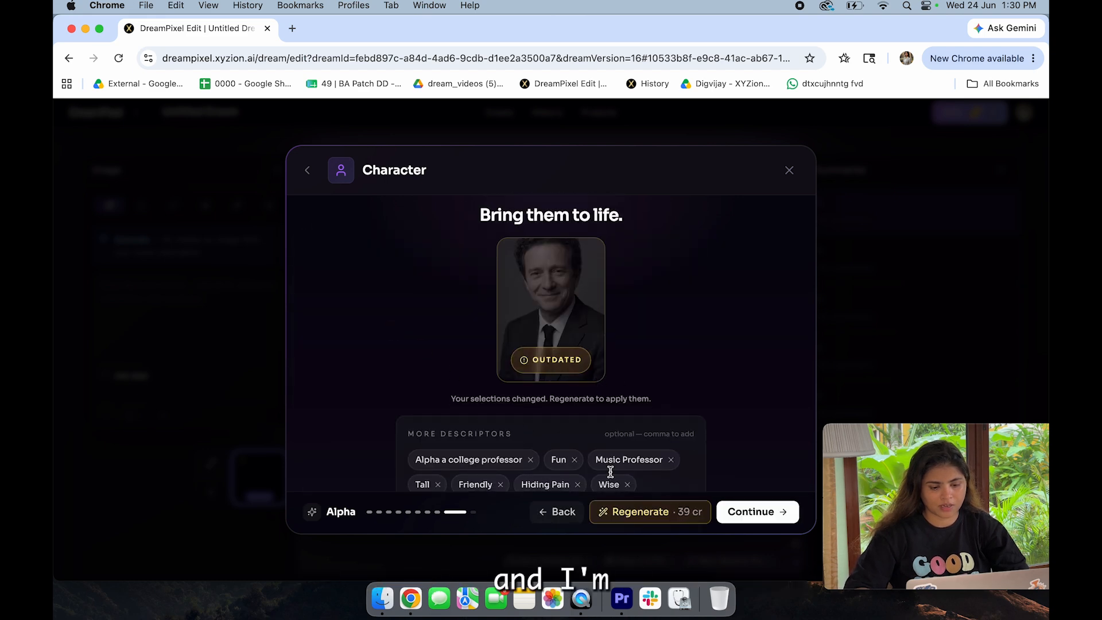
Step: Regenerate the portrait with the changed selections and generate a multi-pose reference sheet from it
left_click(668, 519)
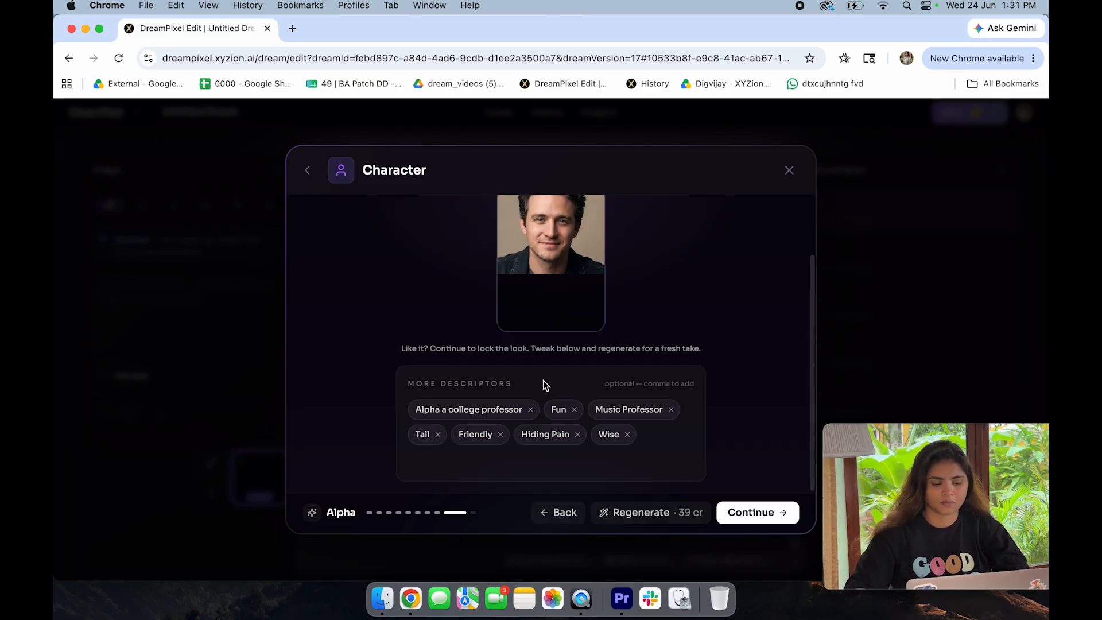
scroll(545, 386, "up", 2)
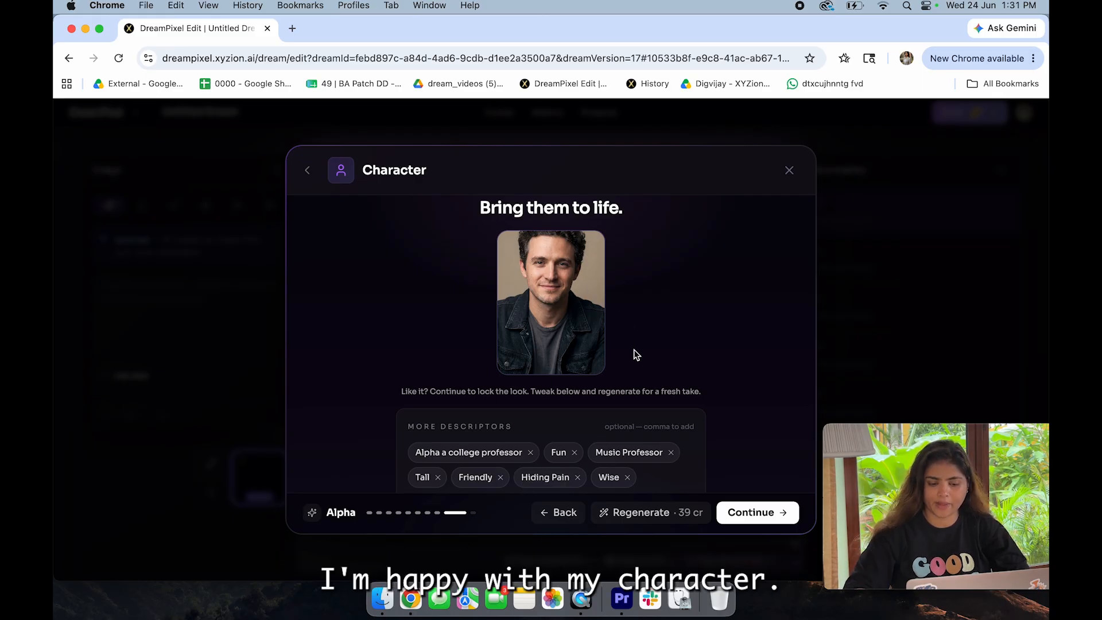
left_click(768, 513)
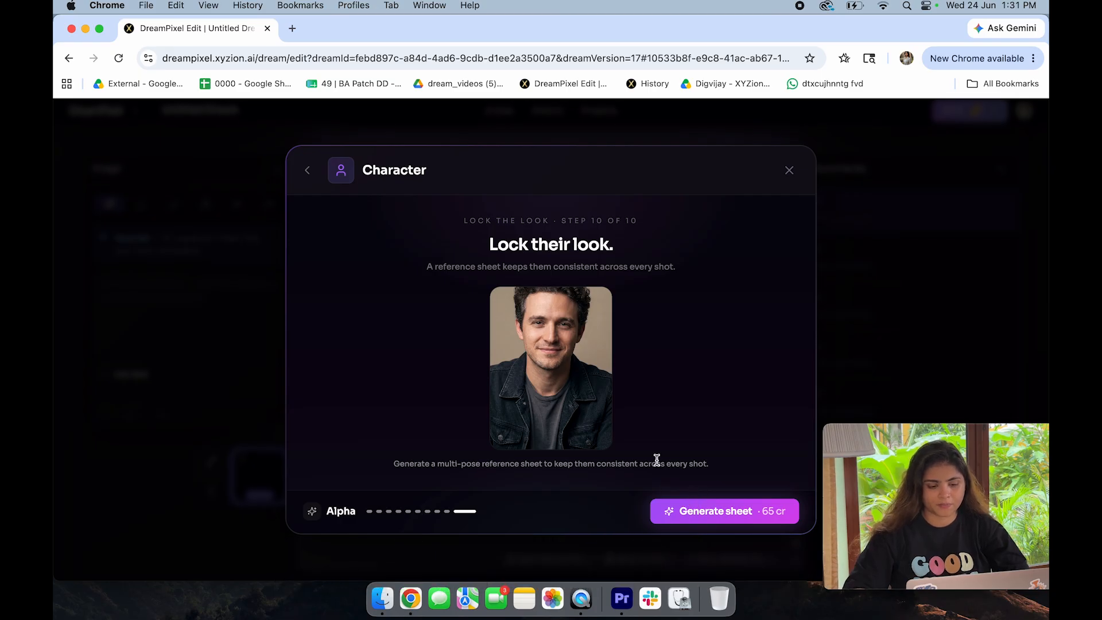
left_click(717, 509)
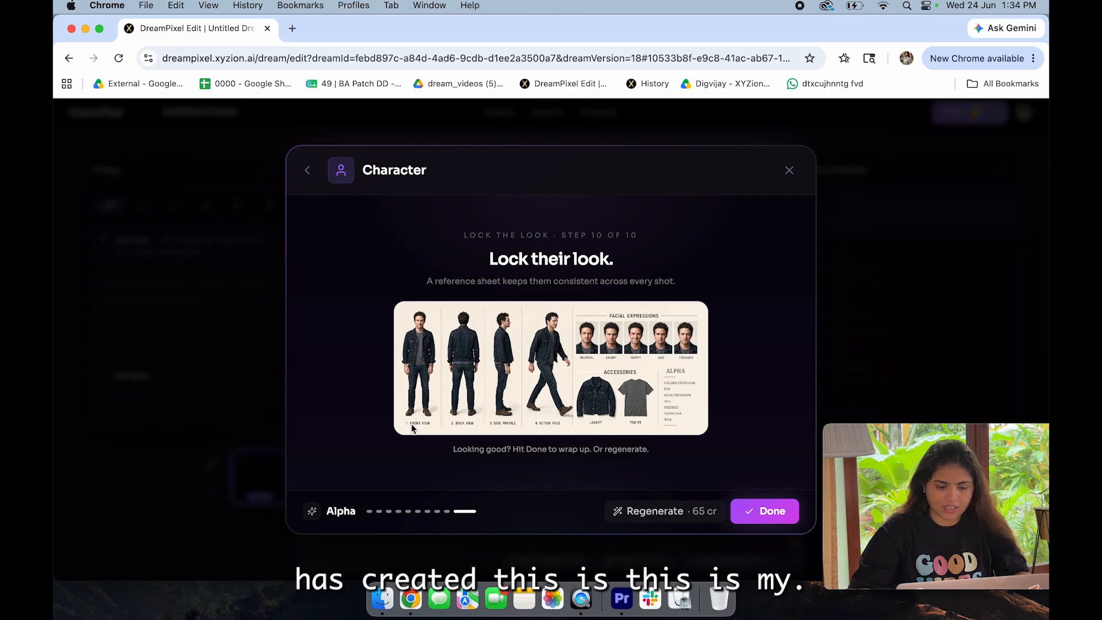
Step: Save the generated character reference sheet image to the computer's Downloads folder
right_click(461, 374)
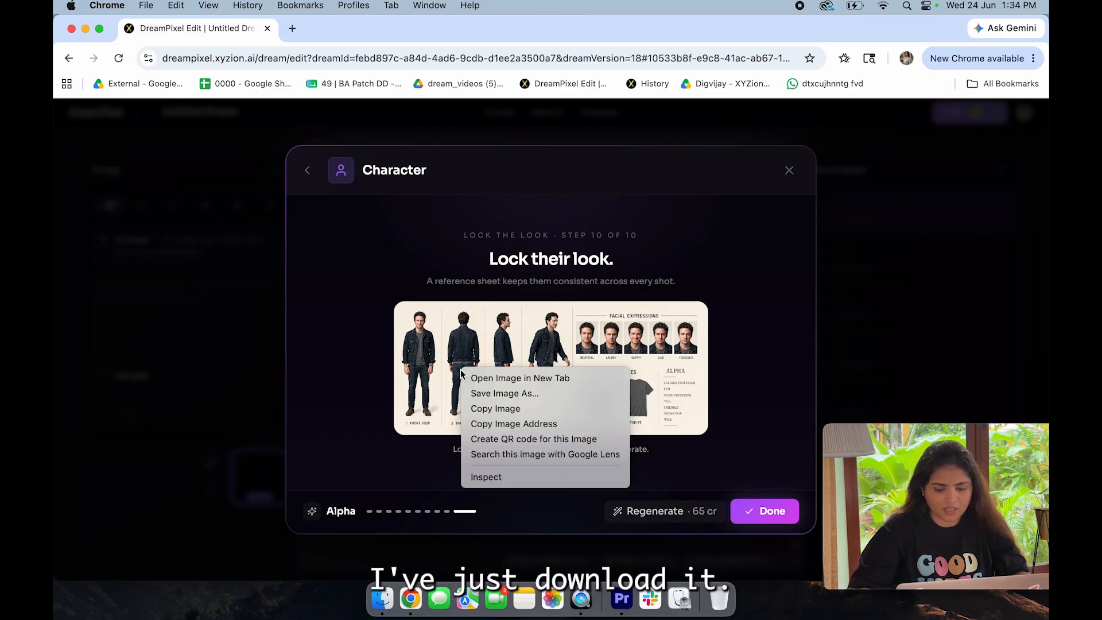
left_click(512, 392)
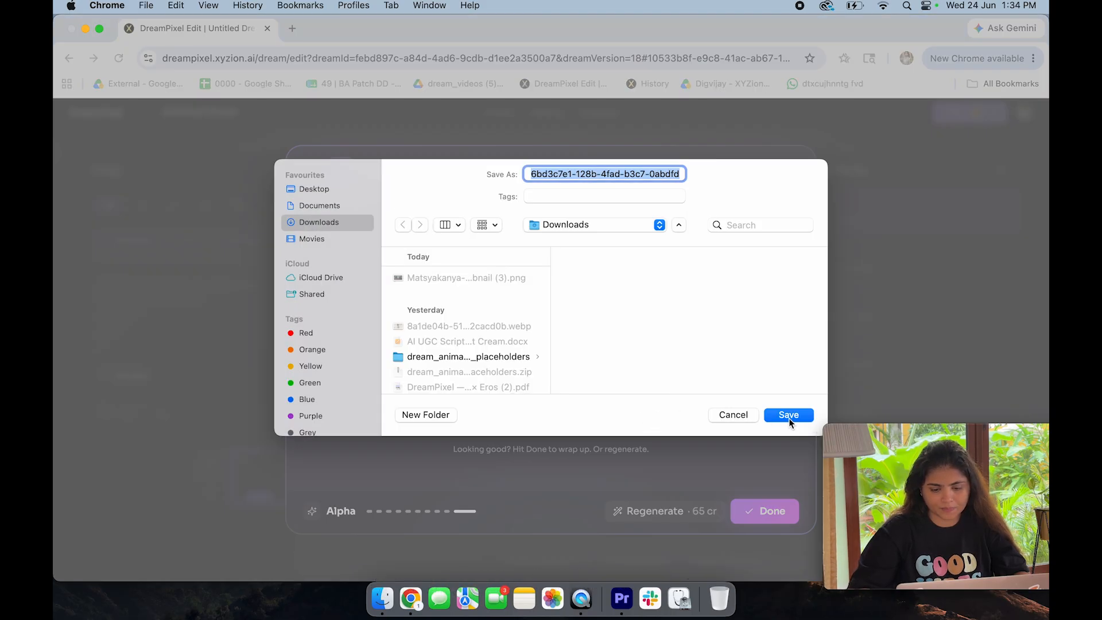
left_click(789, 415)
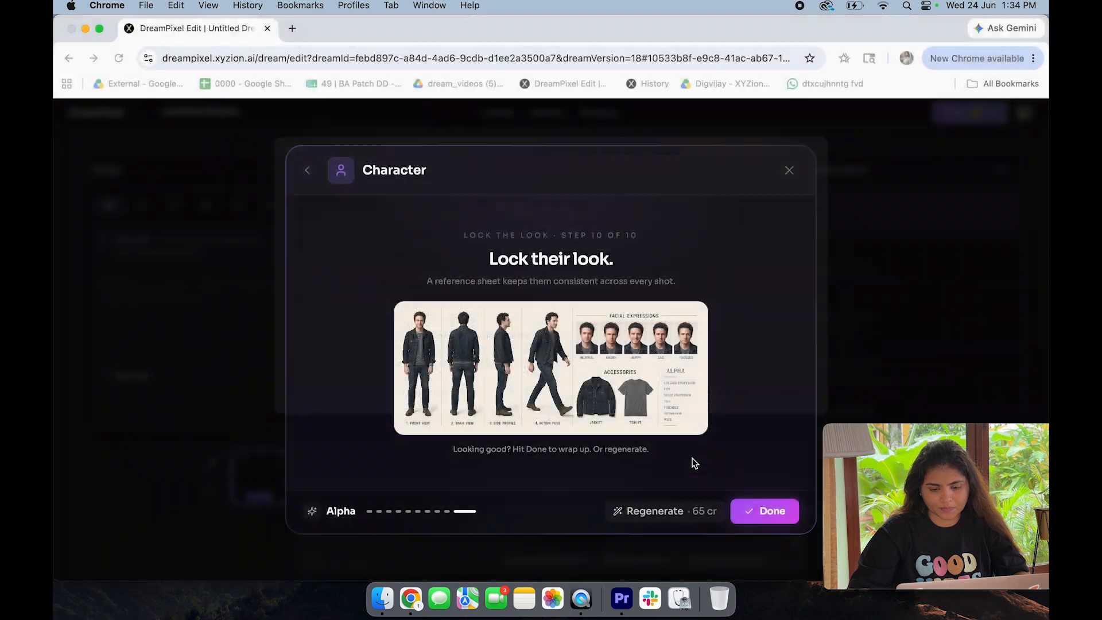
Step: Open the downloaded reference sheet at full size, examine its poses, expressions, accessories and traits, and close it
left_click(845, 91)
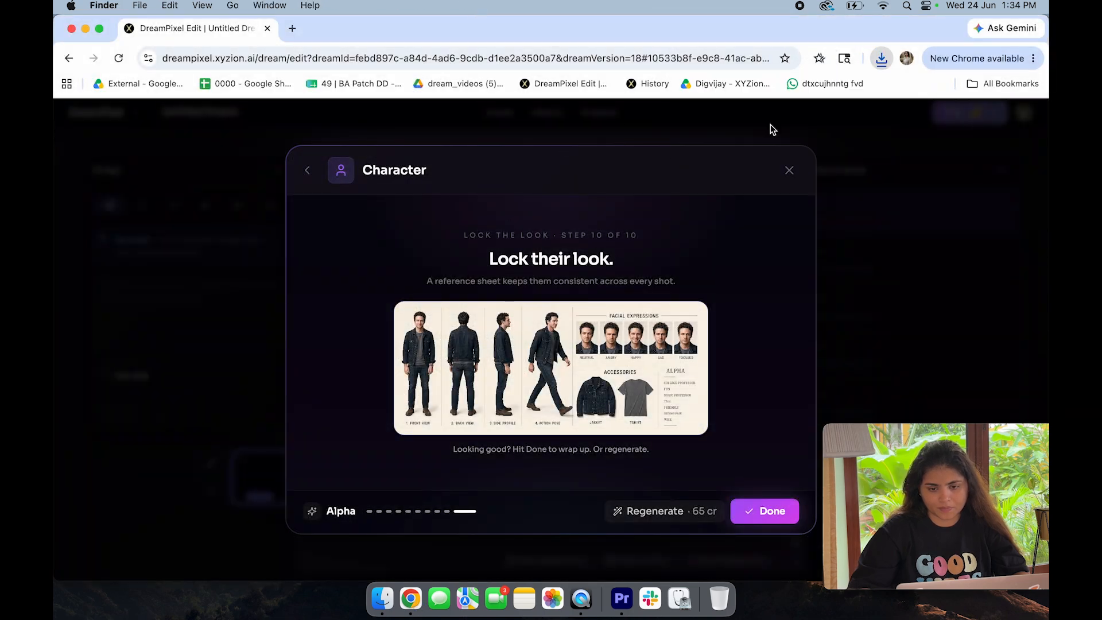
double_click(539, 256)
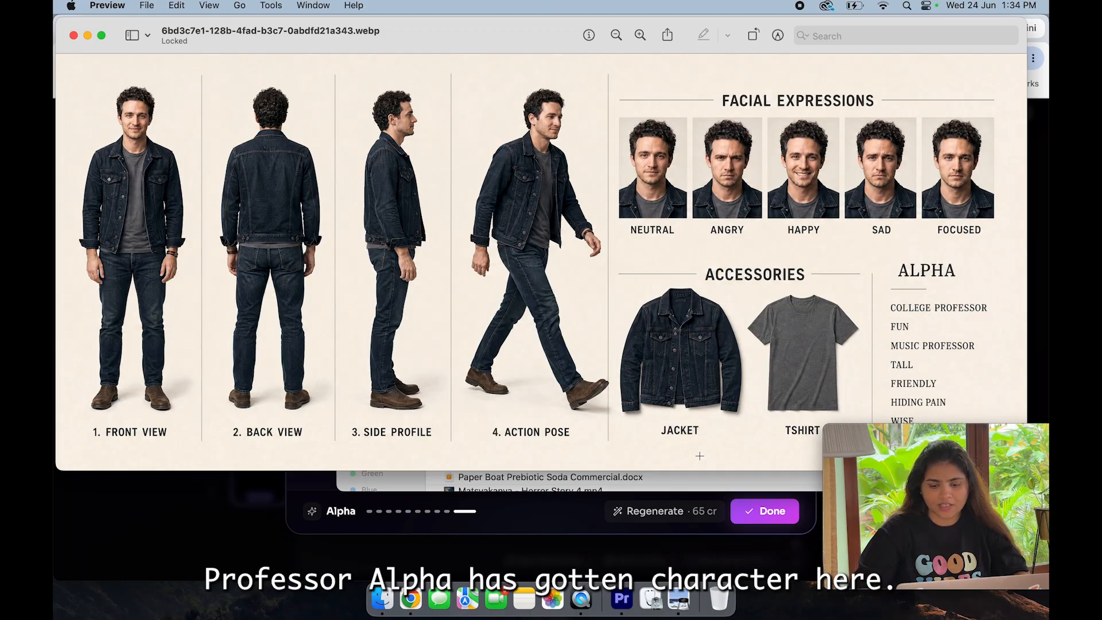
left_click(926, 436)
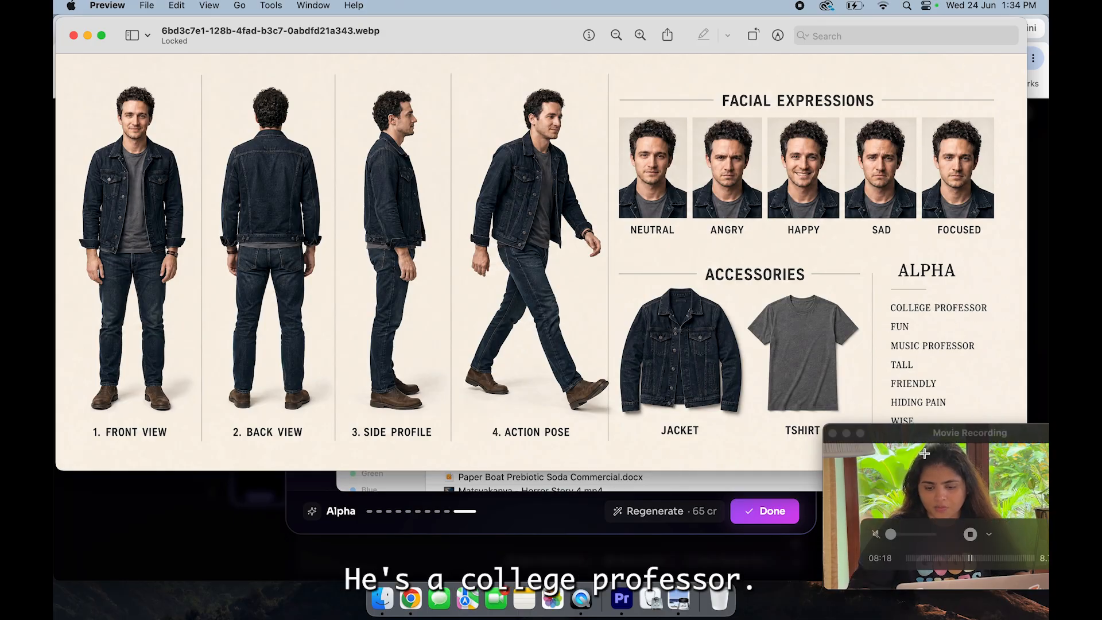
left_click_drag(925, 435, 929, 468)
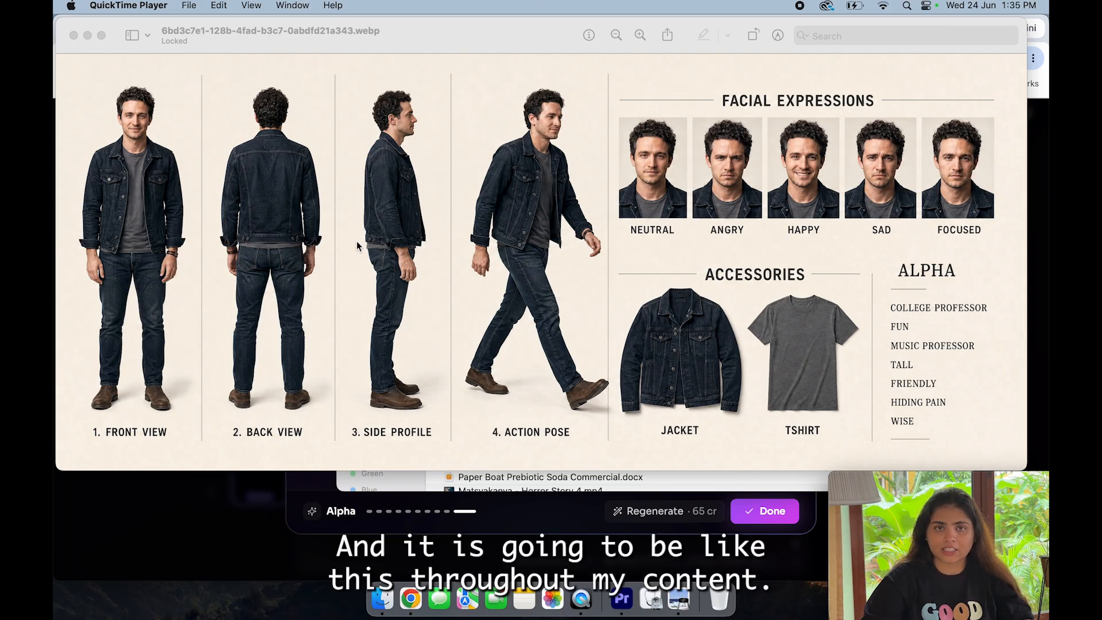
left_click(73, 35)
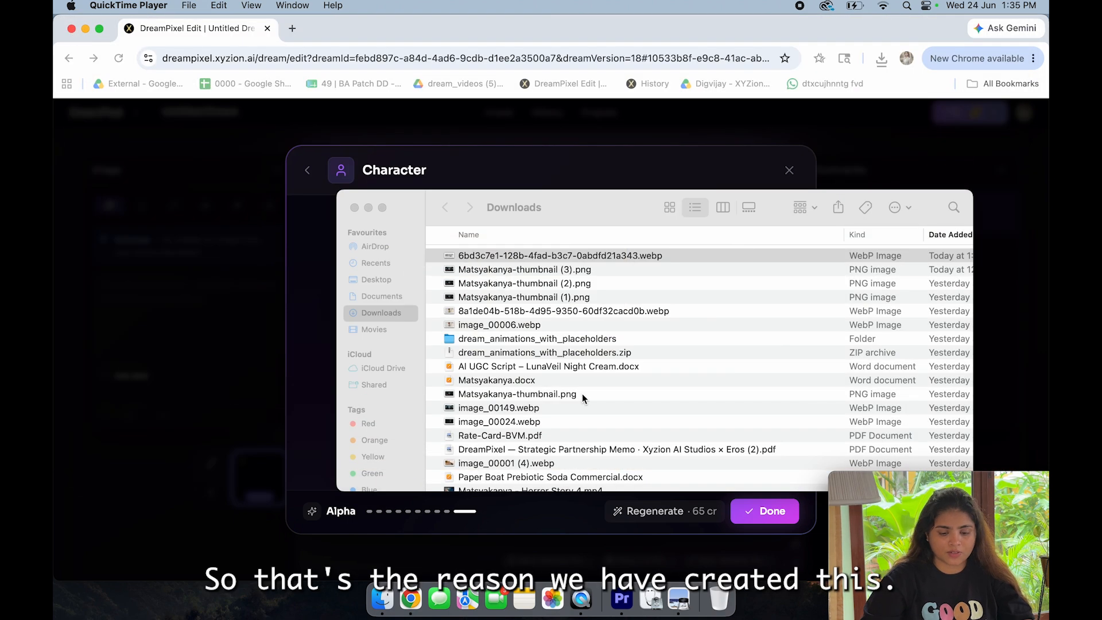
Step: Switch back to DreamPixel in Chrome and accept Alpha's generated reference sheet to complete the character's look
left_click(452, 162)
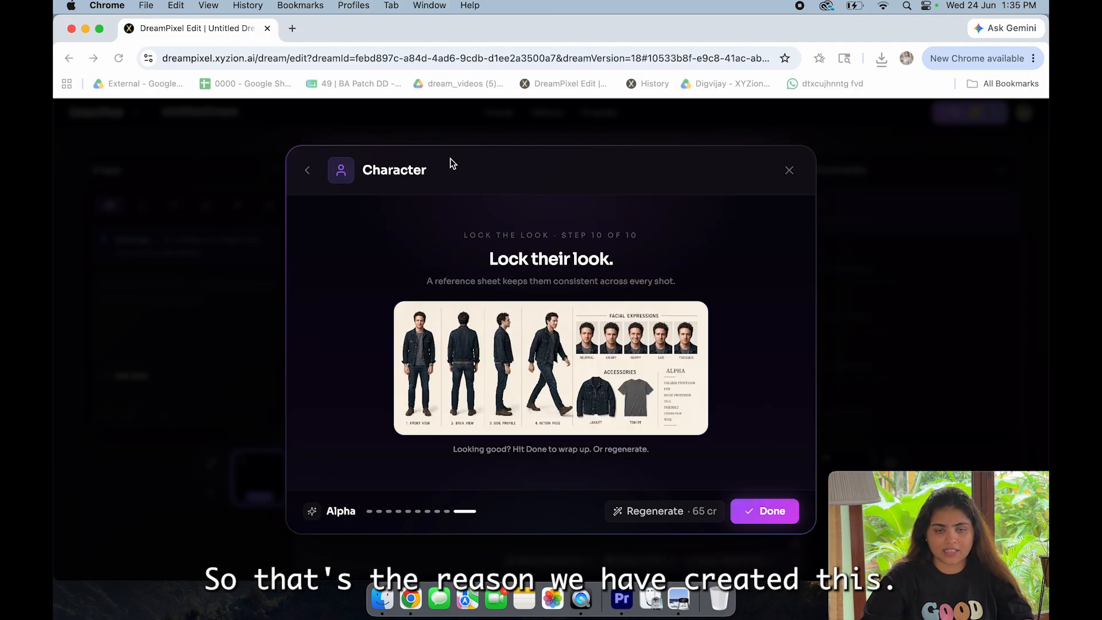
left_click(766, 512)
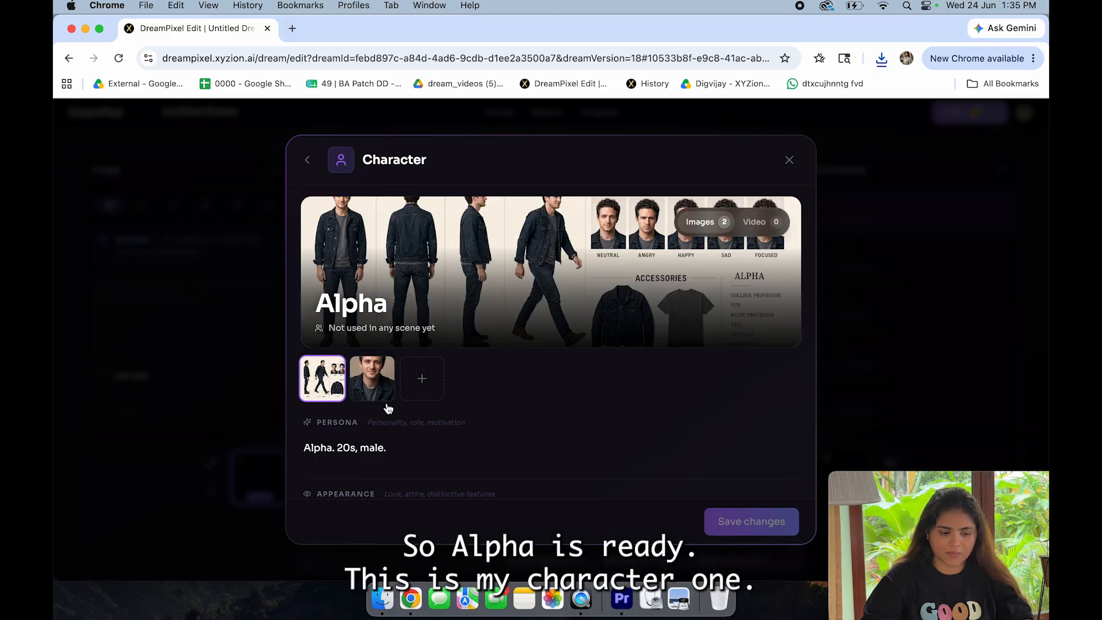
scroll(578, 511, "down", 3)
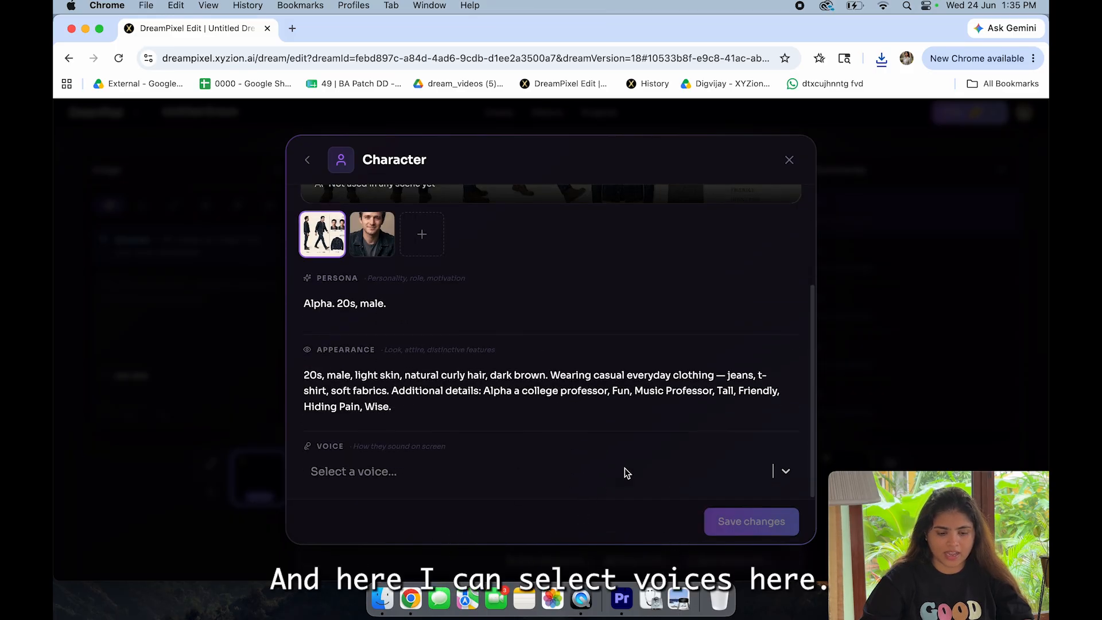
Step: Look through the available voices for Alpha and preview the "Maxwell - deep and dramatic" voice
left_click(551, 472)
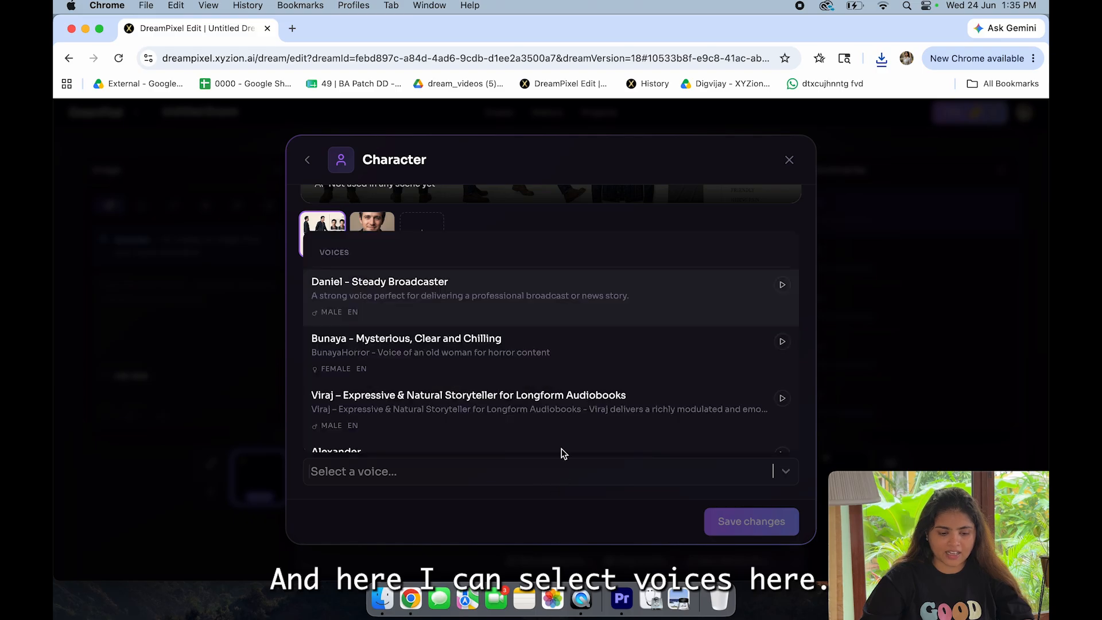
scroll(560, 369, "down", 2)
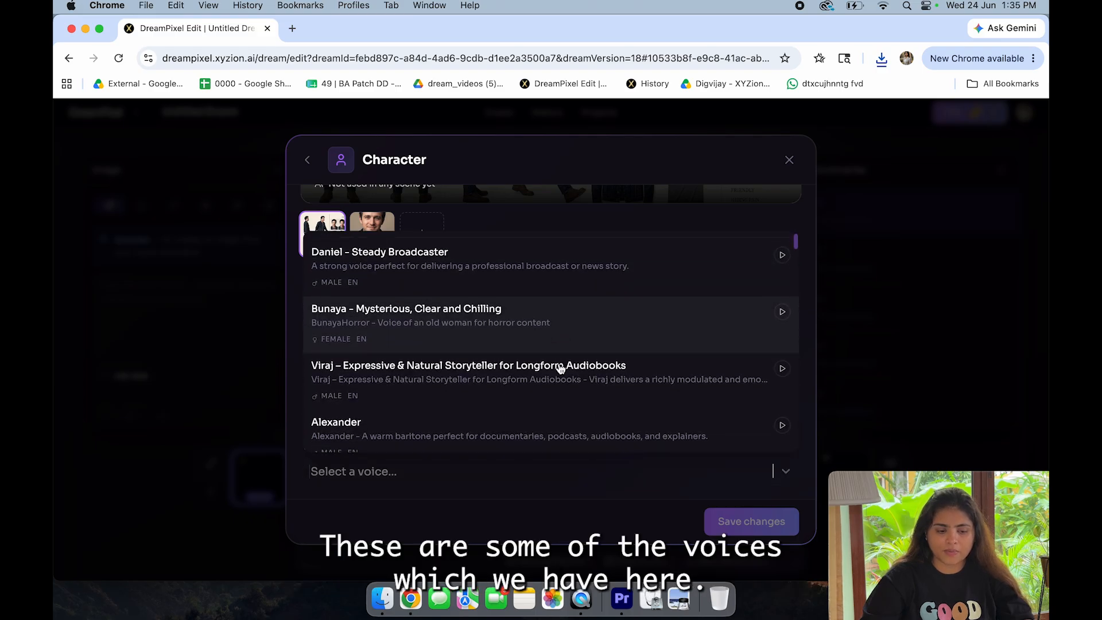
scroll(560, 369, "up", 2)
scroll(559, 369, "down", 3)
scroll(551, 410, "down", 2)
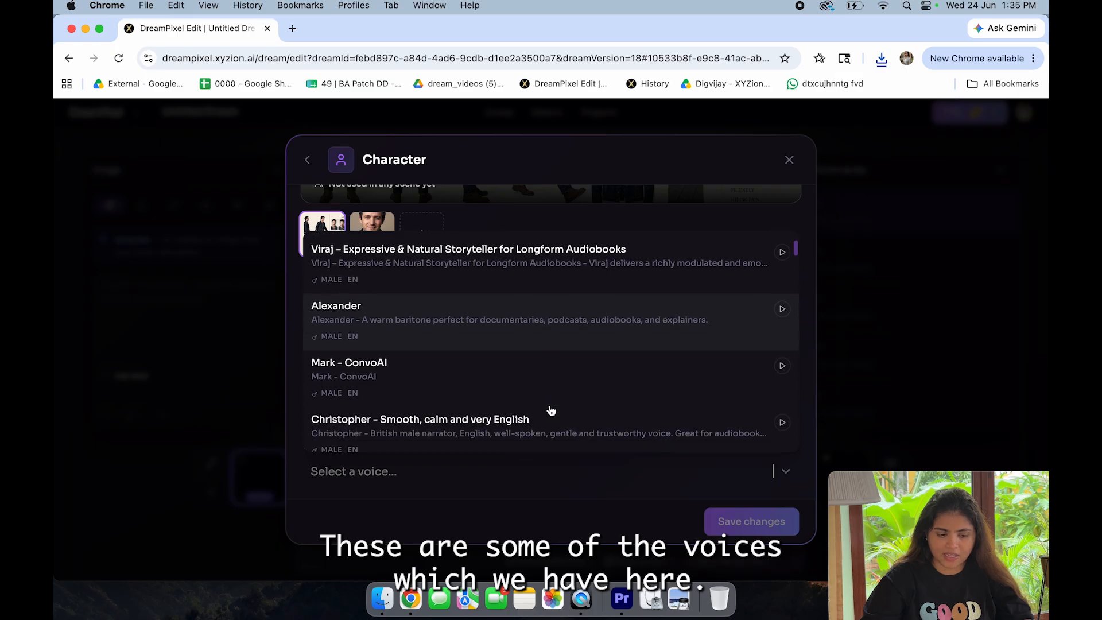
scroll(551, 410, "down", 1)
scroll(534, 442, "down", 3)
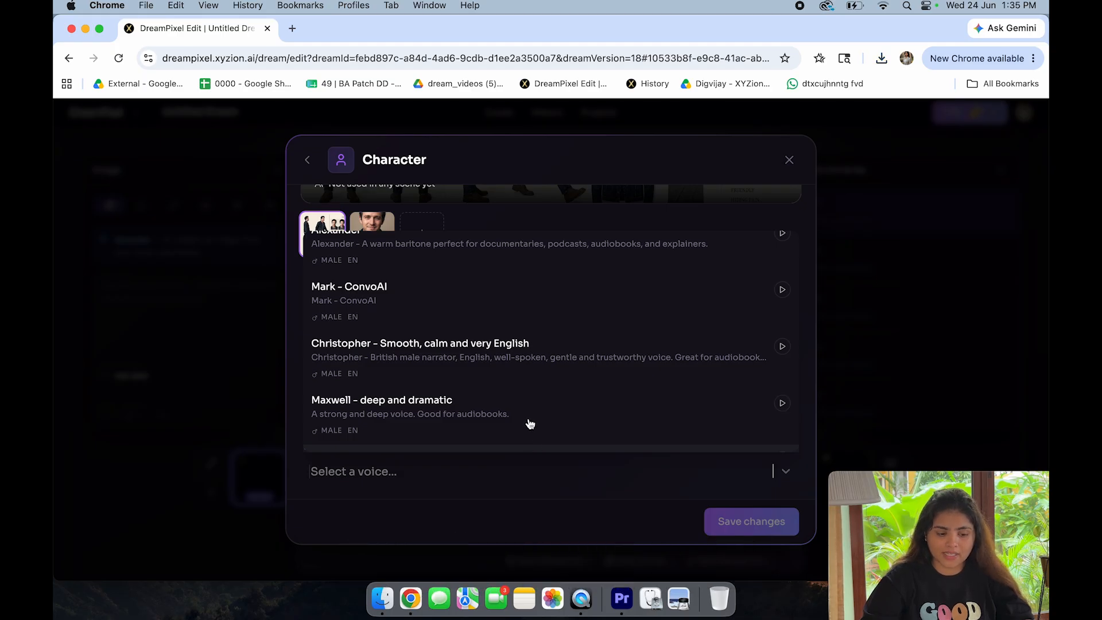
scroll(528, 422, "down", 3)
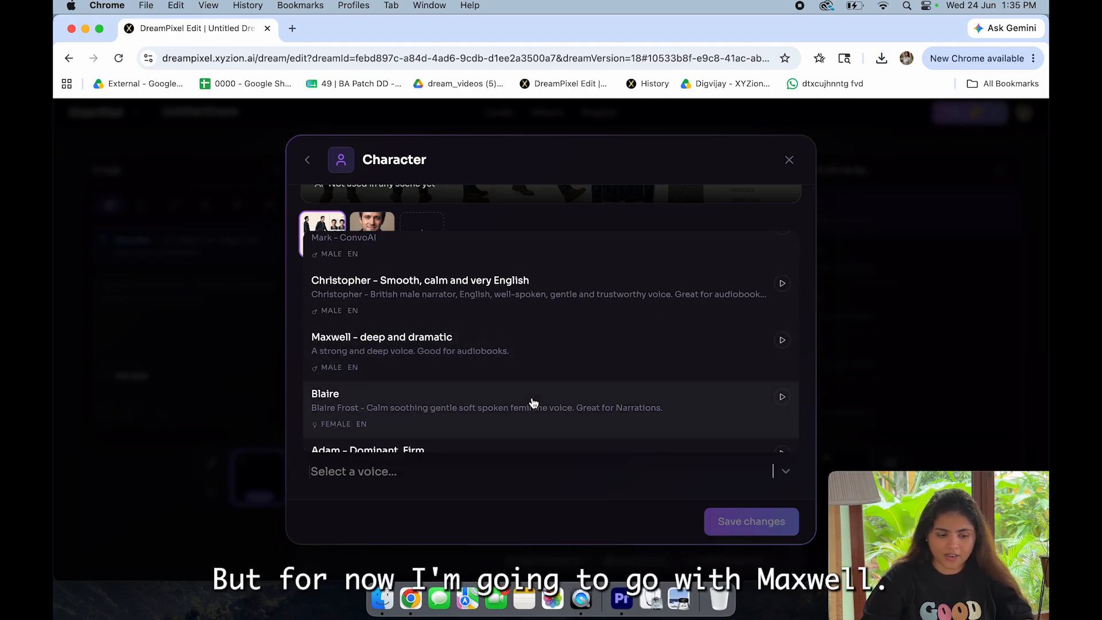
scroll(529, 401, "up", 2)
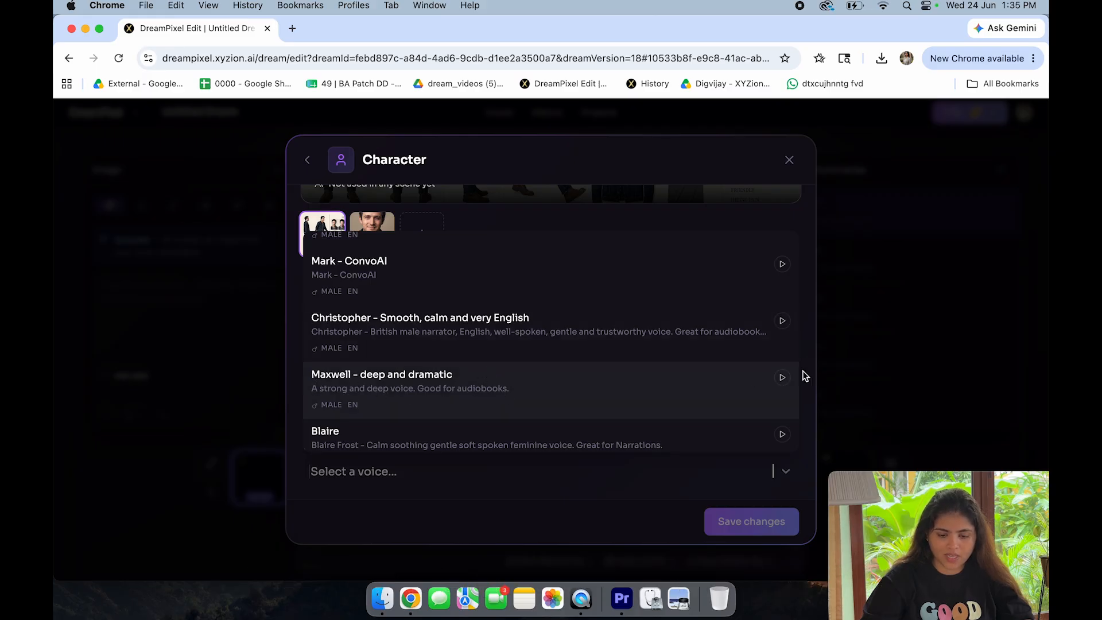
left_click(782, 377)
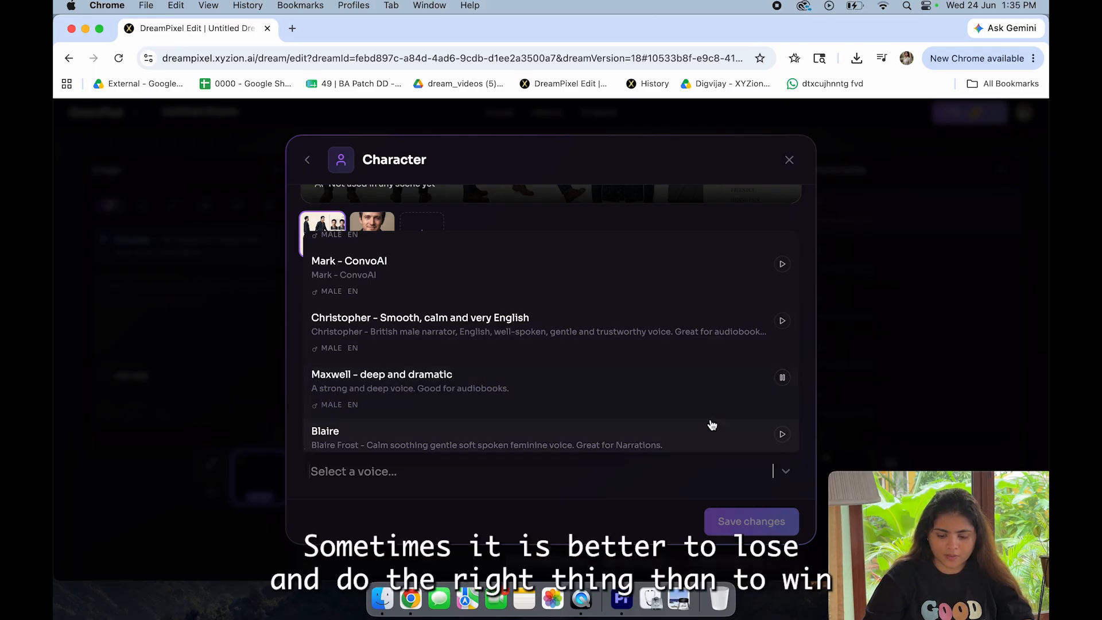
key("XF86AudioRaiseVolume")
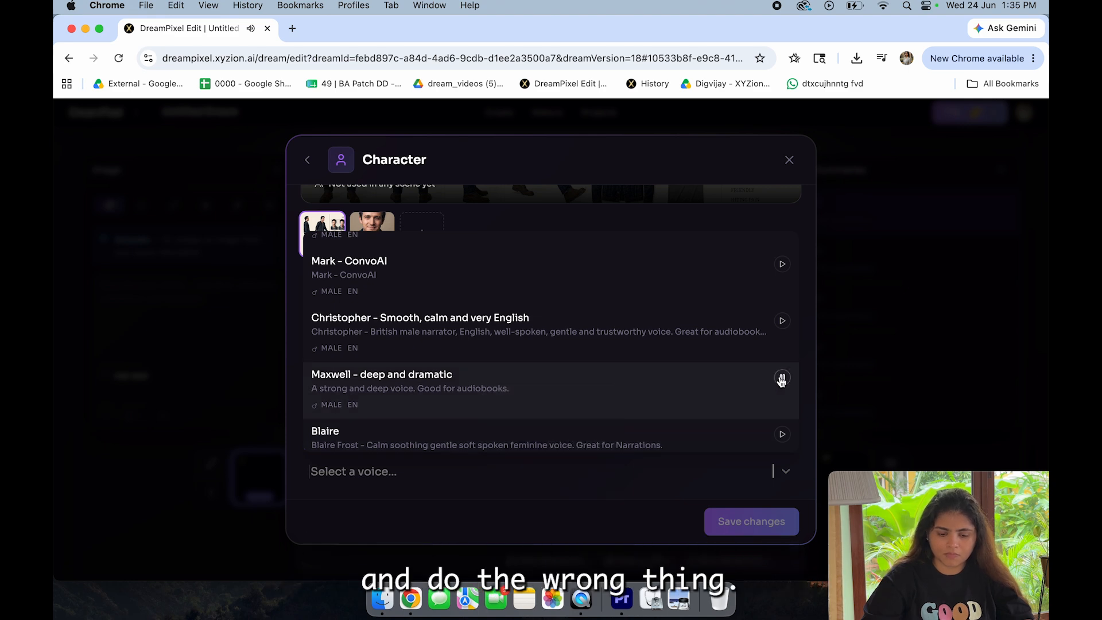
Step: Set Alpha's voice to "Maxwell - deep and dramatic", save the changes, and close the character dialogs
left_click(438, 392)
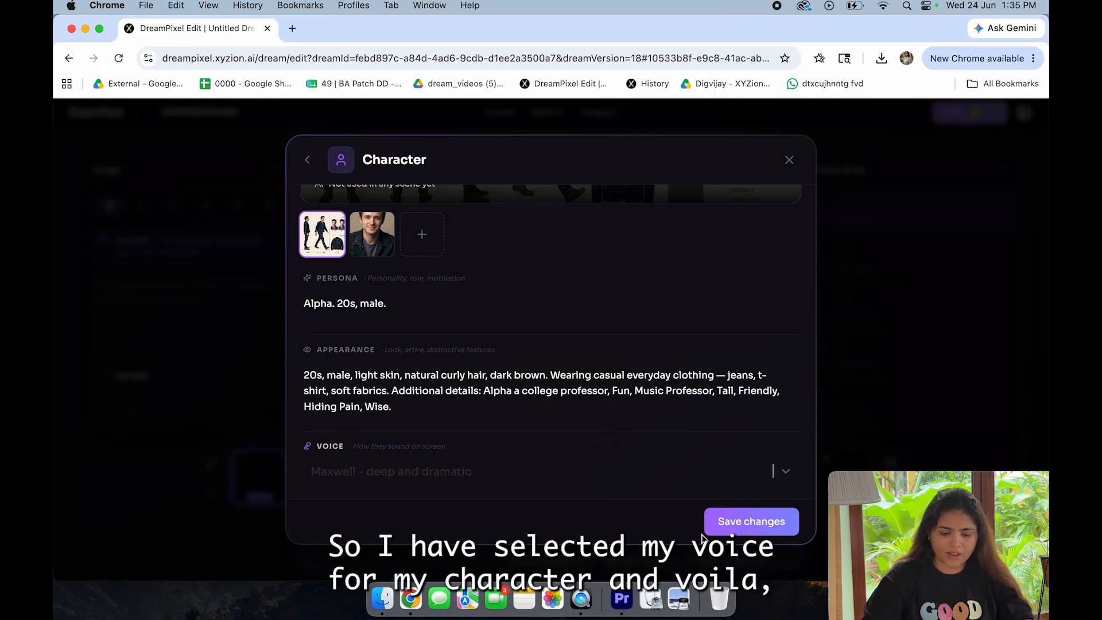
left_click(743, 522)
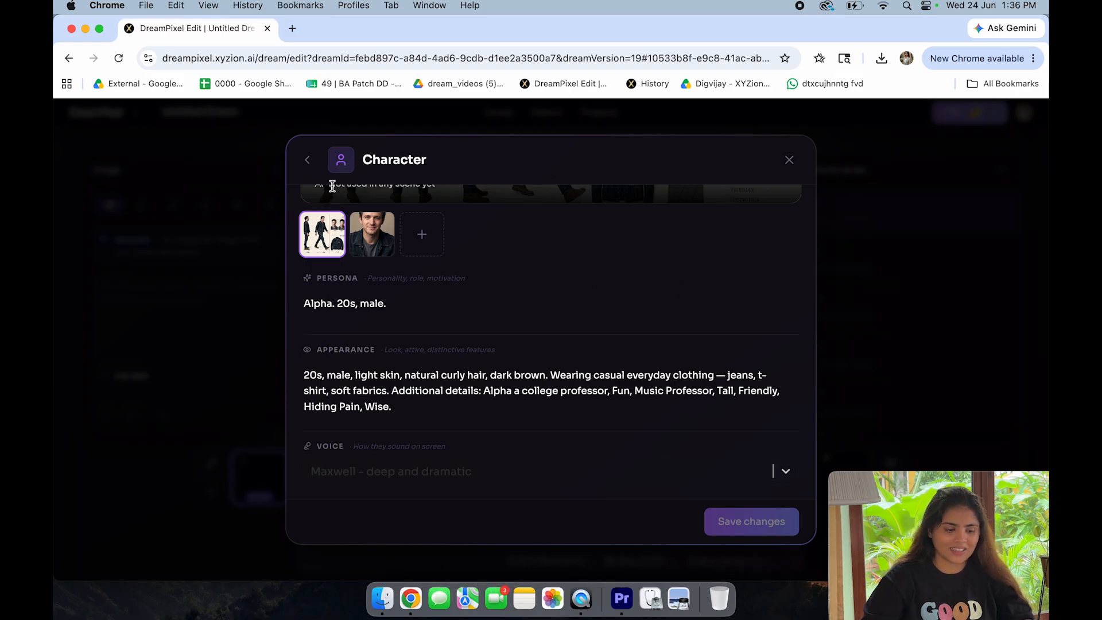
scroll(382, 268, "up", 3)
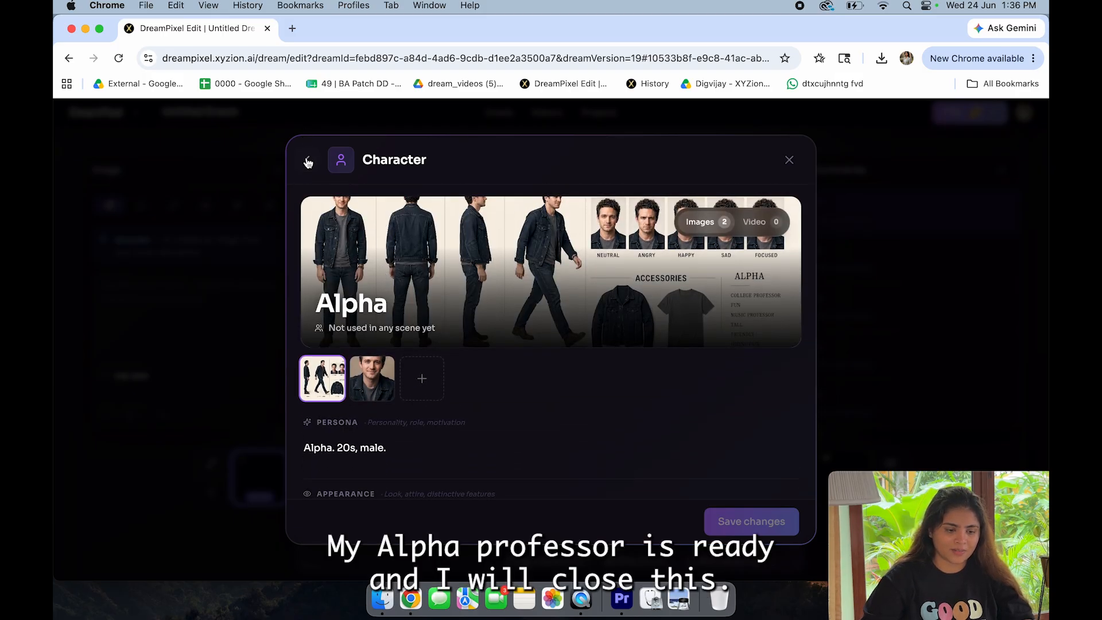
left_click(307, 159)
left_click(790, 291)
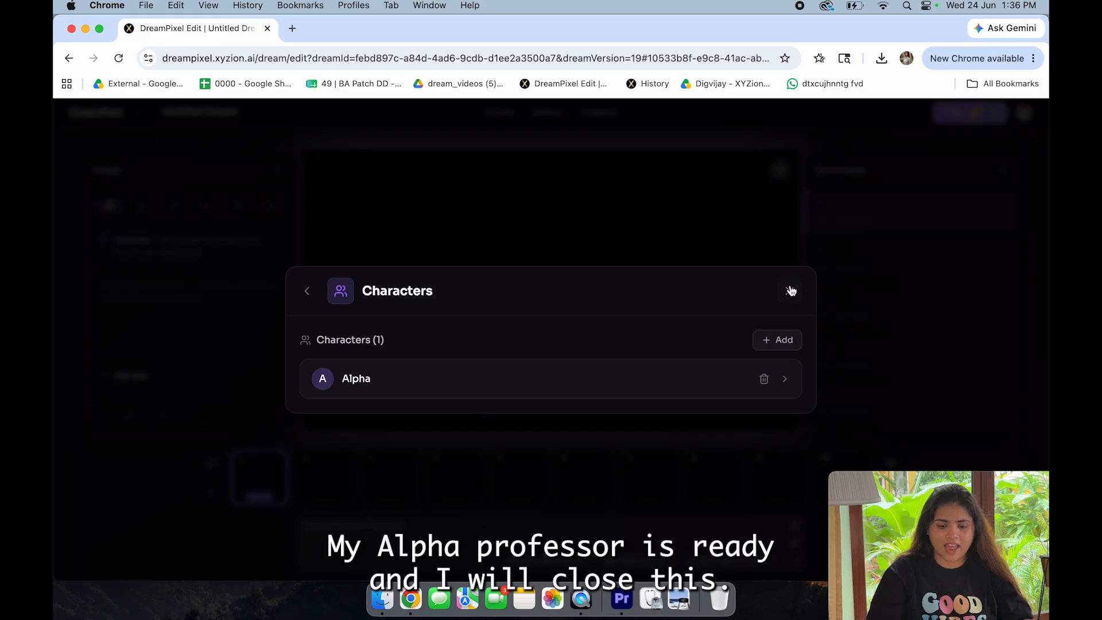
Step: Start the dream's chat prompt with "Alpha playing piano to his students in big college music room"
left_click(127, 302)
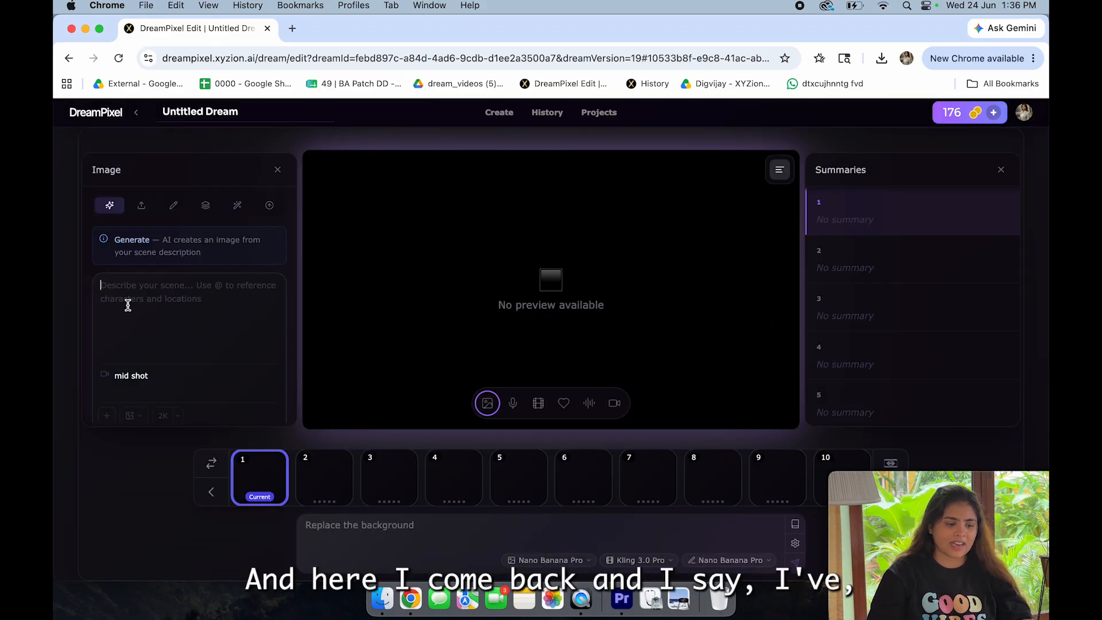
left_click(337, 538)
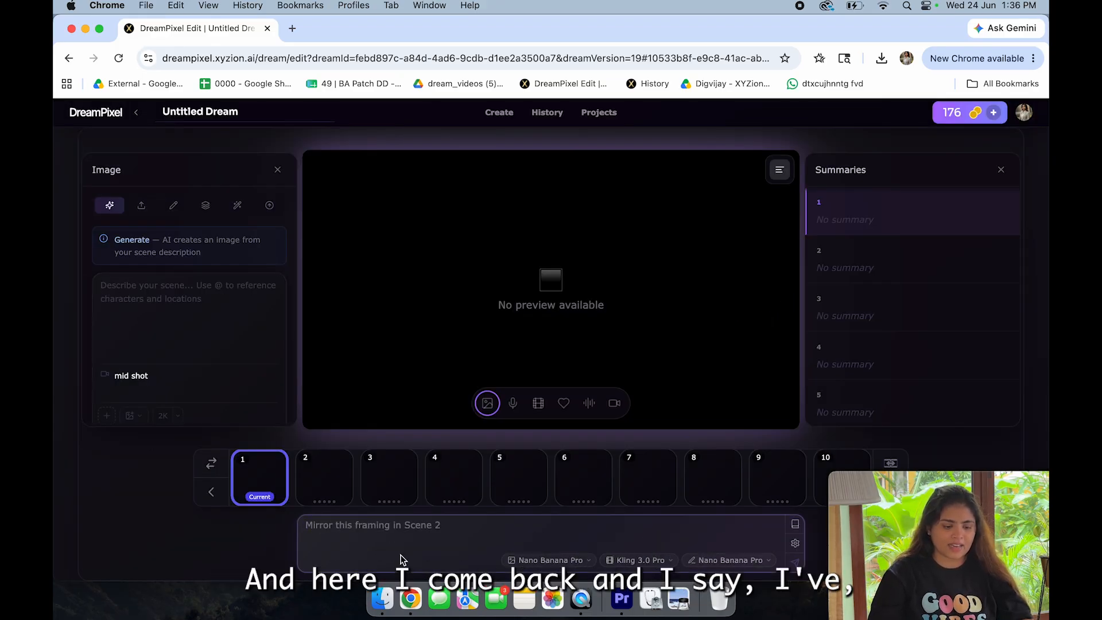
type("Alpha")
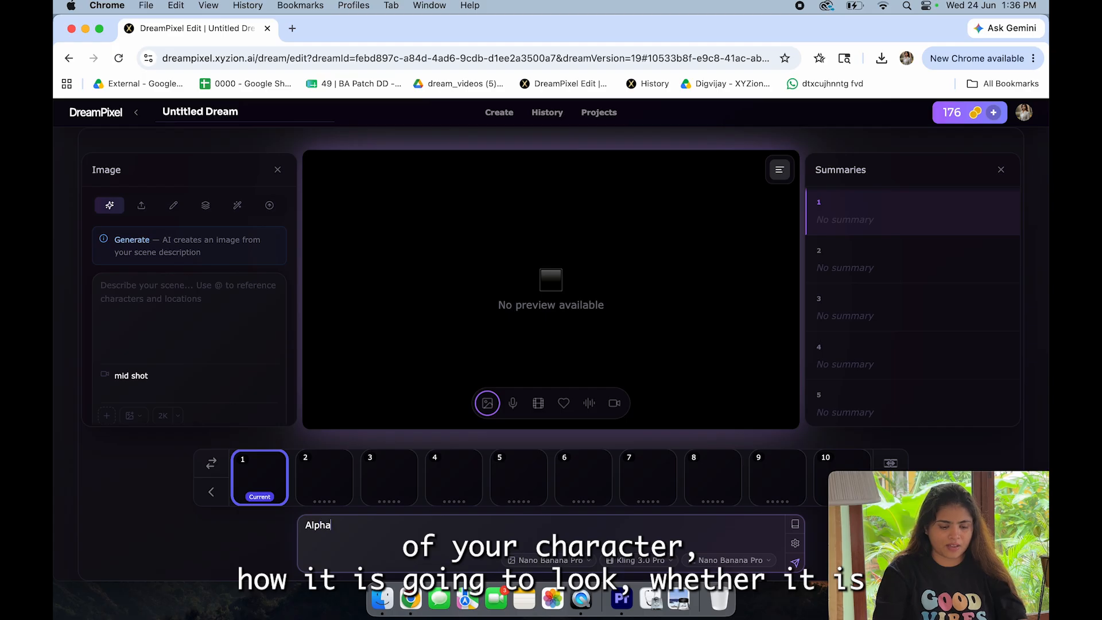
type(" playing ")
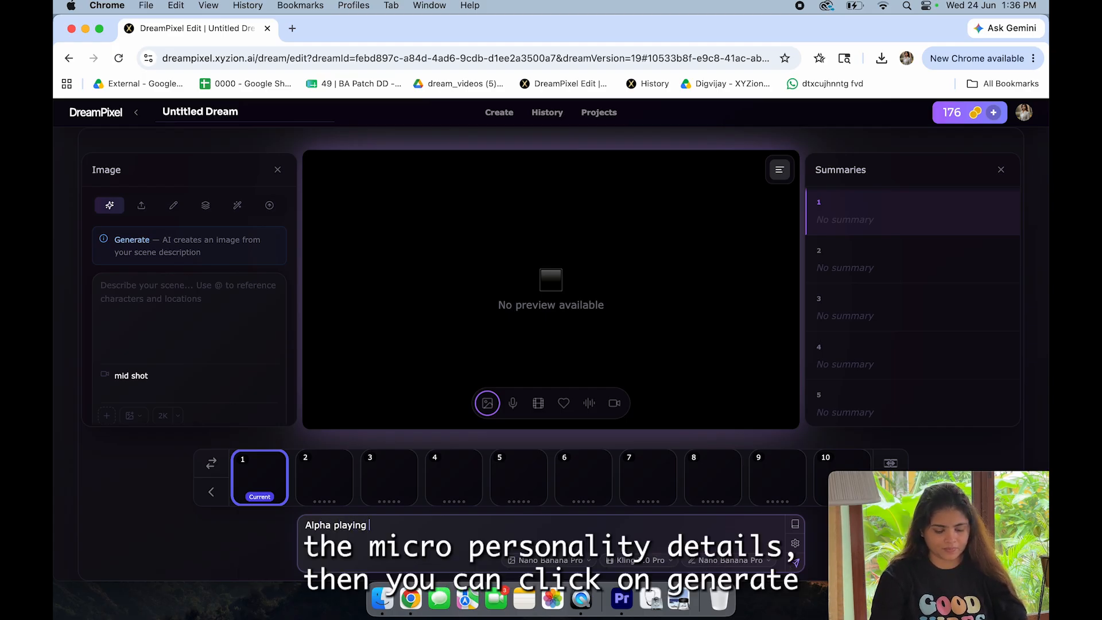
type("piano ")
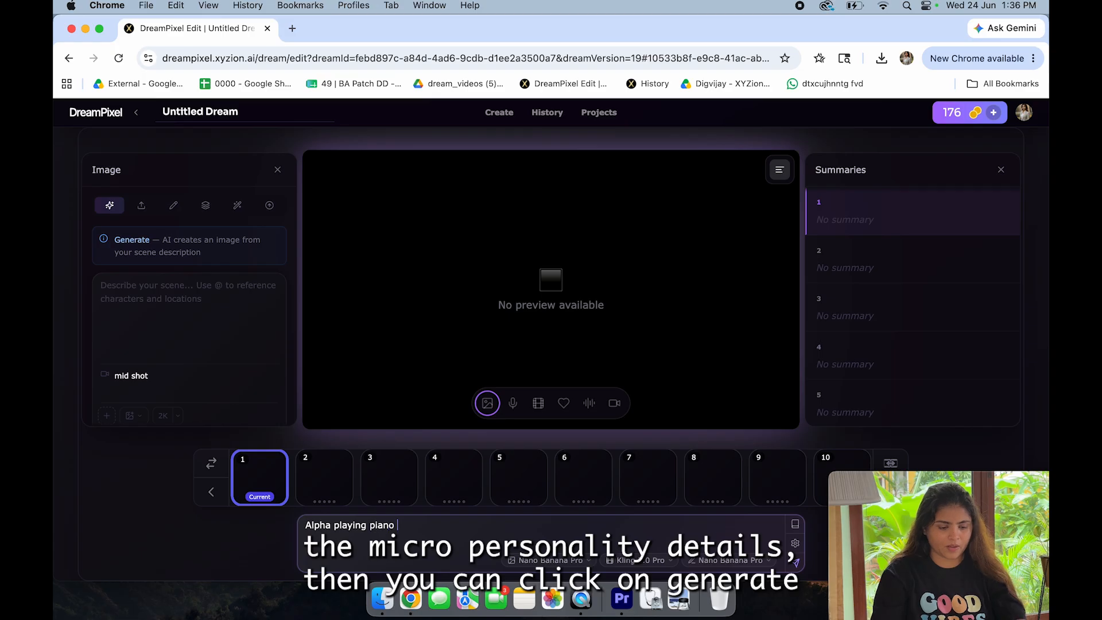
type("to his students in big")
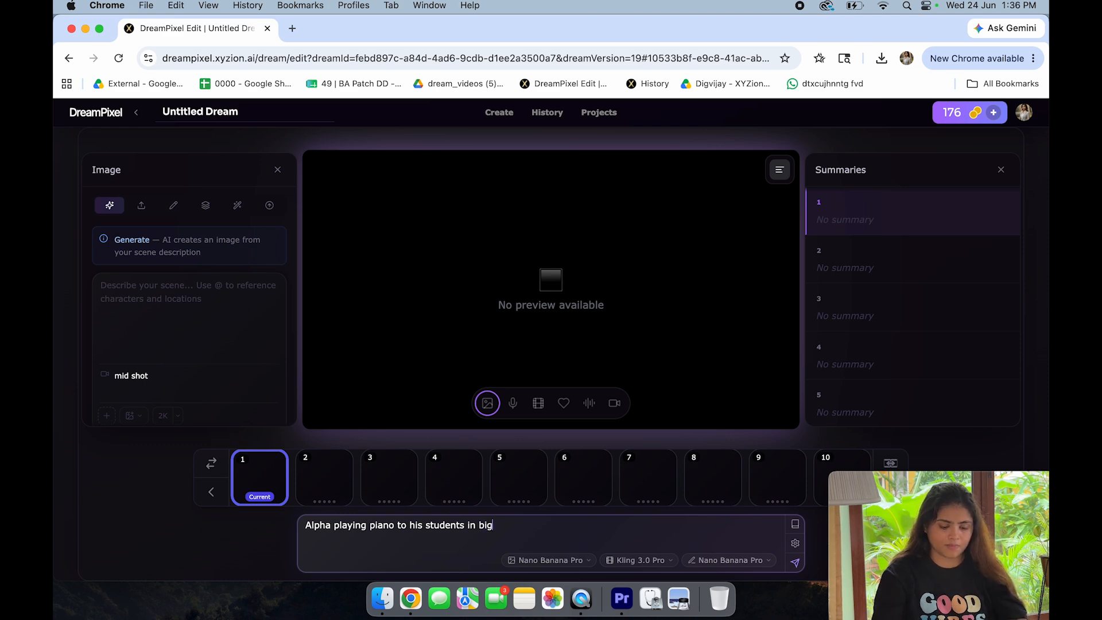
type(" college ")
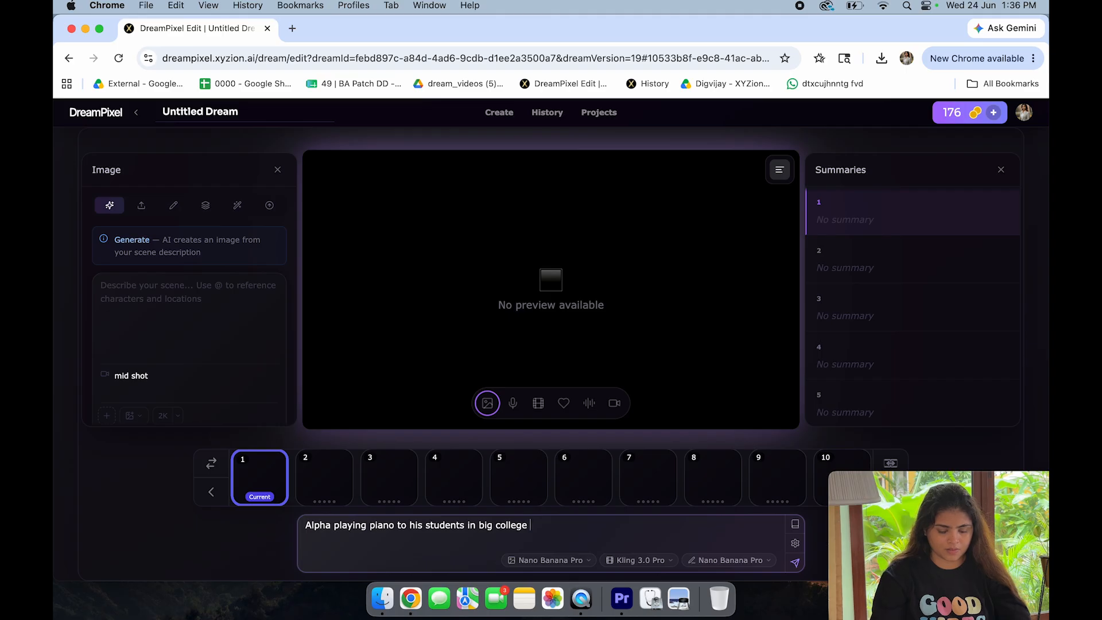
type("music room, dim l")
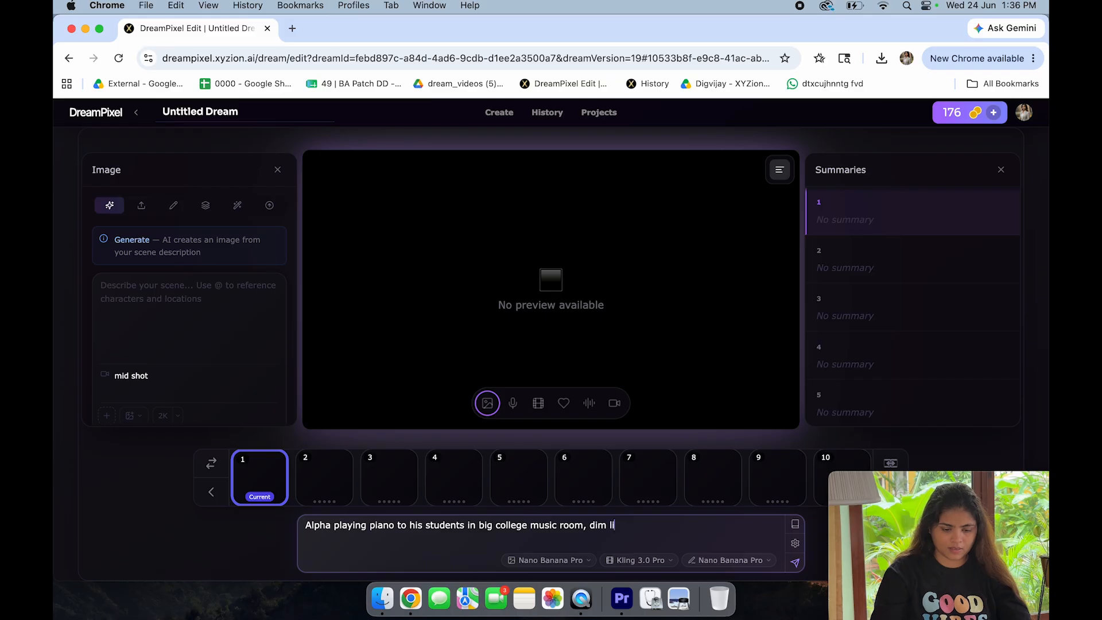
type("ight, cim")
type("ematic,")
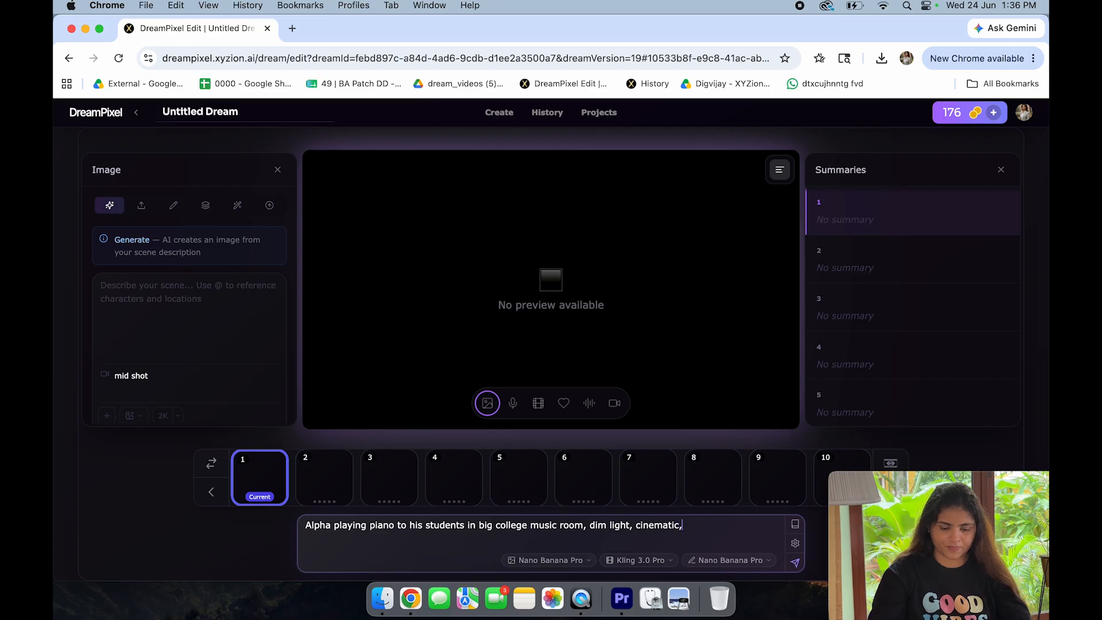
type(" 1 shot")
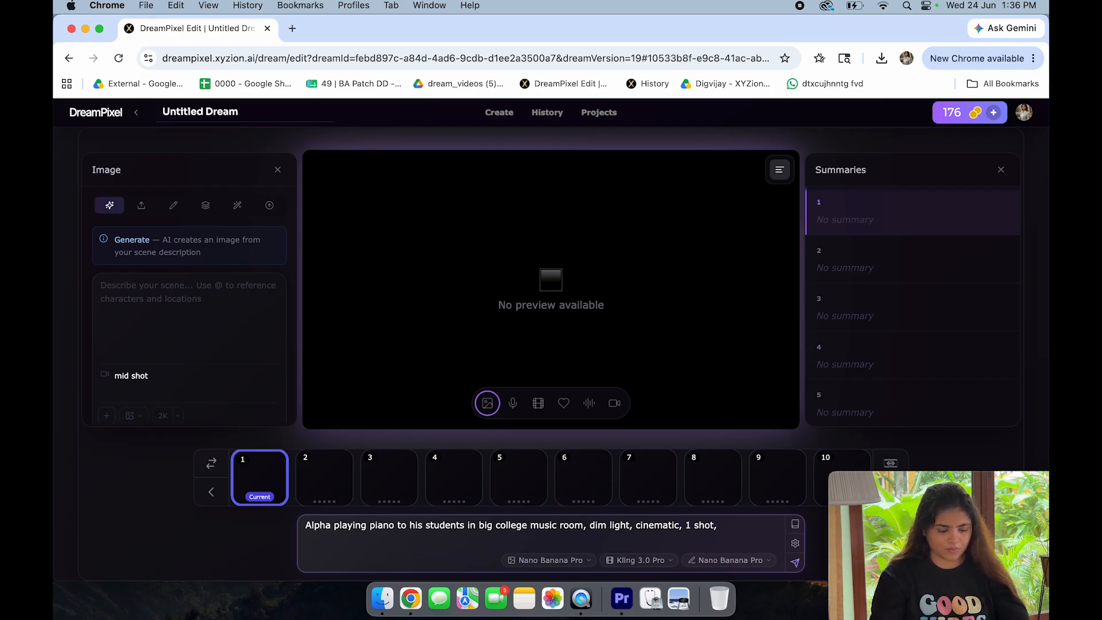
type(", 5 second ")
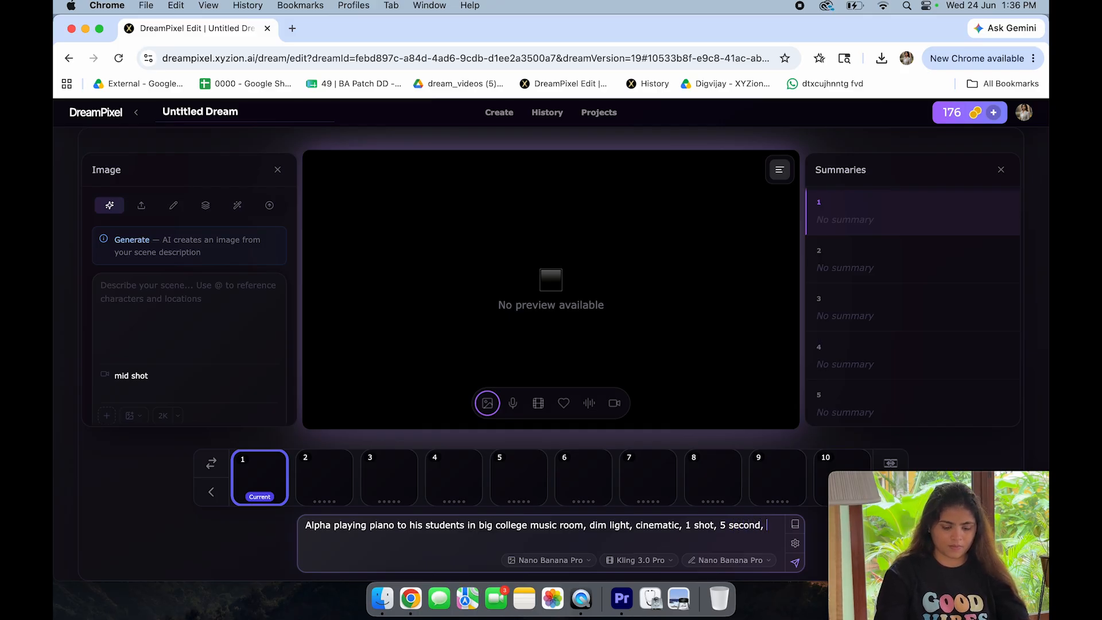
type(" photorealistic")
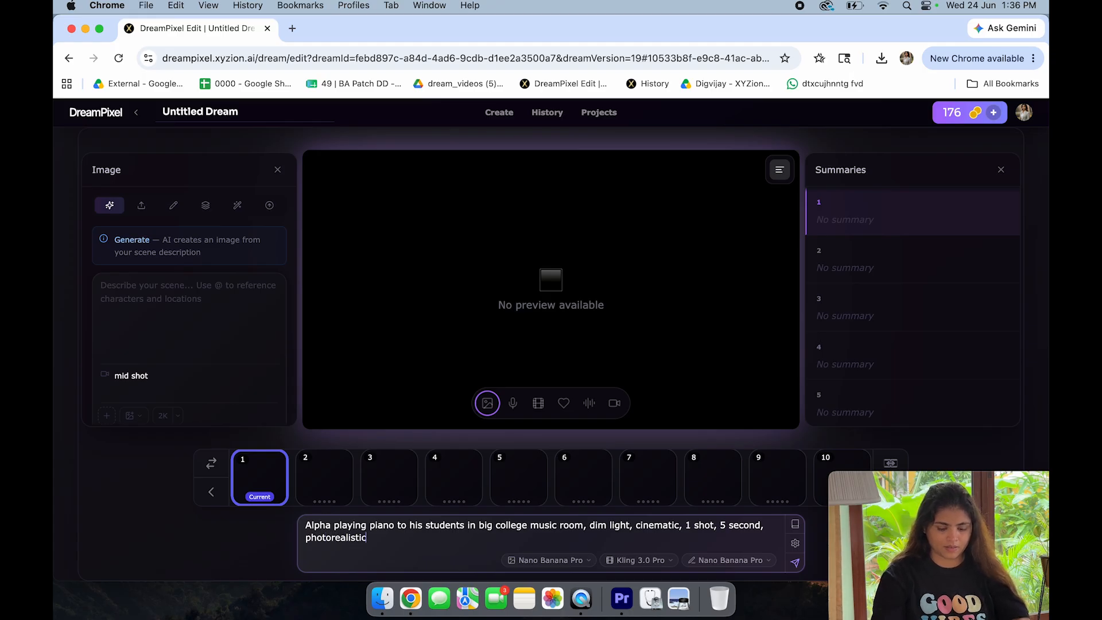
type(", goo")
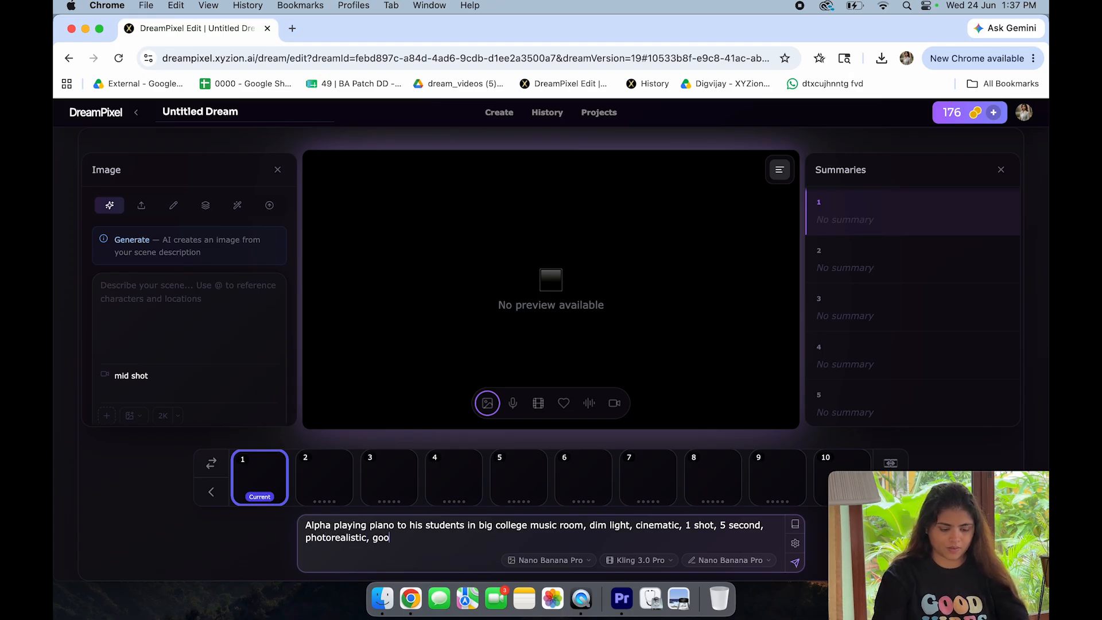
type("d camera, Christo")
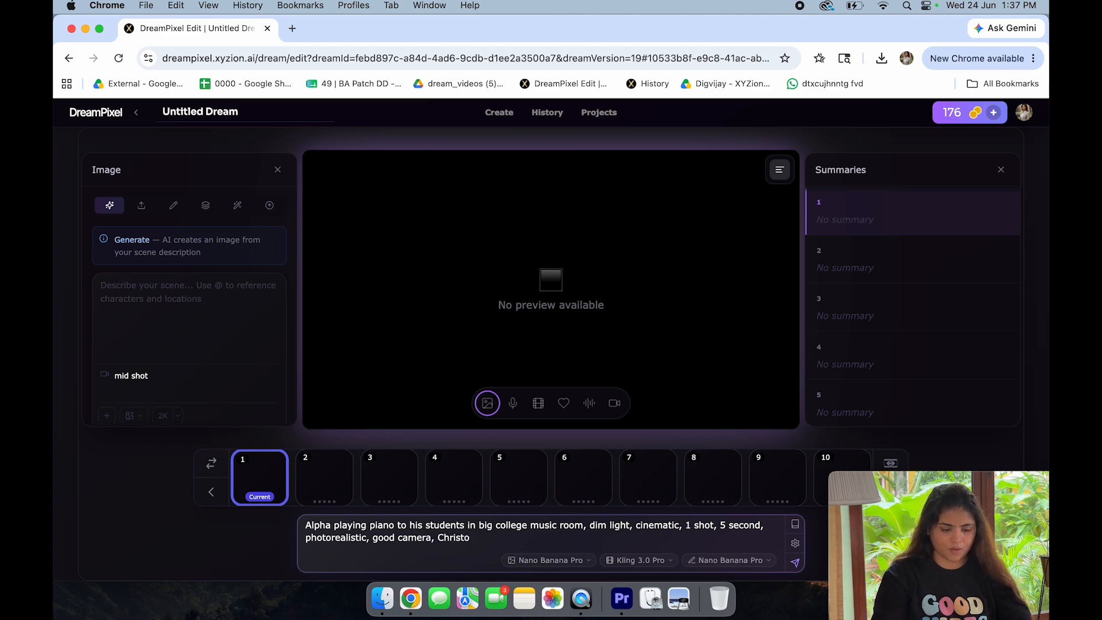
Step: Continue the prompt with ", dim light, cinematic, 1 shot, 5 second, photorealistic, good camera, Christopher Nolan direction"
type("pher Nolan directio")
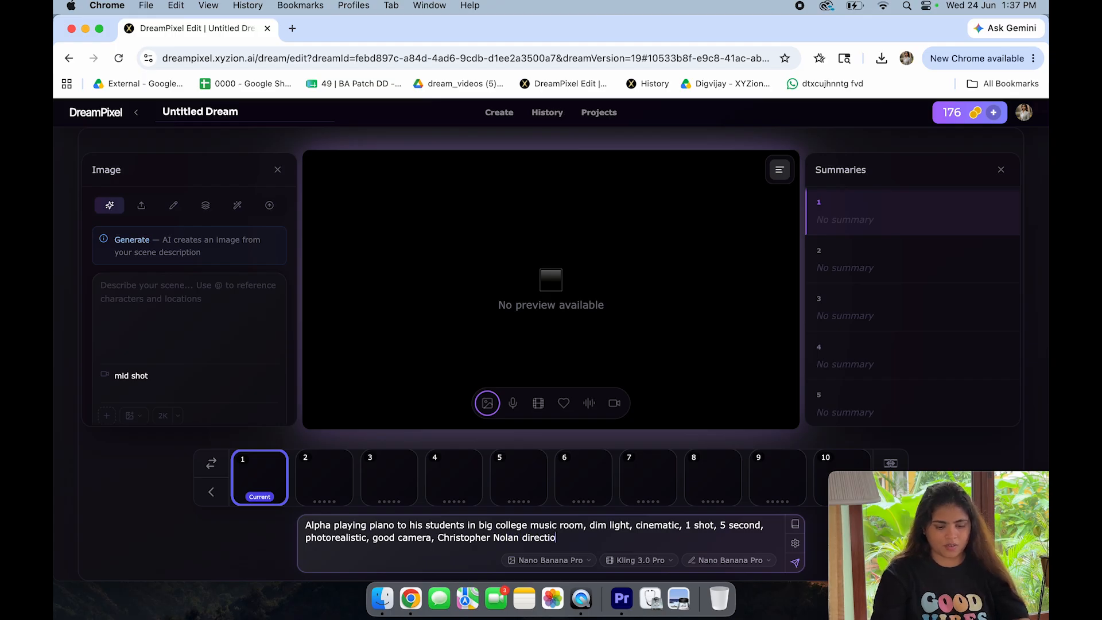
type("n")
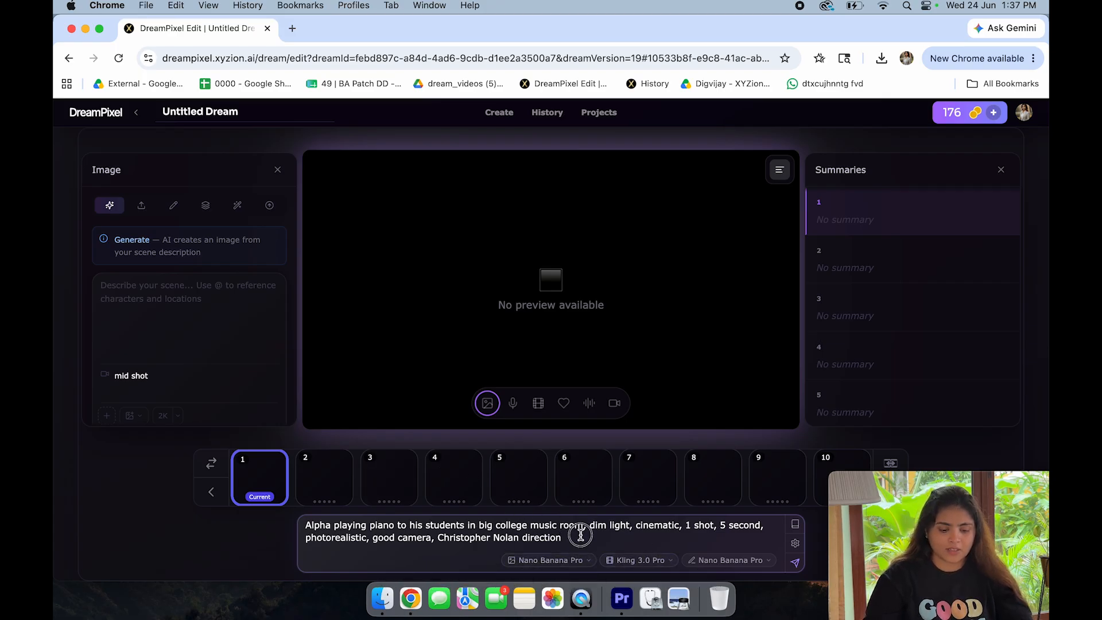
left_click_drag(580, 535, 379, 507)
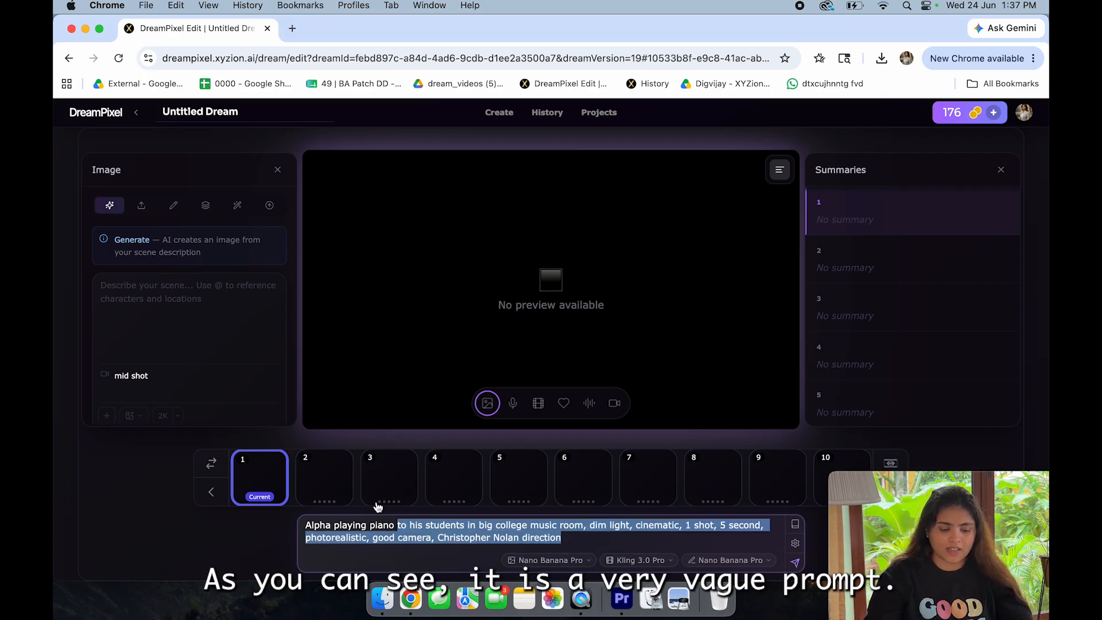
left_click(580, 541)
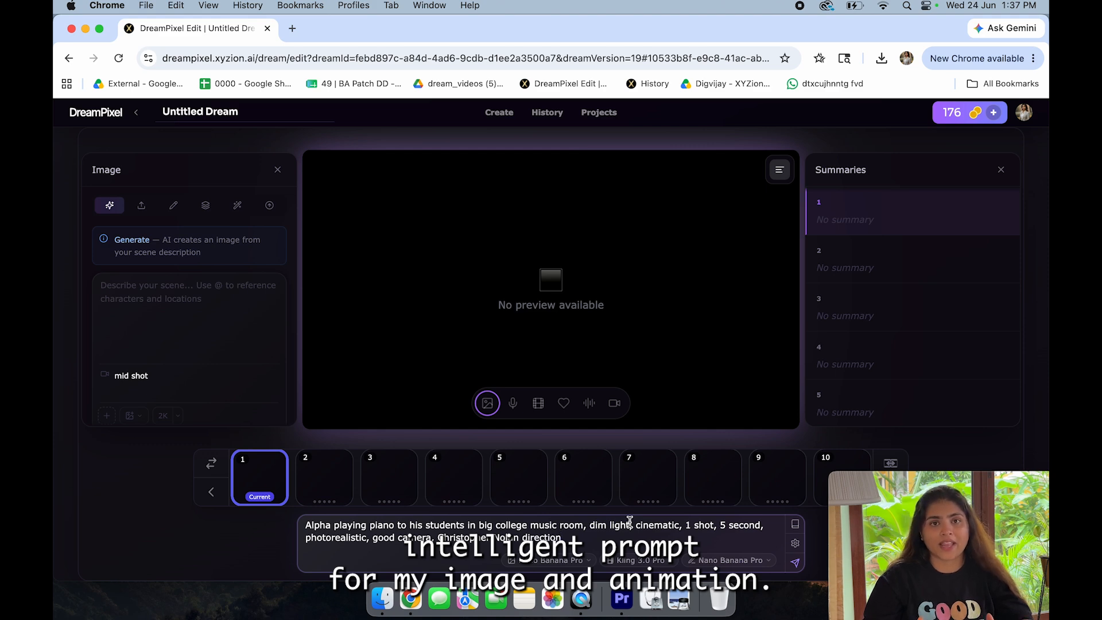
Step: Keep Nano Banana Pro as image and text edit model and Kling 3.0 Pro as animation model, and submit the scene prompt
left_click(552, 565)
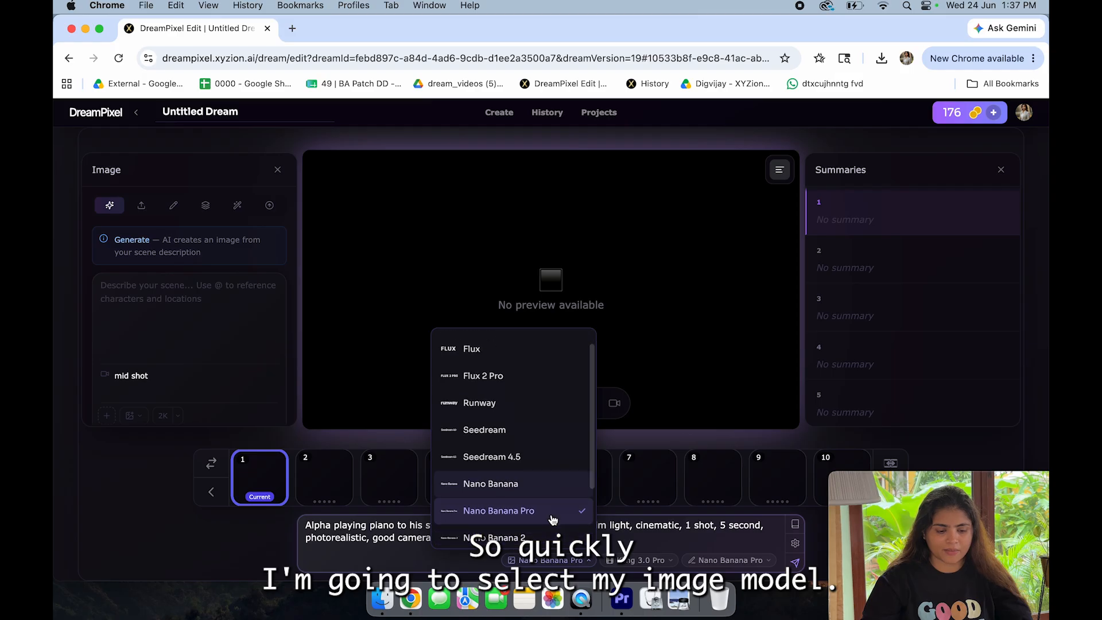
left_click(635, 568)
left_click(635, 565)
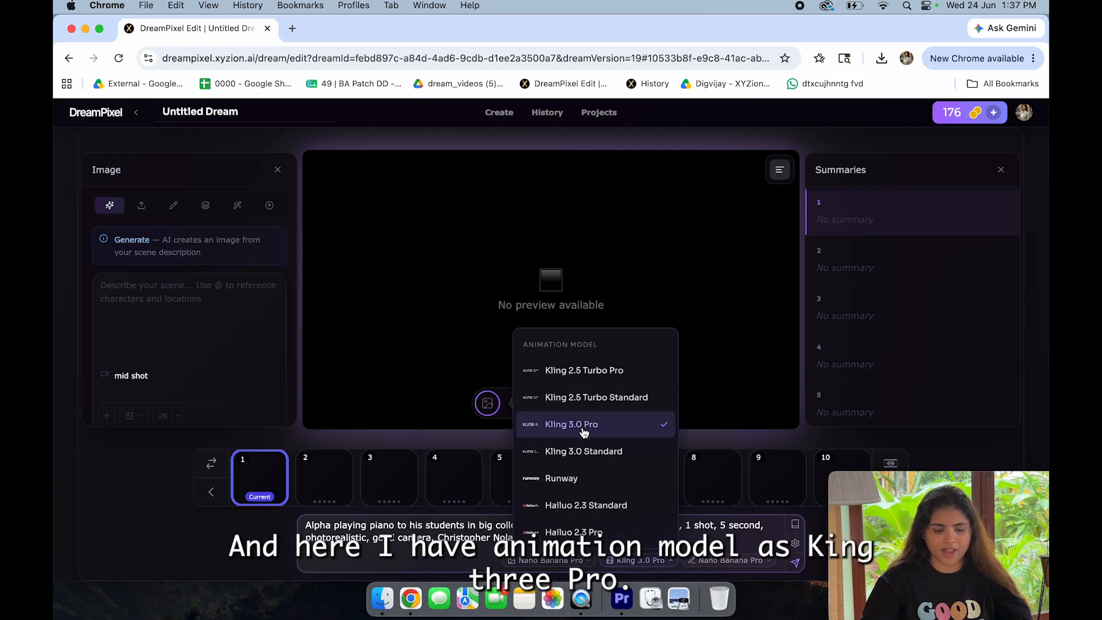
left_click(720, 541)
left_click(724, 566)
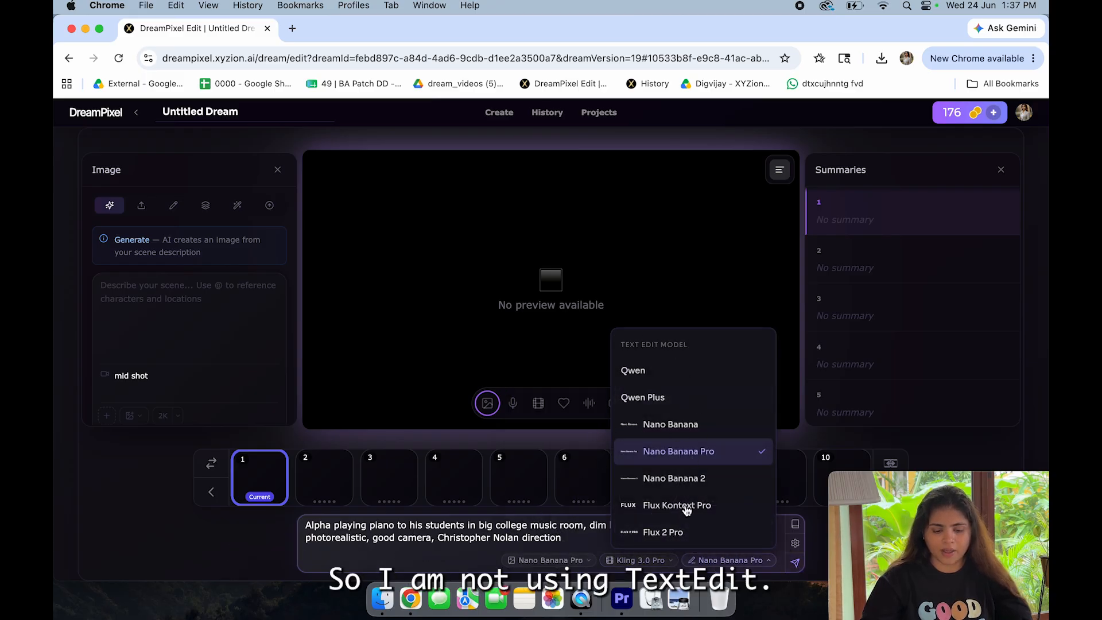
left_click(573, 541)
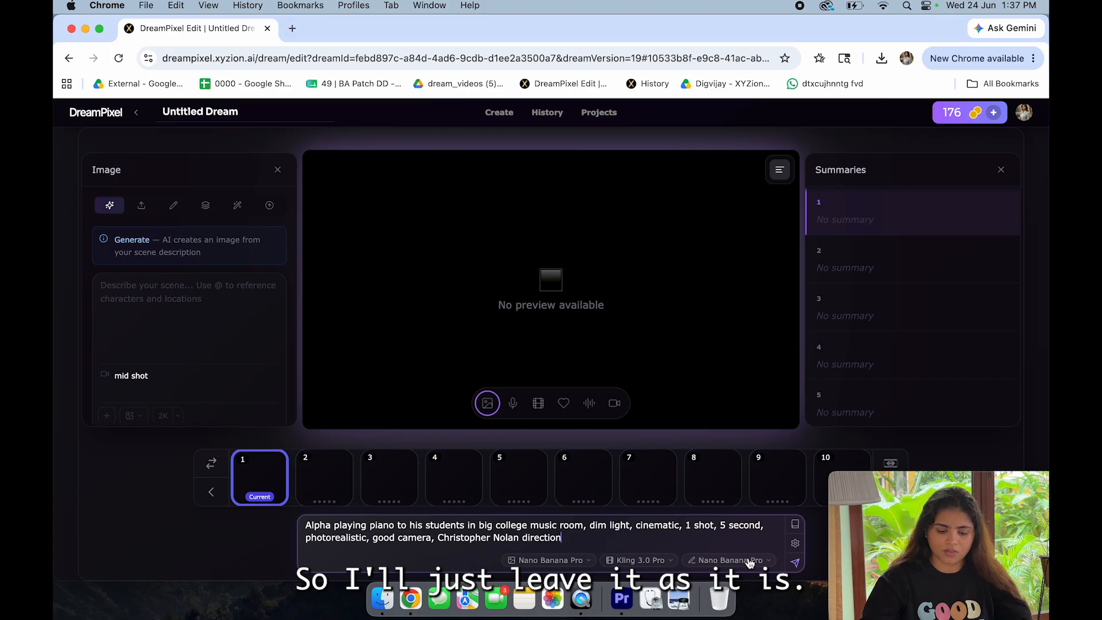
left_click(797, 564)
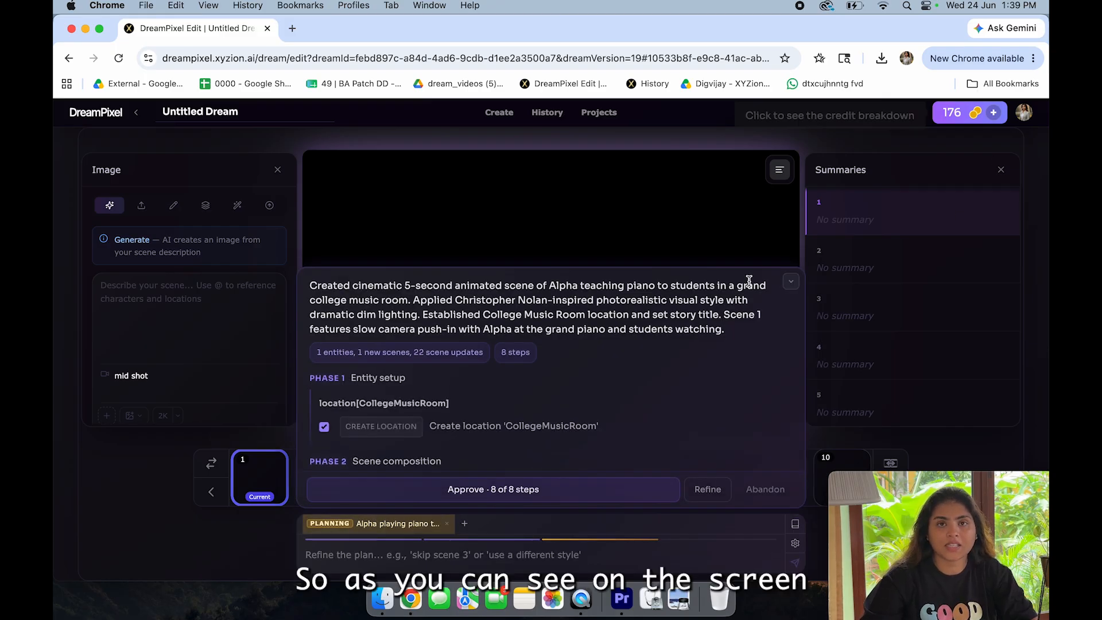
Step: Read the generated plan's summary, including the scene description, visual style, College Music Room location and camera movement
scroll(666, 343, "down", 1)
scroll(662, 340, "up", 1)
left_click_drag(393, 300, 477, 310)
left_click(576, 297)
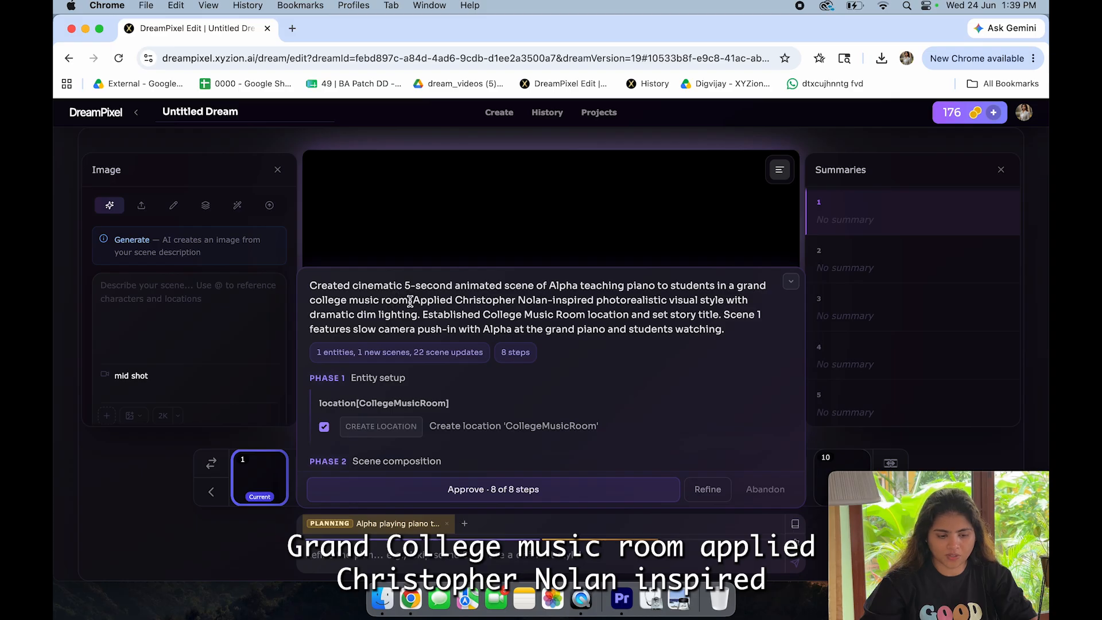
left_click_drag(411, 299, 422, 315)
left_click(458, 321)
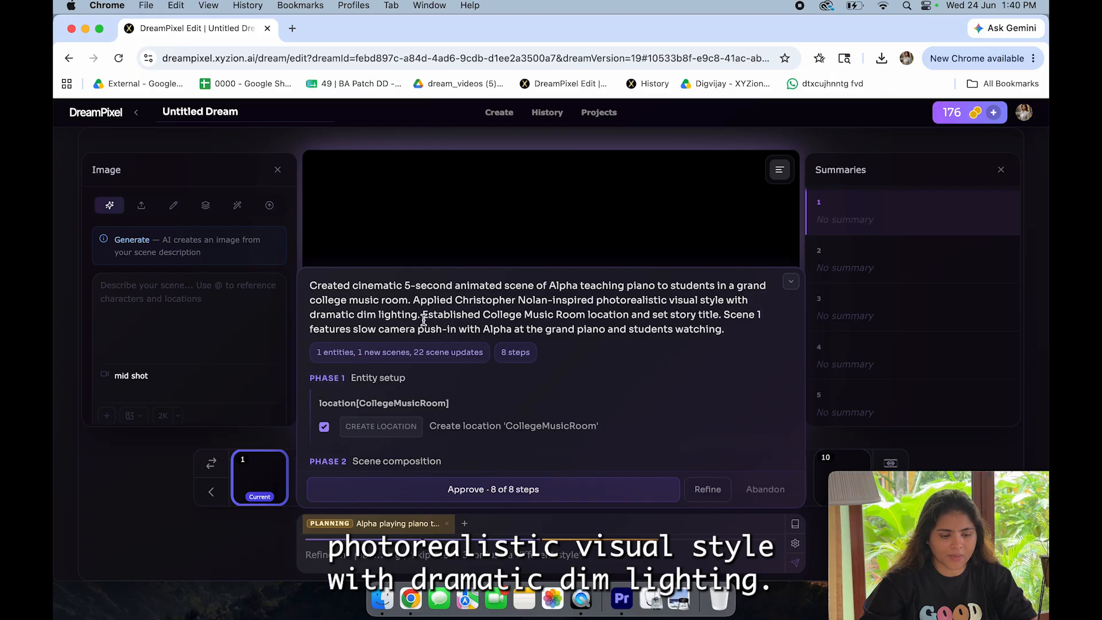
left_click_drag(425, 314, 456, 329)
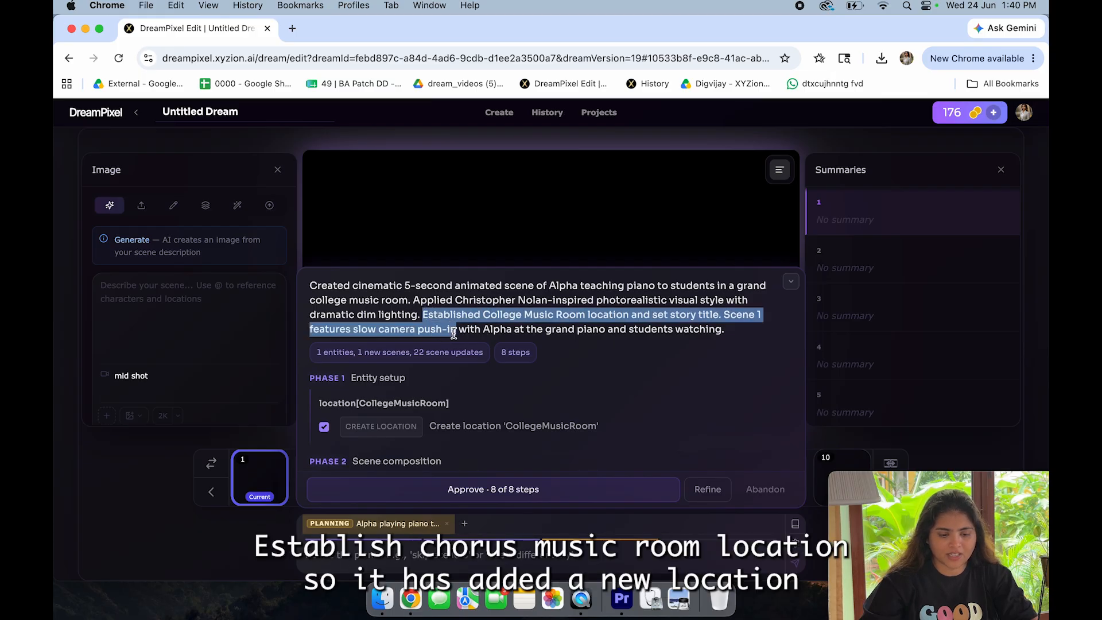
left_click(582, 325)
left_click_drag(631, 315, 488, 315)
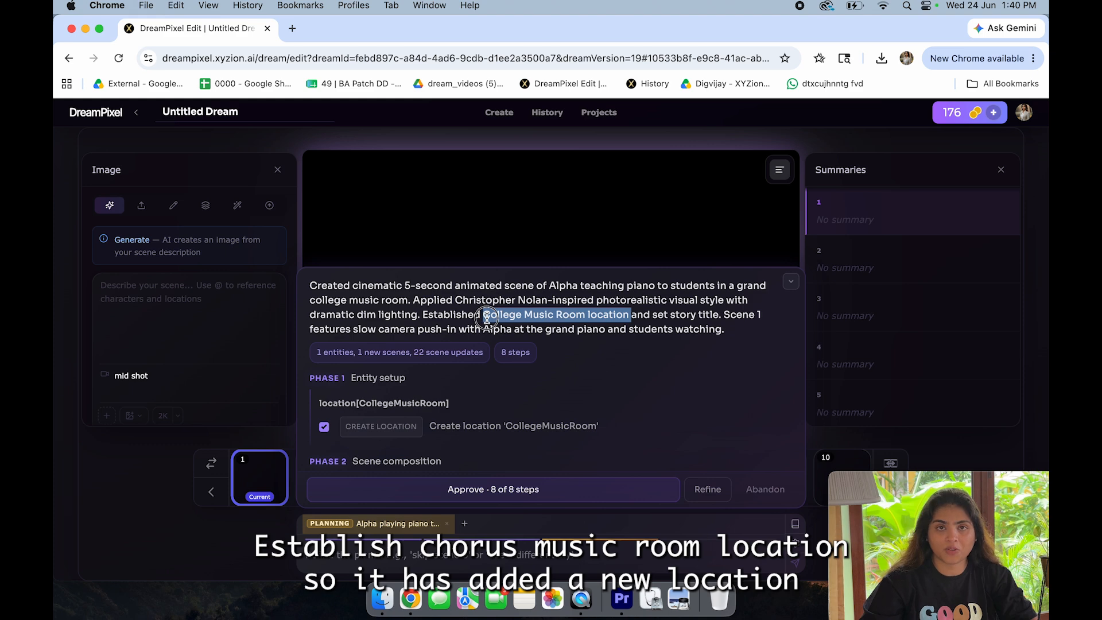
left_click(667, 334)
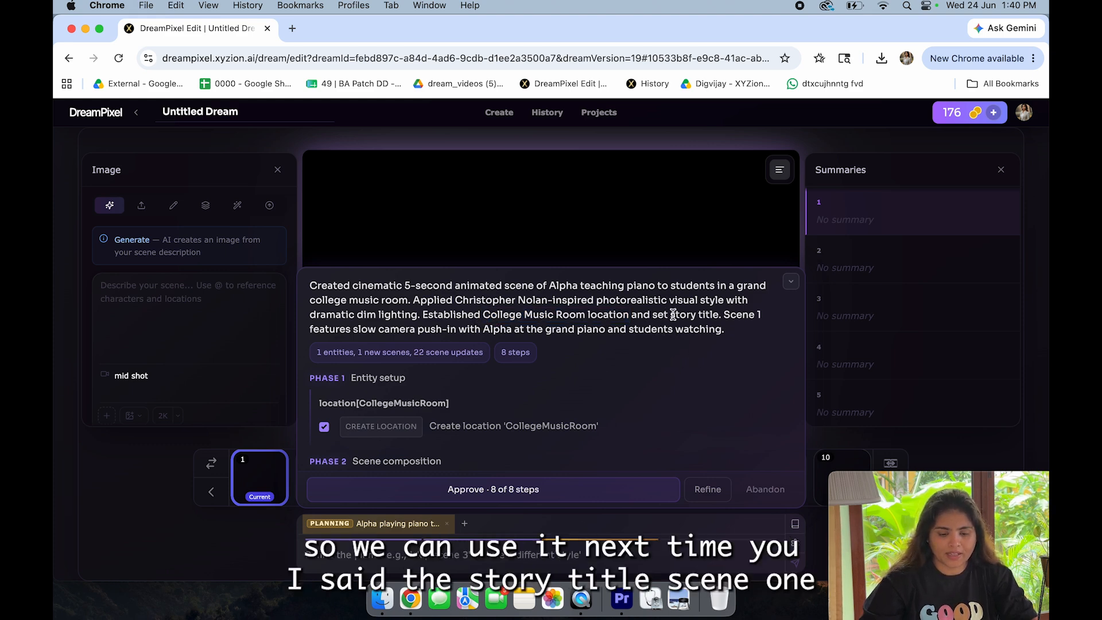
scroll(604, 338, "down", 1)
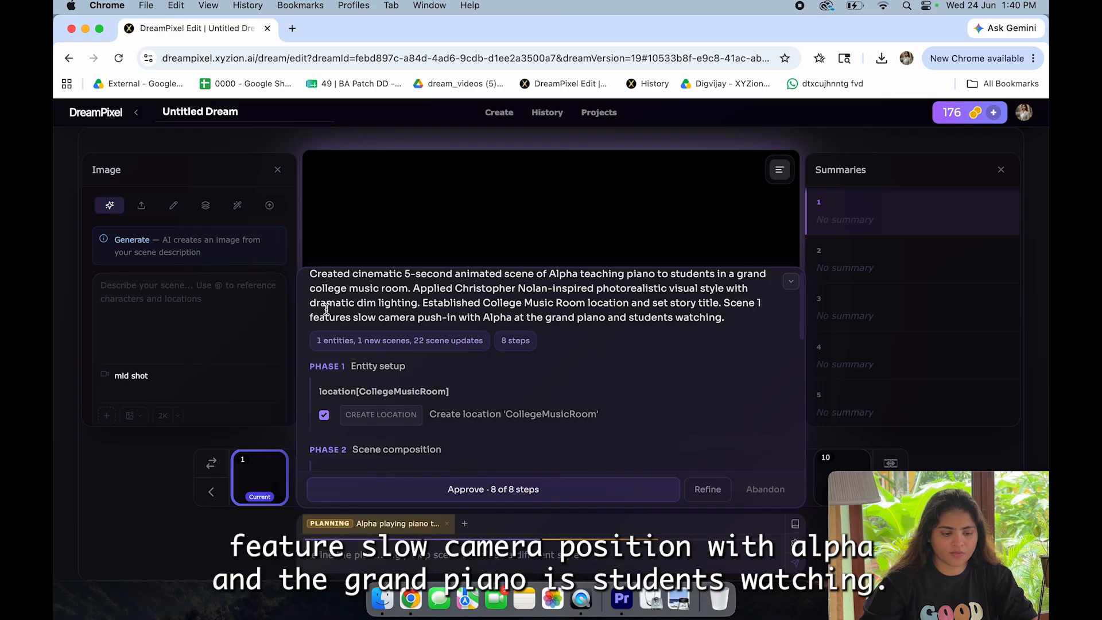
left_click_drag(335, 327, 469, 316)
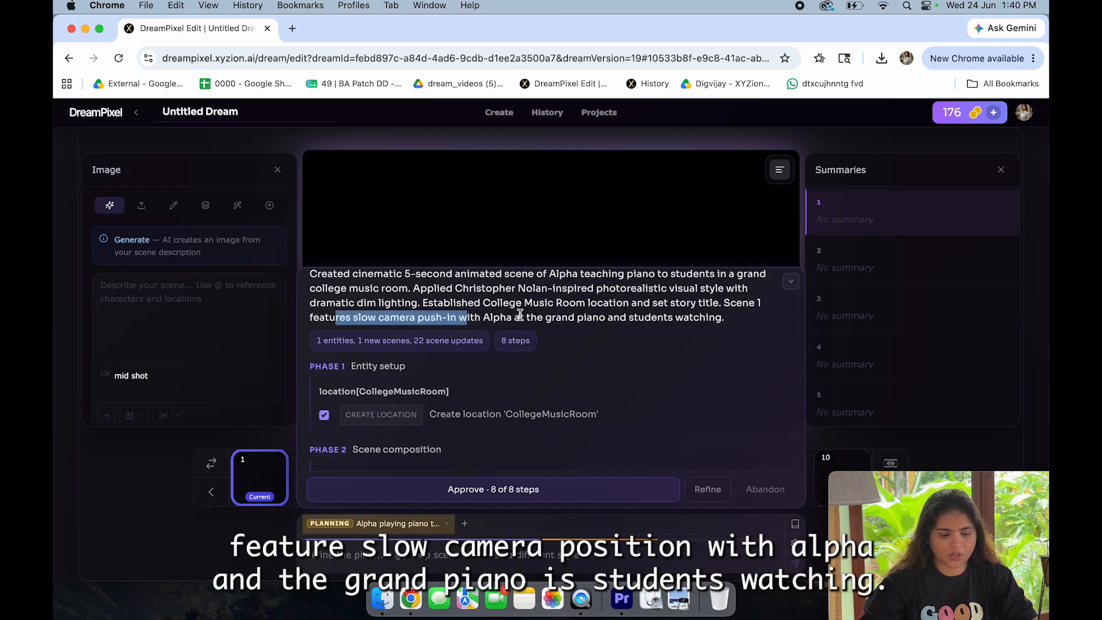
left_click(517, 313)
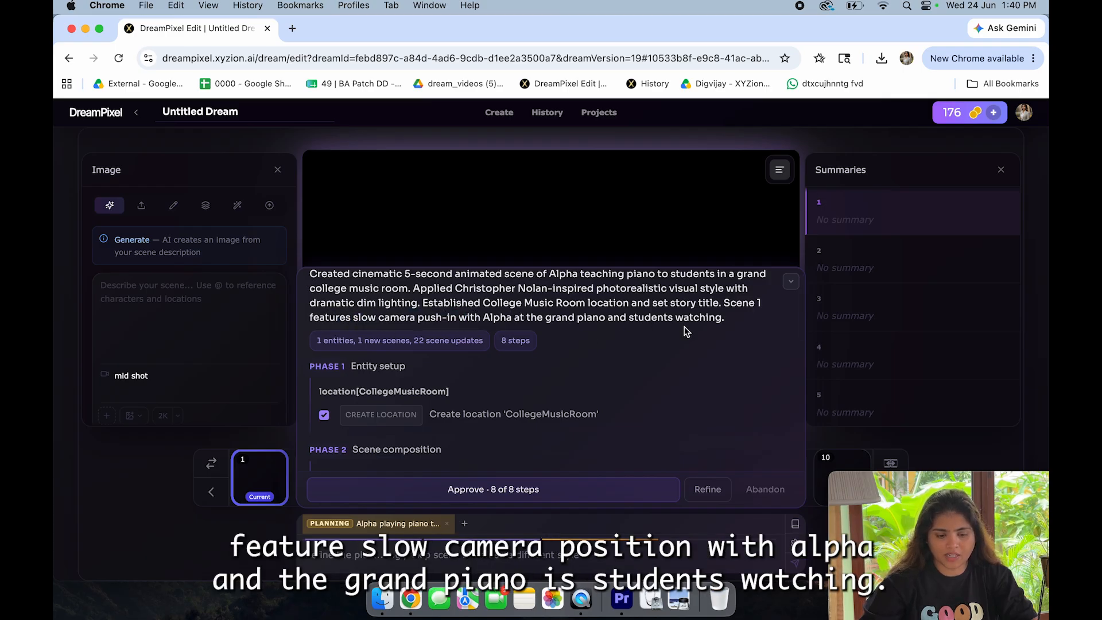
Step: Review the plan's entity setup, scene 1 image prompt, character link, animation prompt and story-level updates
scroll(687, 332, "down", 1)
scroll(686, 332, "down", 2)
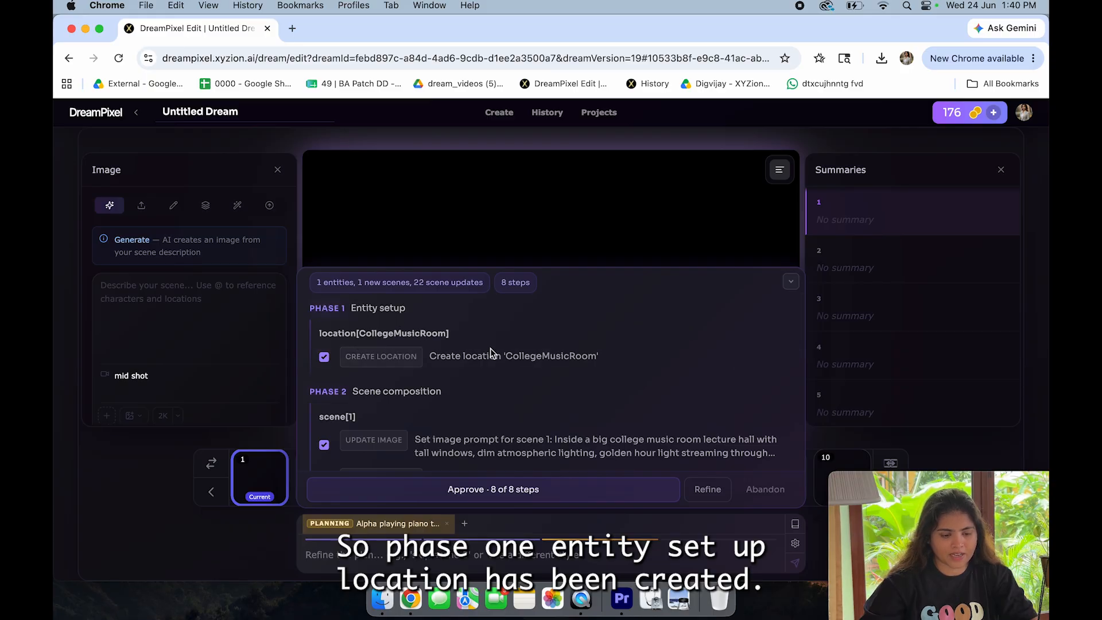
scroll(491, 365, "down", 2)
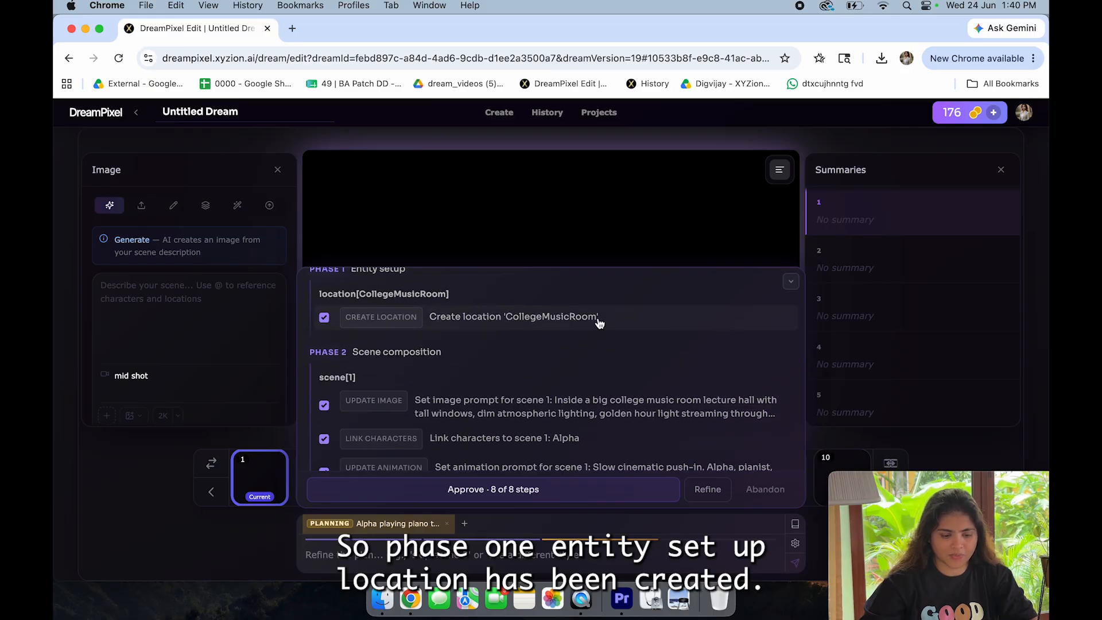
scroll(494, 449, "down", 4)
left_click(417, 314)
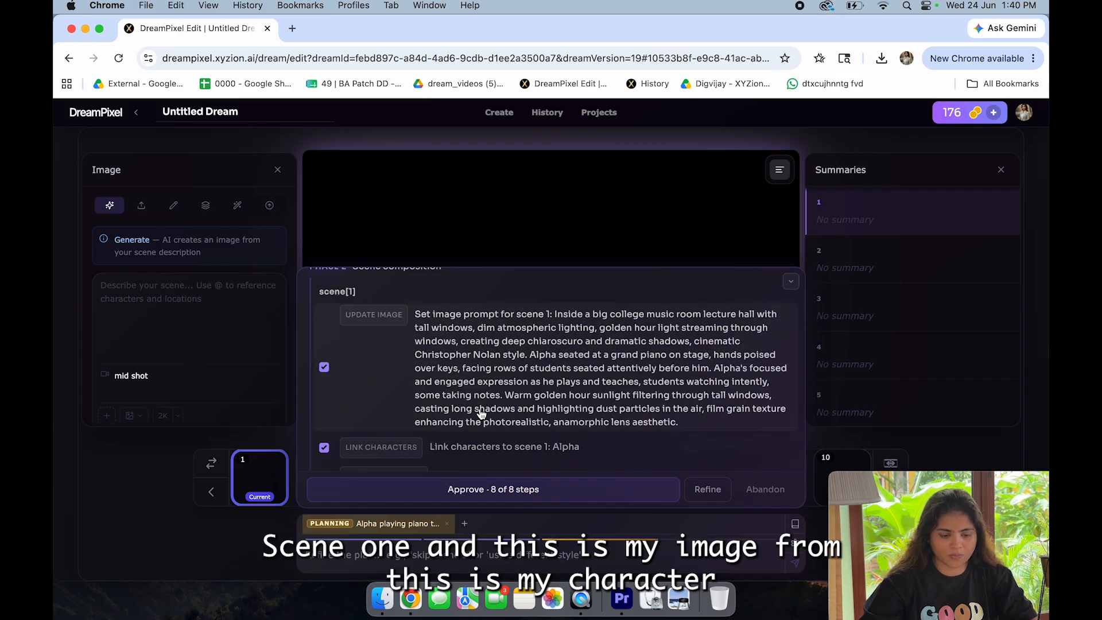
scroll(484, 425, "down", 2)
scroll(497, 419, "down", 2)
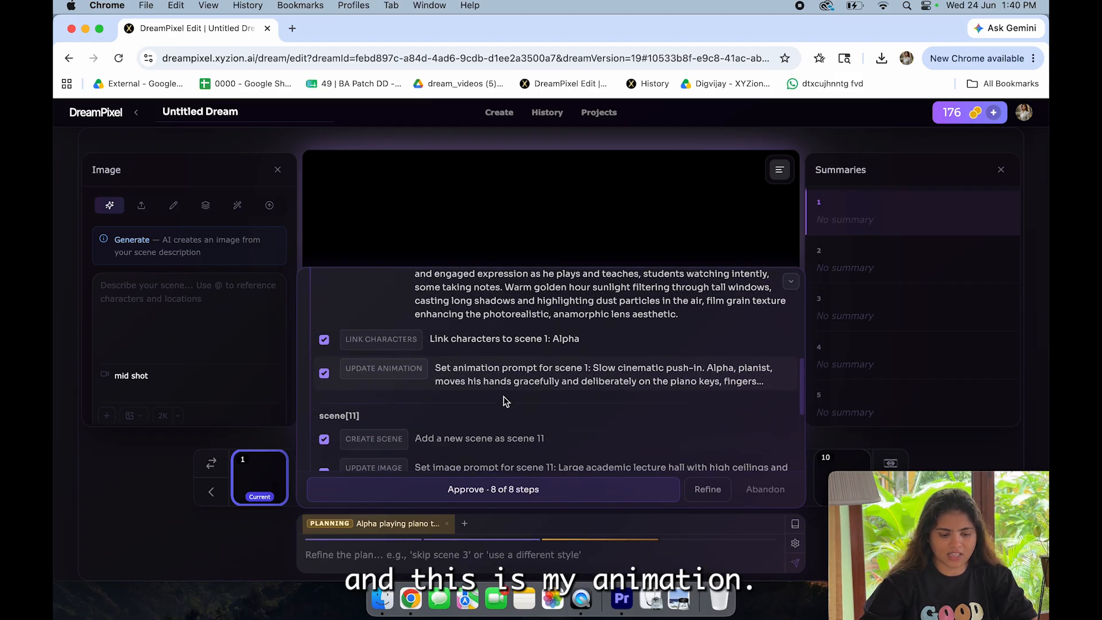
scroll(499, 414, "down", 5)
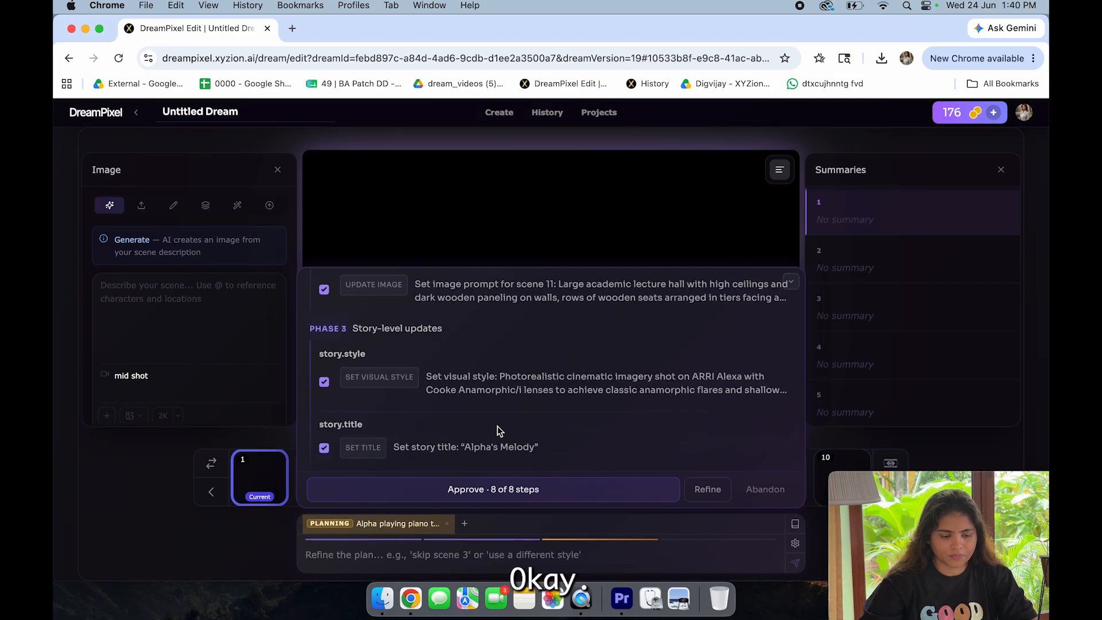
Step: Expand the scene 11 image prompt and exclude both that prompt and the creation of scene 11 from the plan
scroll(498, 427, "up", 3)
scroll(497, 426, "up", 1)
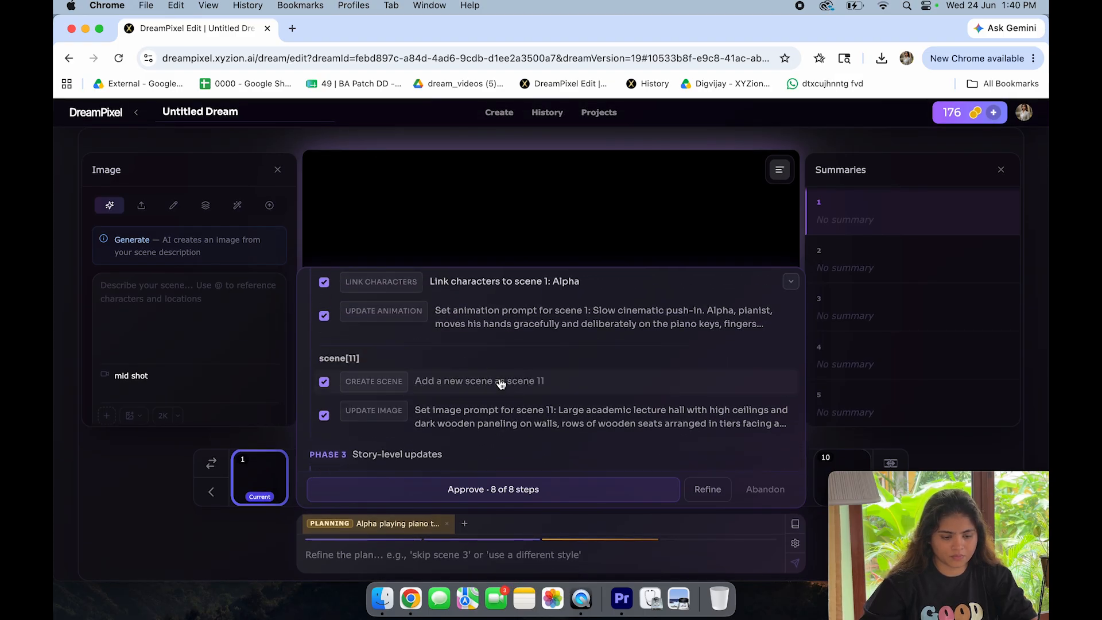
left_click(492, 423)
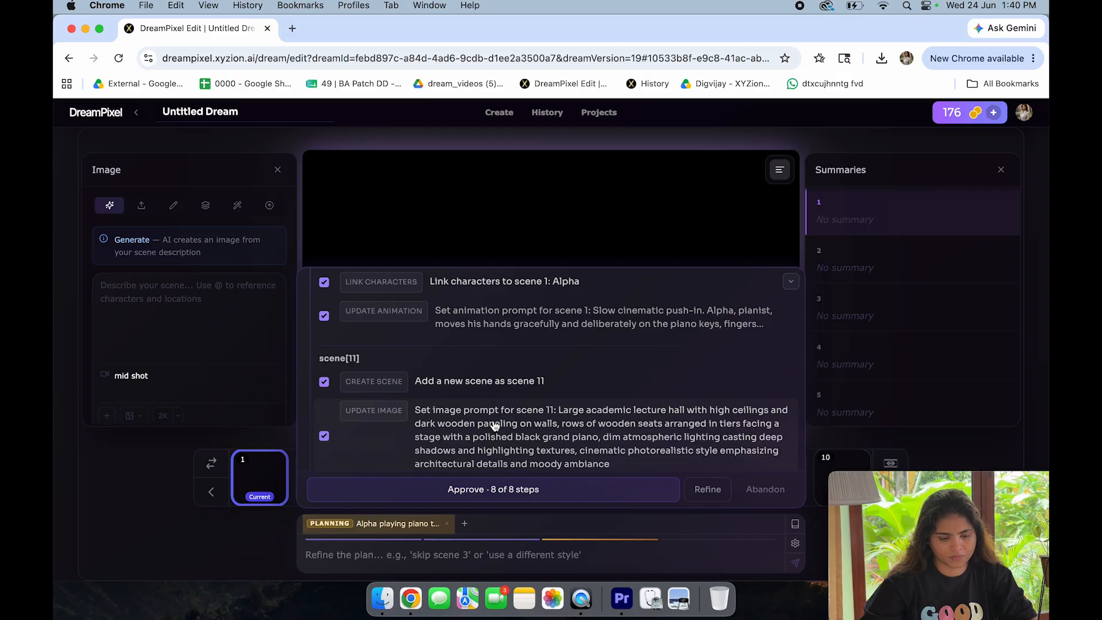
scroll(492, 433, "down", 2)
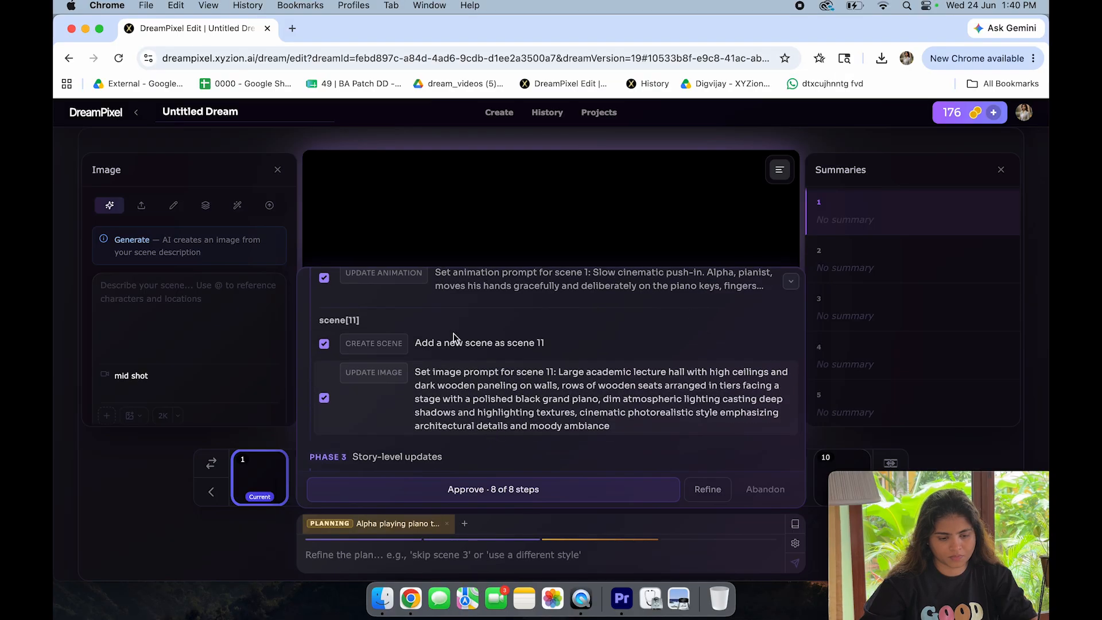
left_click(323, 402)
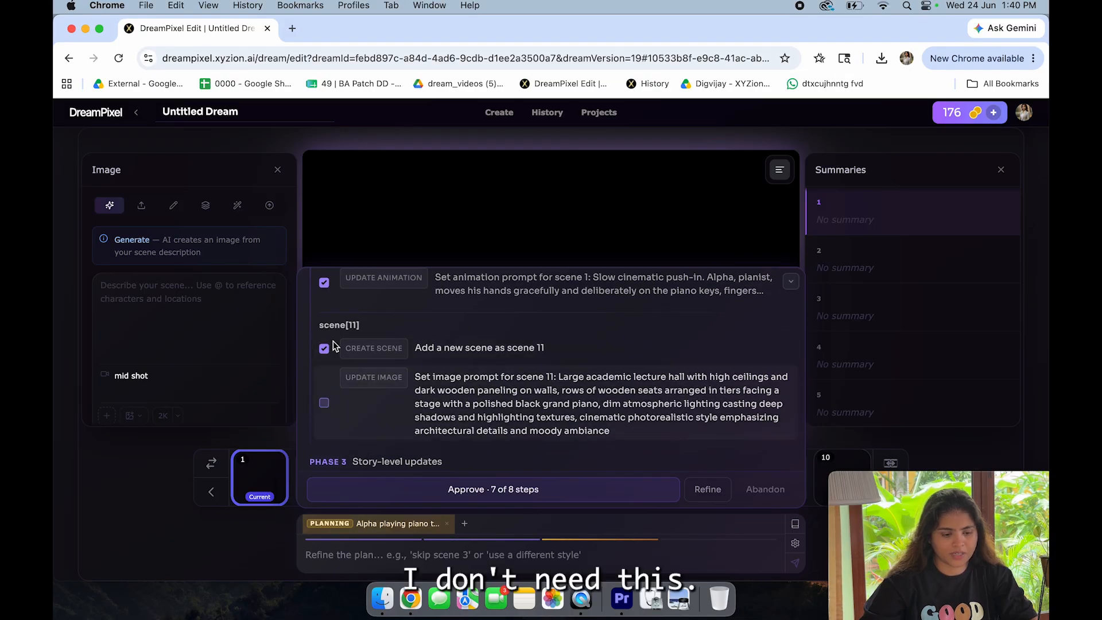
left_click(324, 348)
Step: Check the remaining scene and story-level updates, and approve the plan with 6 of 8 steps
scroll(352, 373, "down", 2)
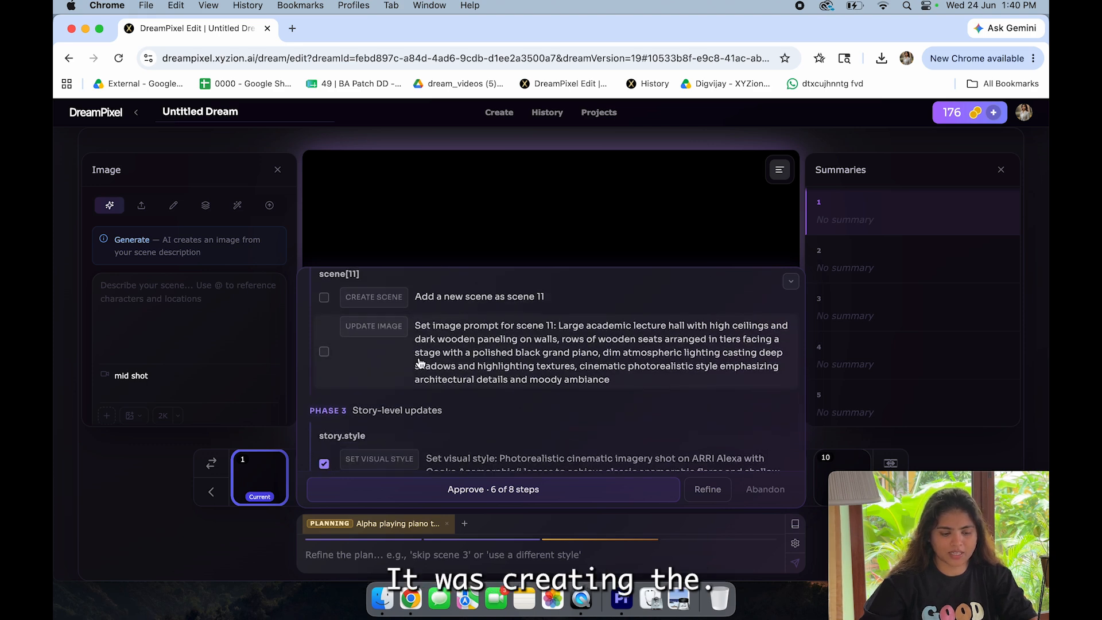
scroll(419, 365, "down", 1)
scroll(418, 364, "up", 3)
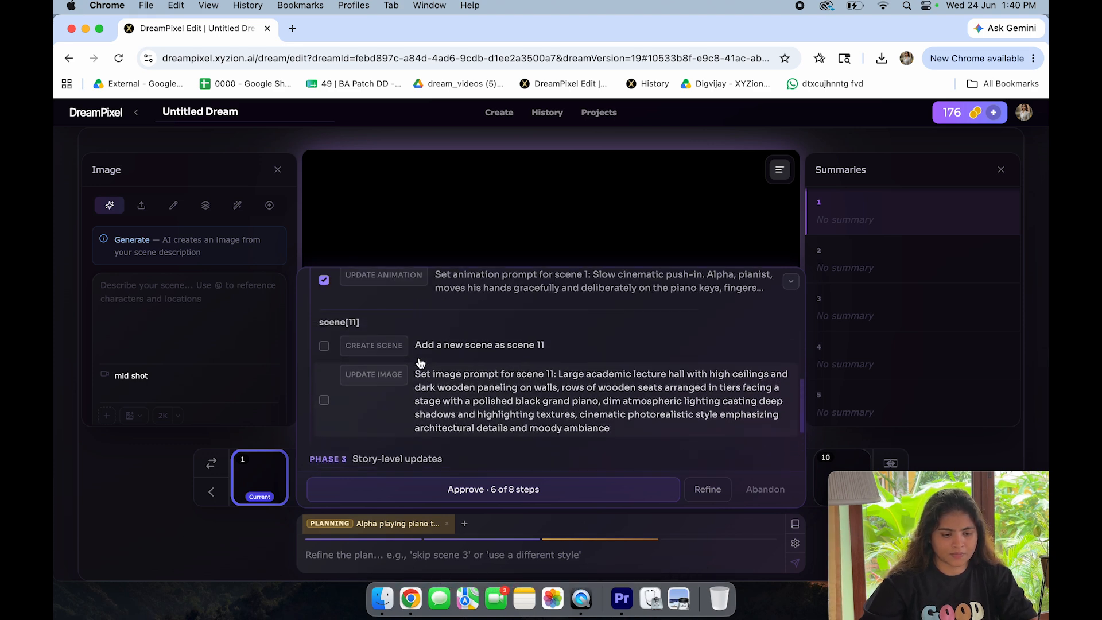
scroll(419, 424, "down", 2)
scroll(420, 425, "down", 3)
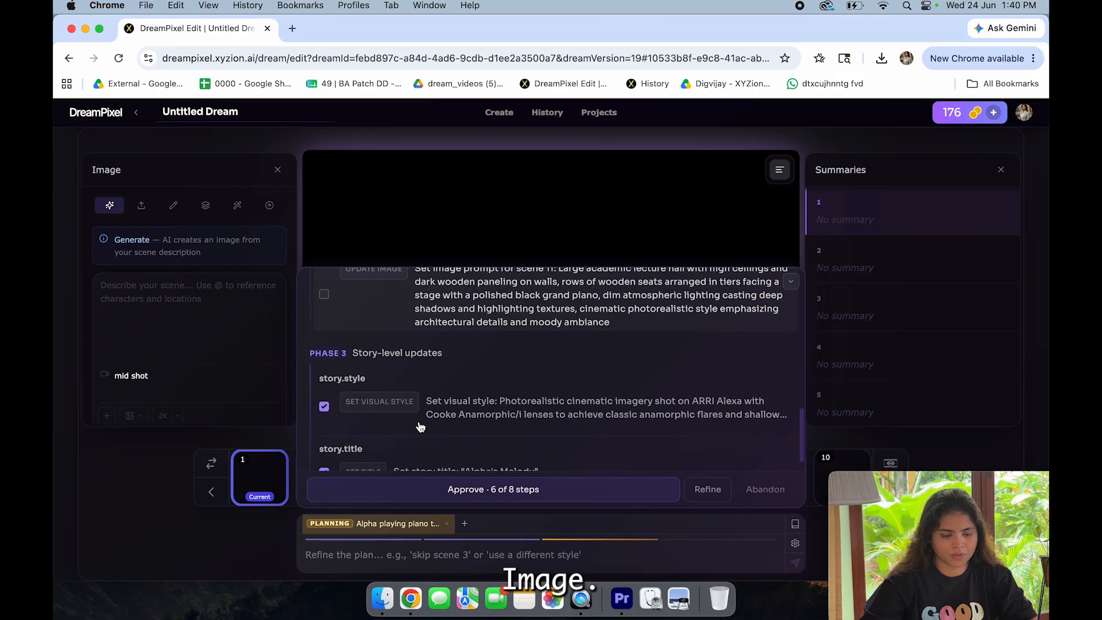
scroll(471, 424, "down", 2)
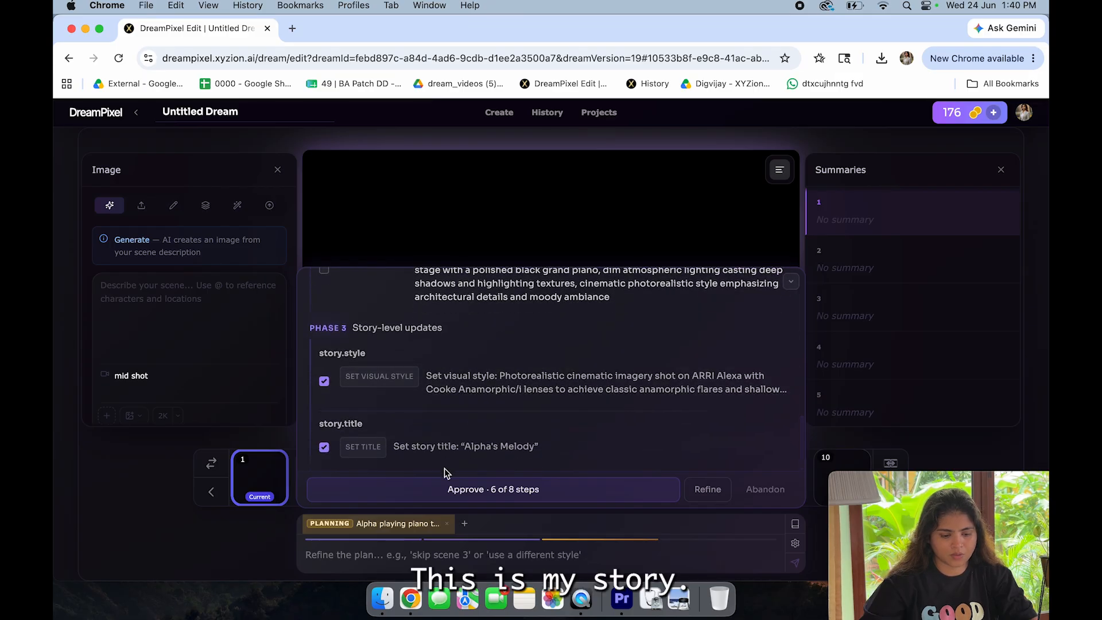
scroll(439, 422, "up", 3)
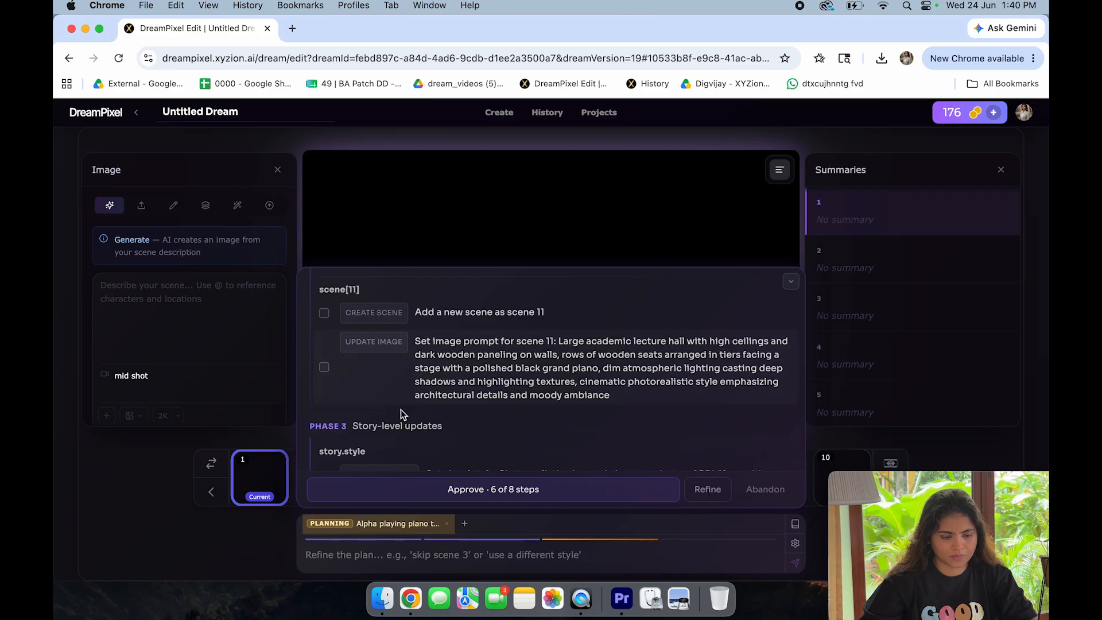
scroll(401, 408, "up", 5)
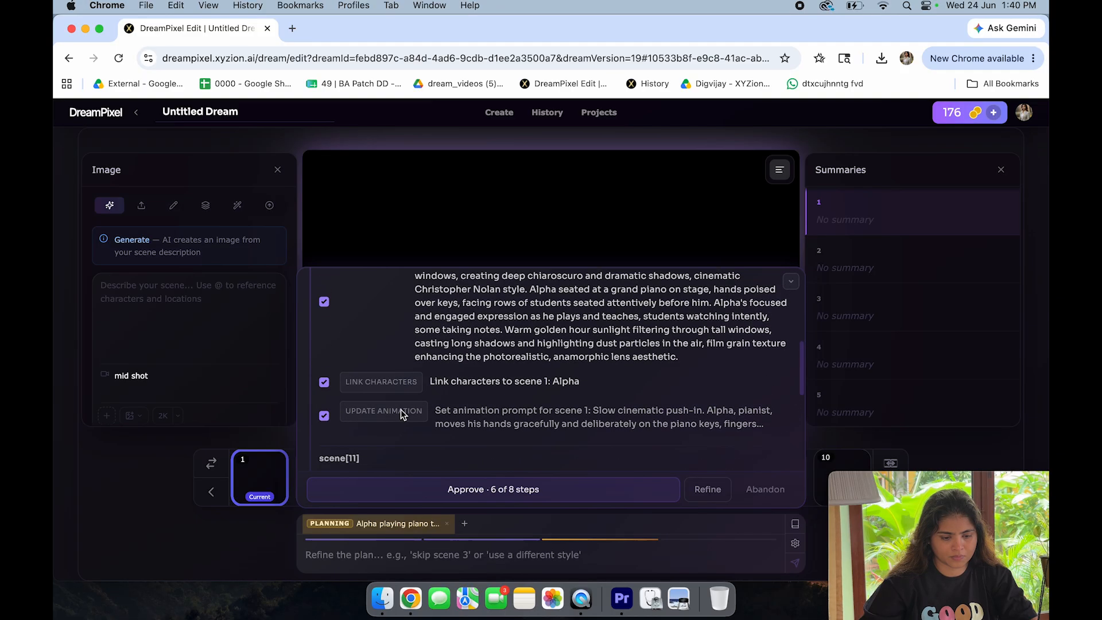
scroll(401, 409, "down", 3)
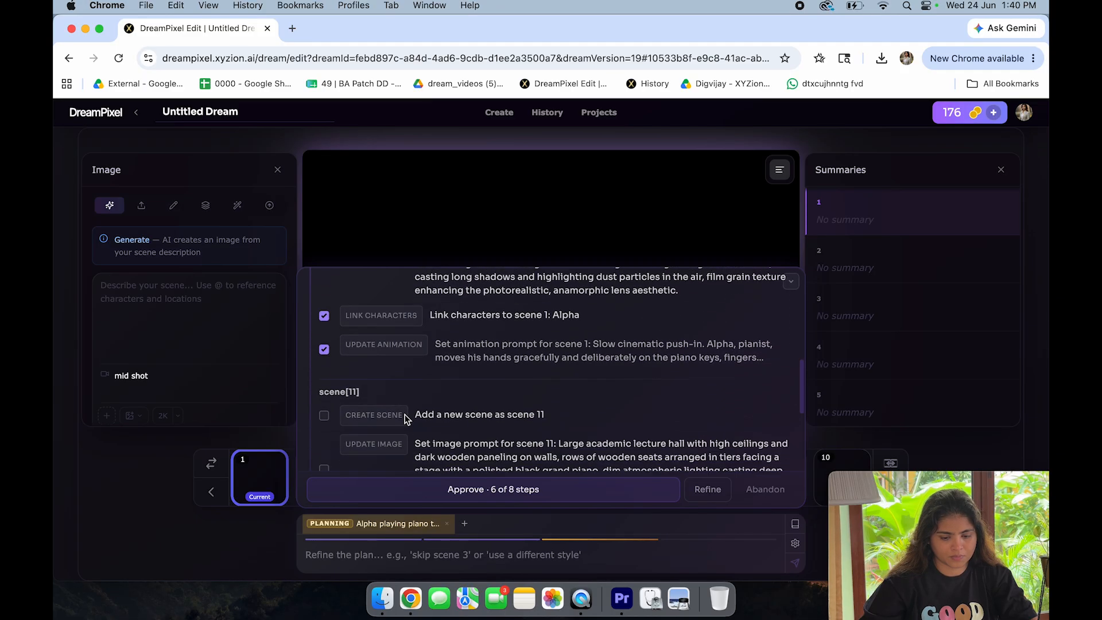
left_click(467, 489)
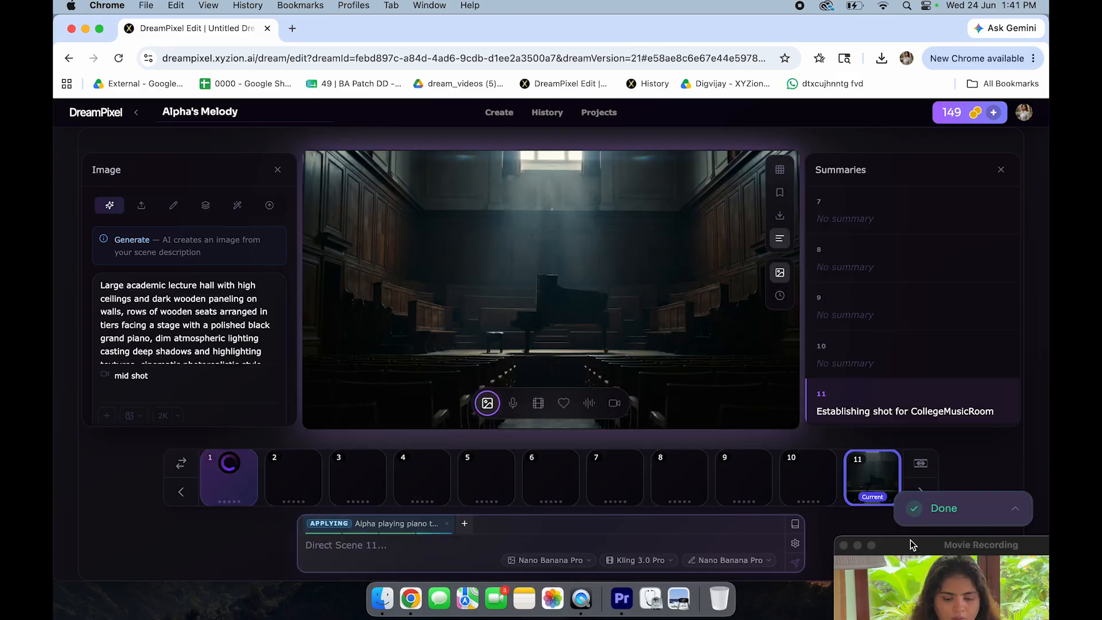
left_click_drag(910, 543, 905, 412)
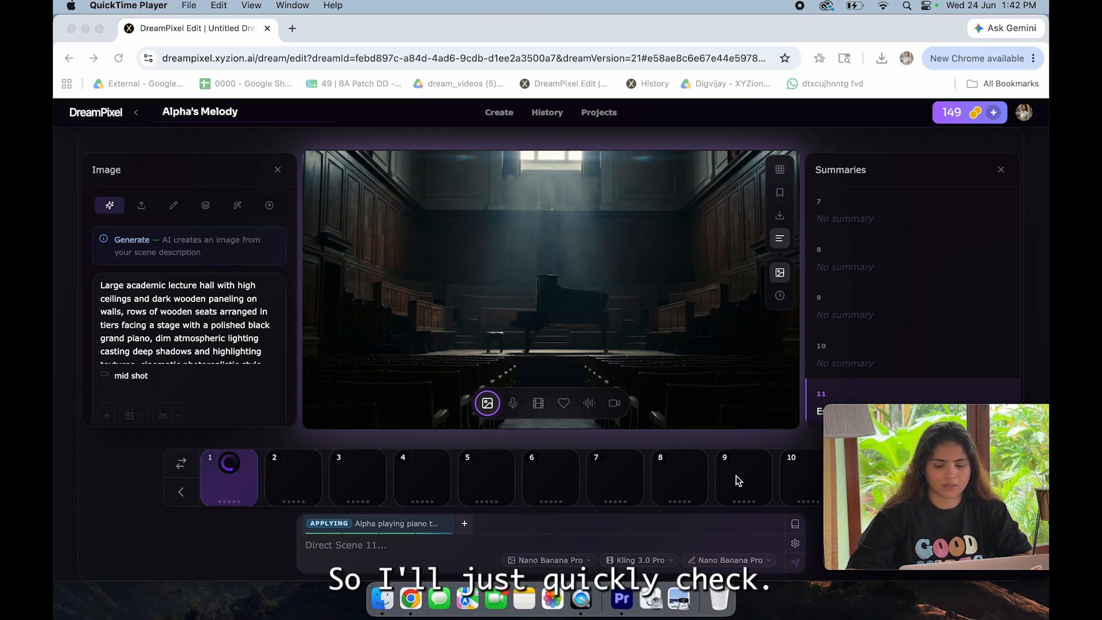
Step: Open the CollegeMusicRoom entry in the dream's locations and read its setting description
left_click(795, 525)
left_click(795, 524)
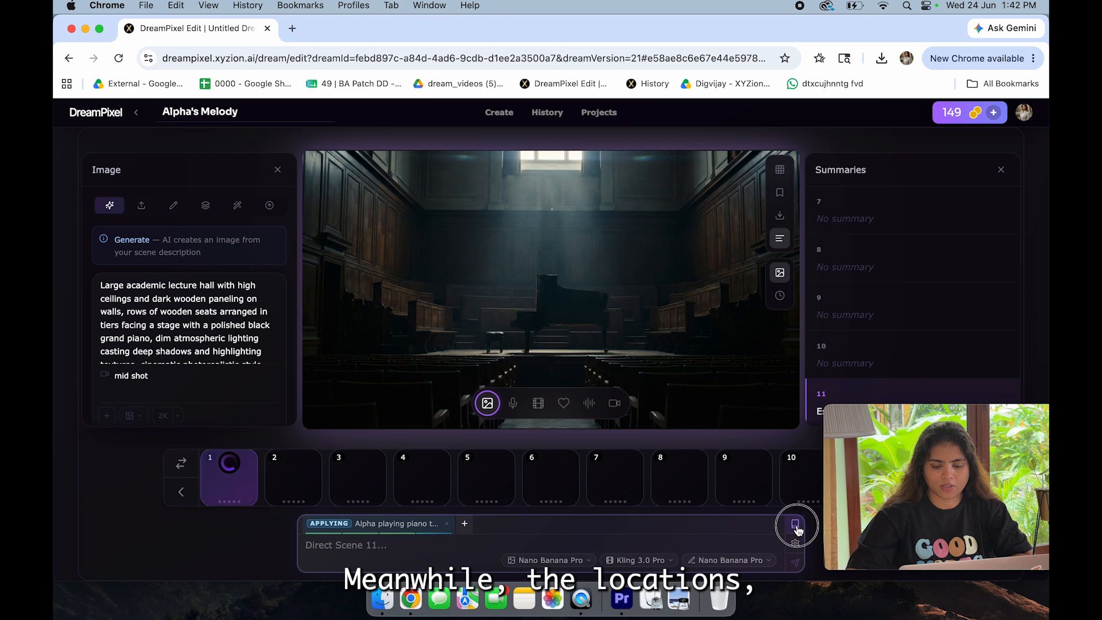
left_click(663, 328)
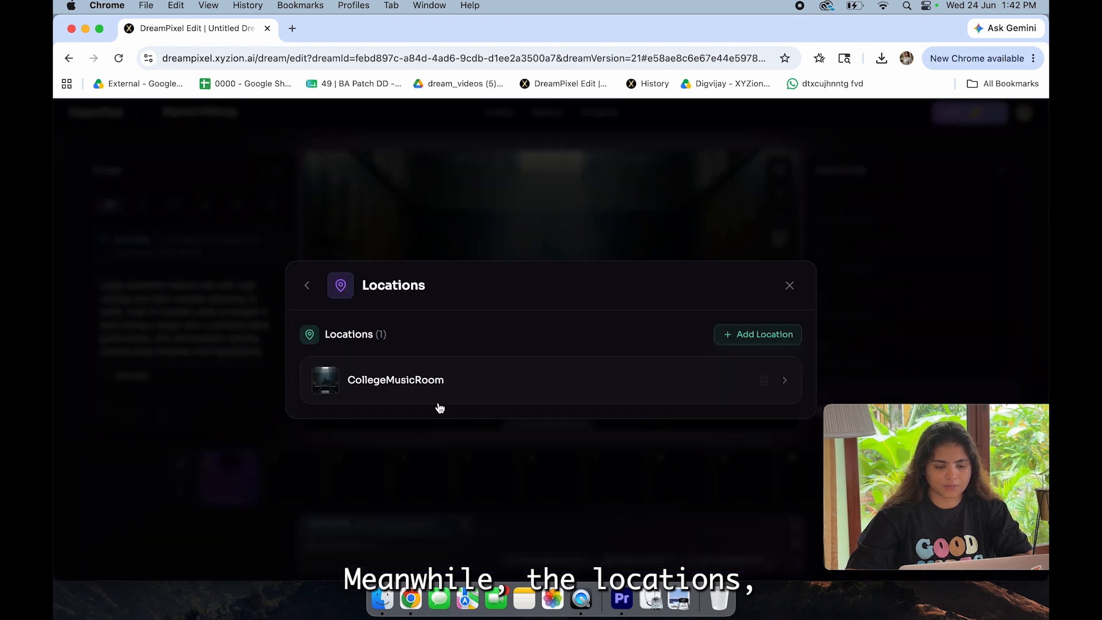
left_click(445, 381)
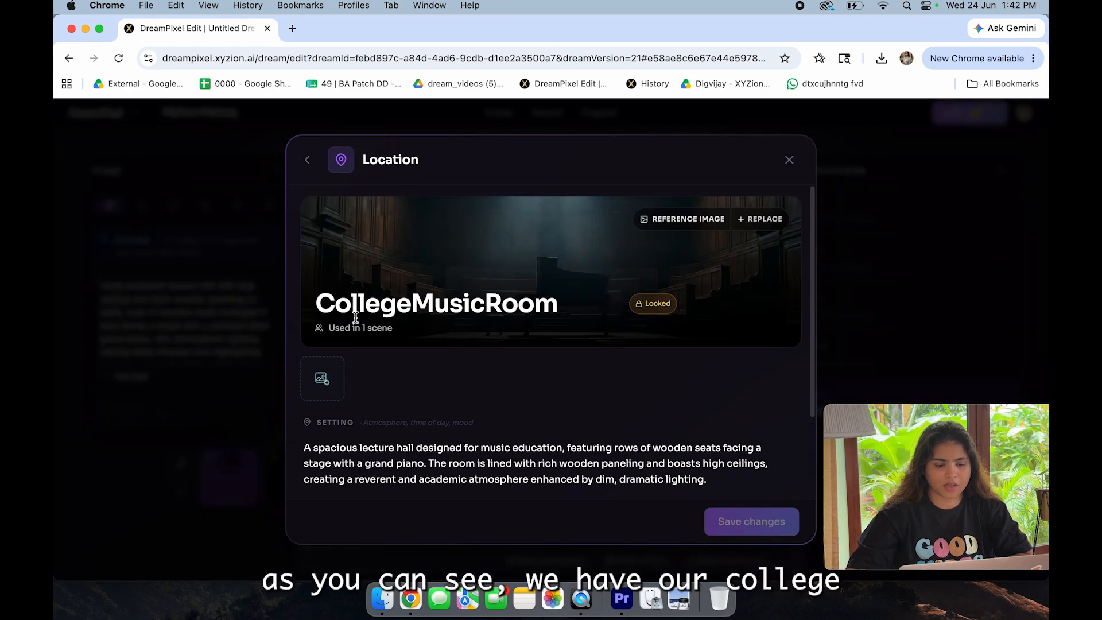
scroll(561, 366, "down", 2)
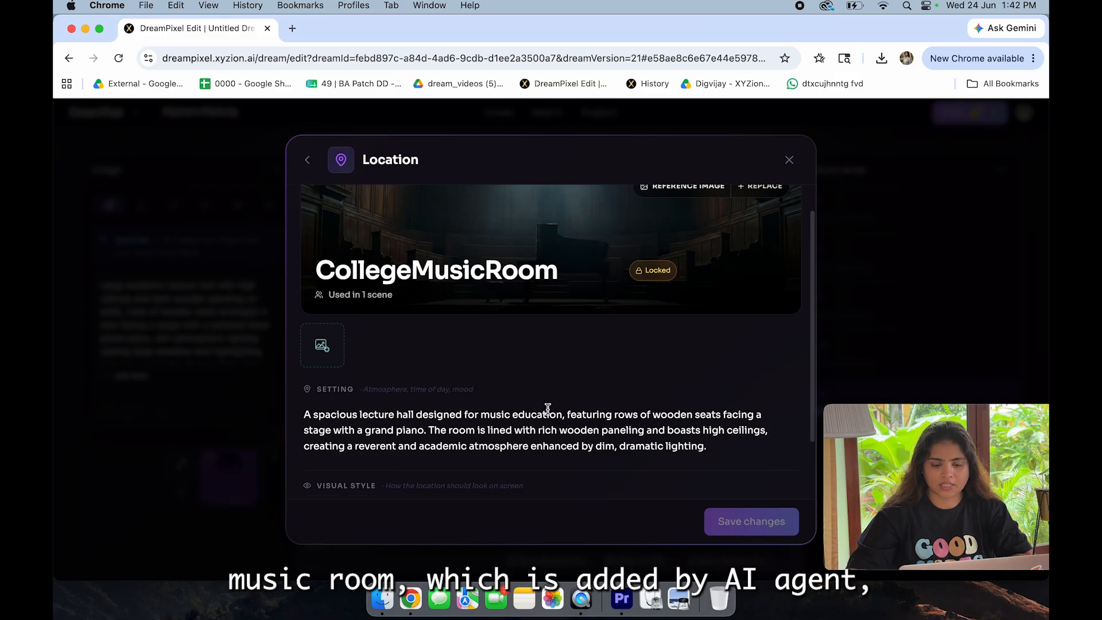
Step: Read the CollegeMusicRoom location's setting and visual style descriptions, and close the location details
scroll(547, 408, "down", 2)
scroll(548, 410, "down", 2)
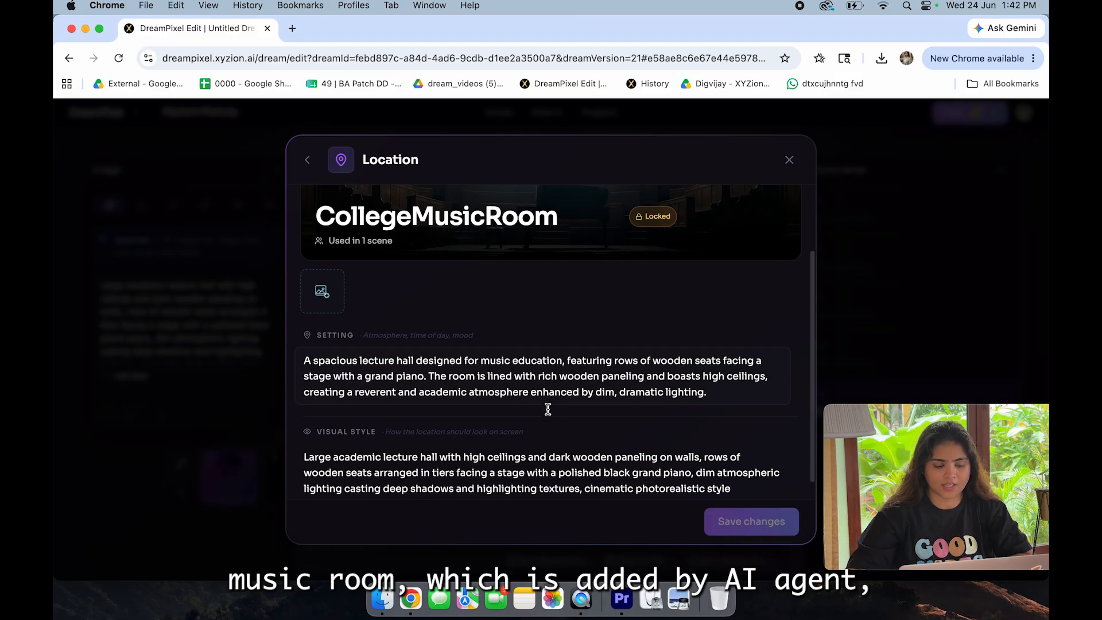
scroll(546, 418, "up", 6)
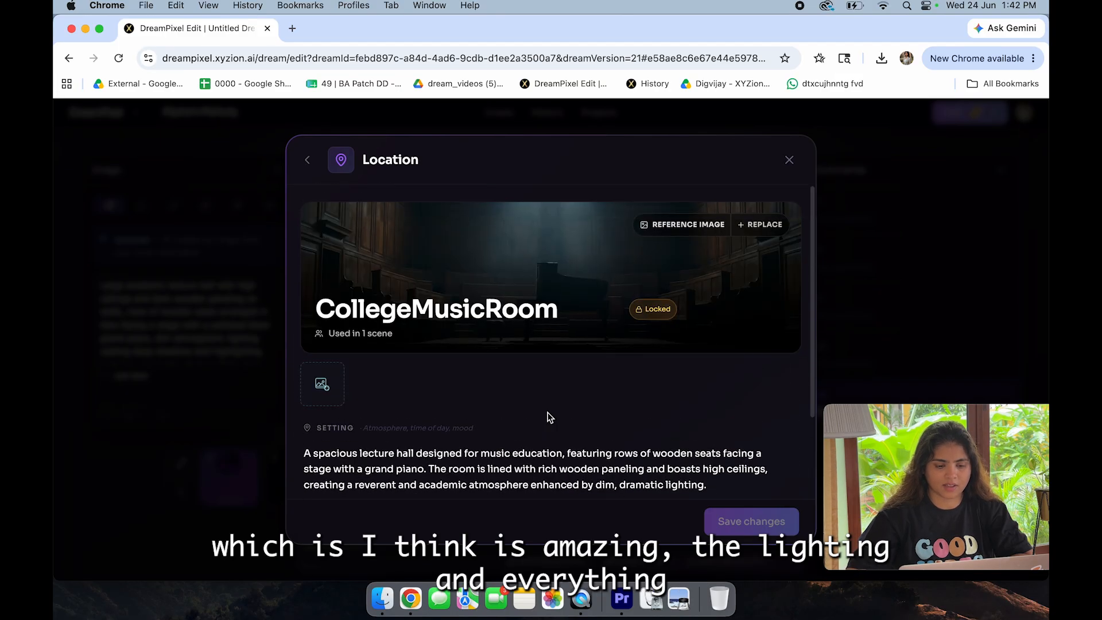
left_click(788, 164)
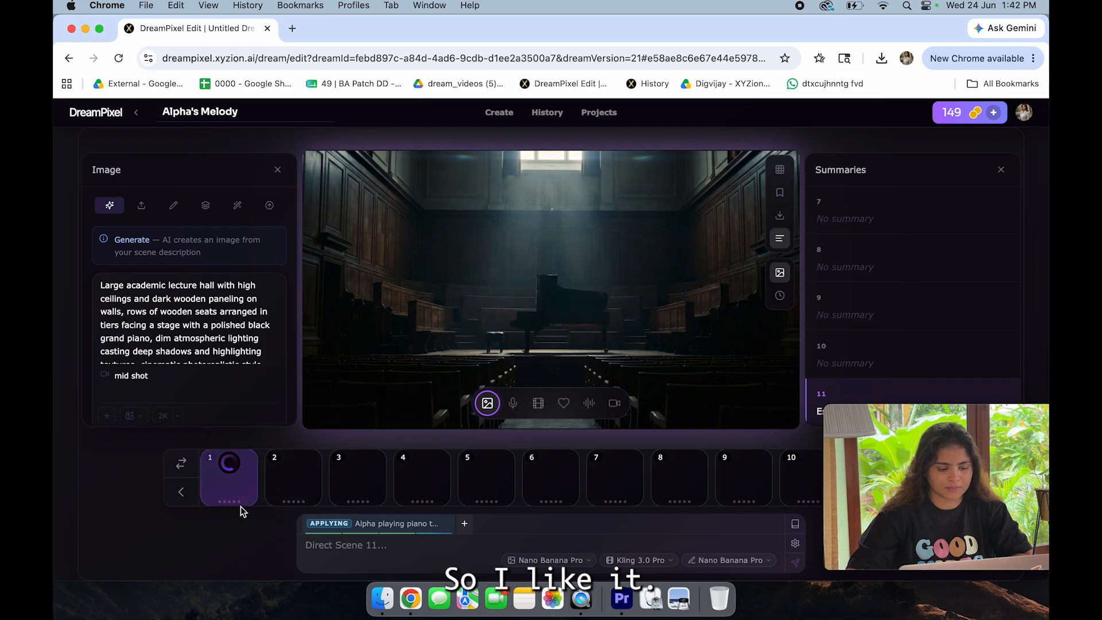
Step: Open scene 1 and read its image prompt and camera framing description
left_click(231, 488)
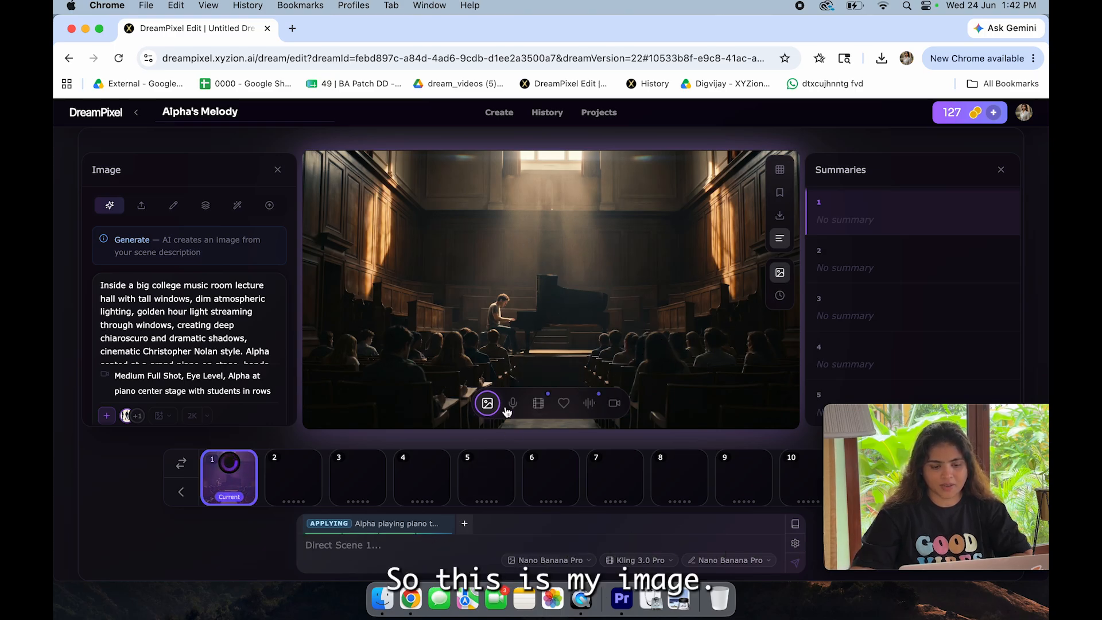
scroll(182, 322, "down", 1)
scroll(181, 323, "down", 5)
scroll(181, 322, "up", 4)
scroll(181, 322, "up", 2)
scroll(190, 337, "down", 2)
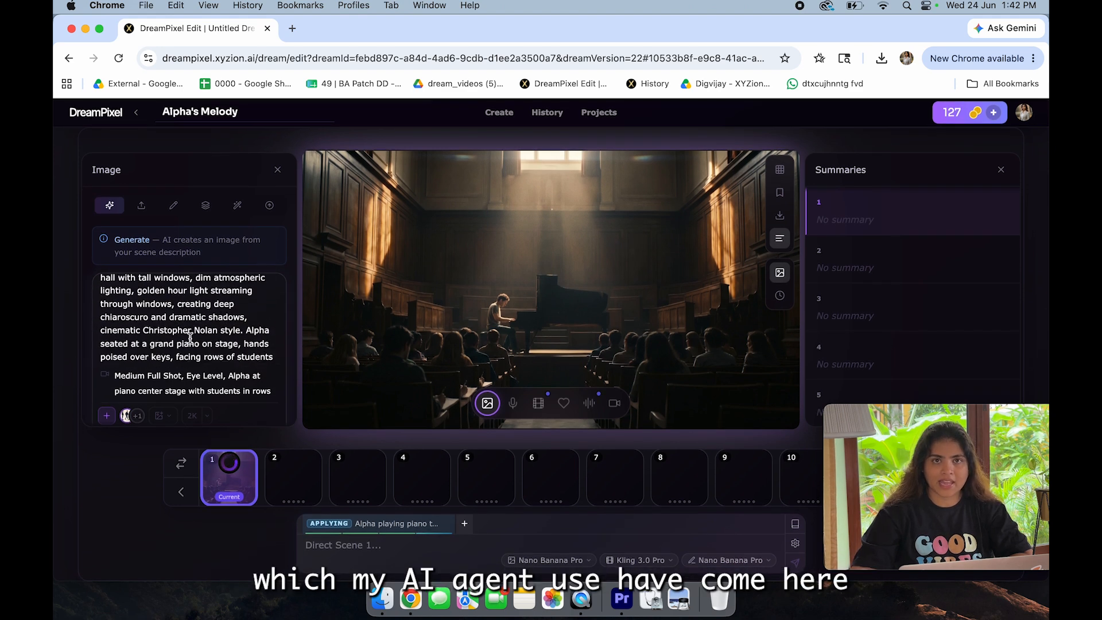
scroll(190, 338, "down", 4)
left_click_drag(130, 380, 242, 393)
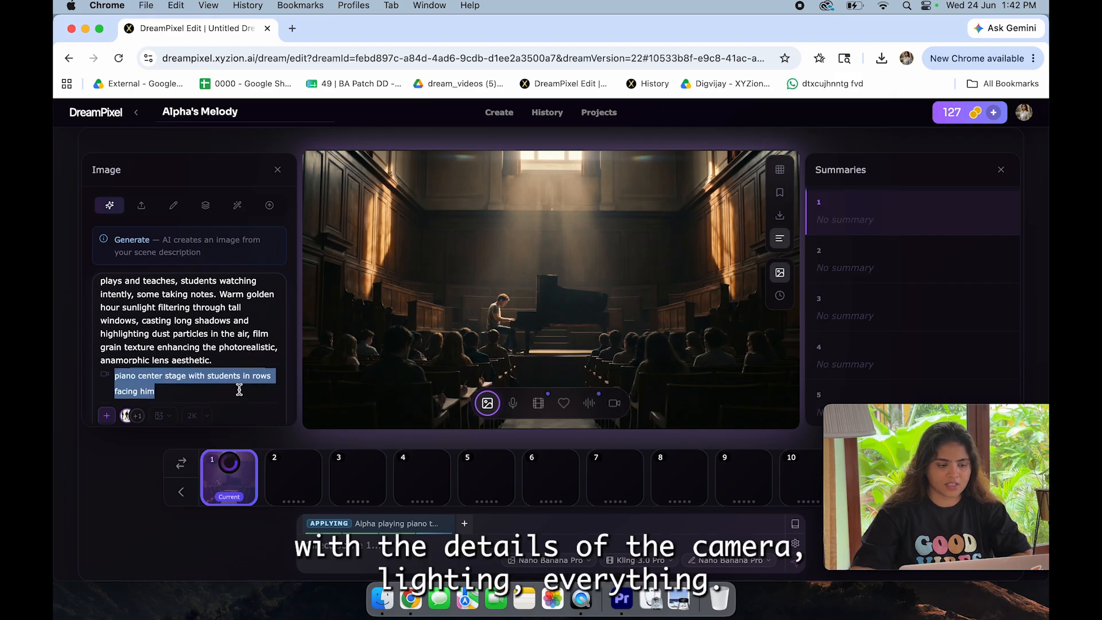
Step: Check the end of scene 1's image prompt, its selected character and location references, and the image model with its credit cost
scroll(239, 389, "up", 1)
left_click(226, 305)
scroll(226, 358, "down", 1)
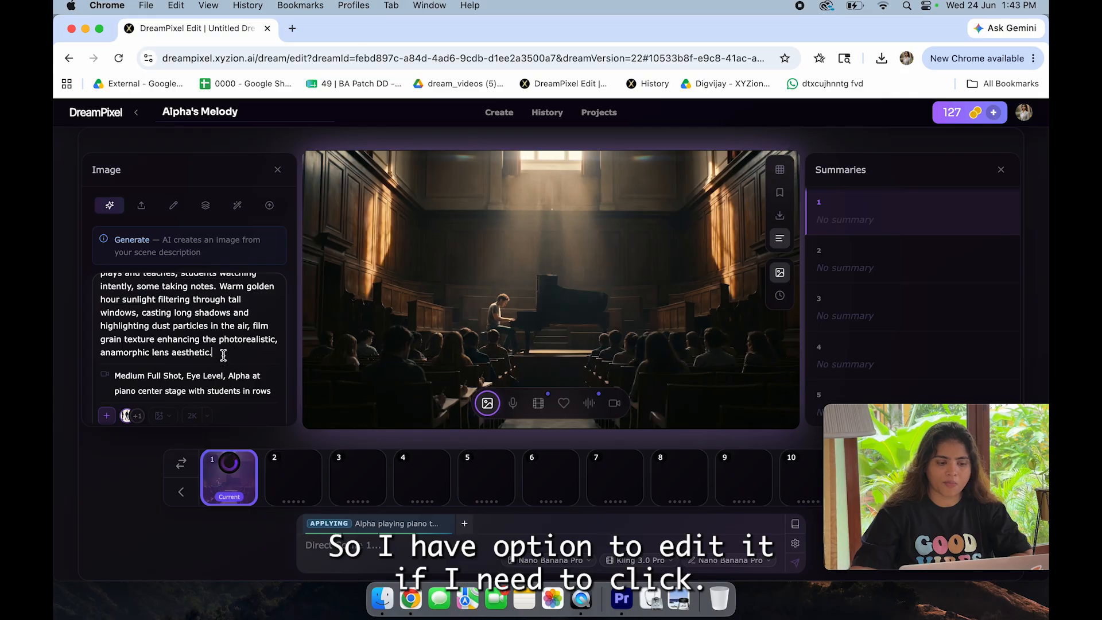
scroll(224, 356, "down", 2)
scroll(223, 355, "down", 1)
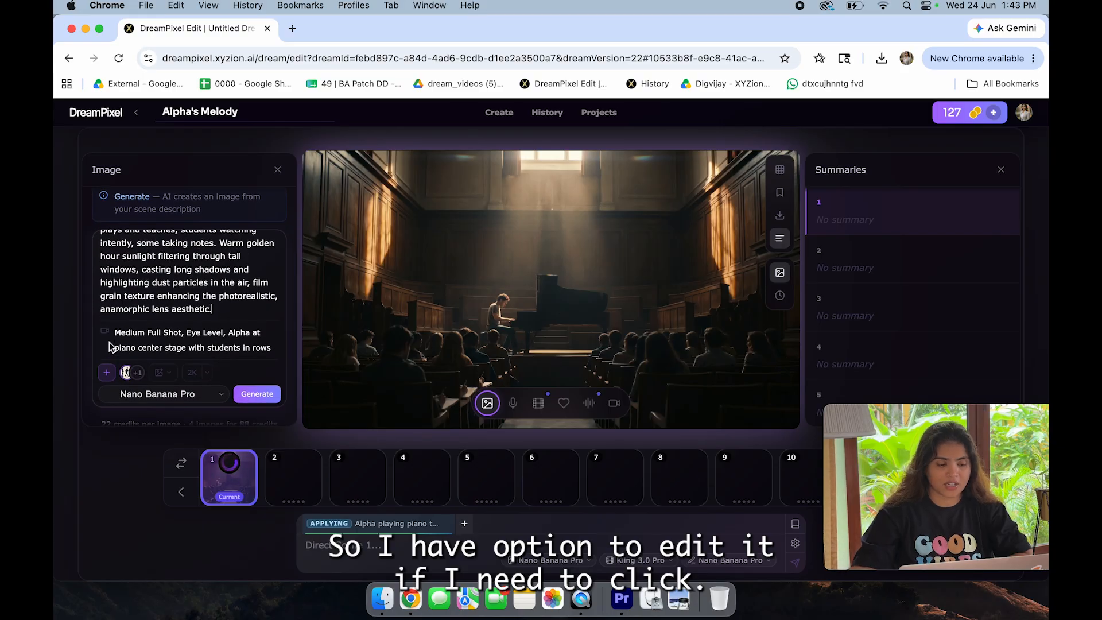
left_click(107, 374)
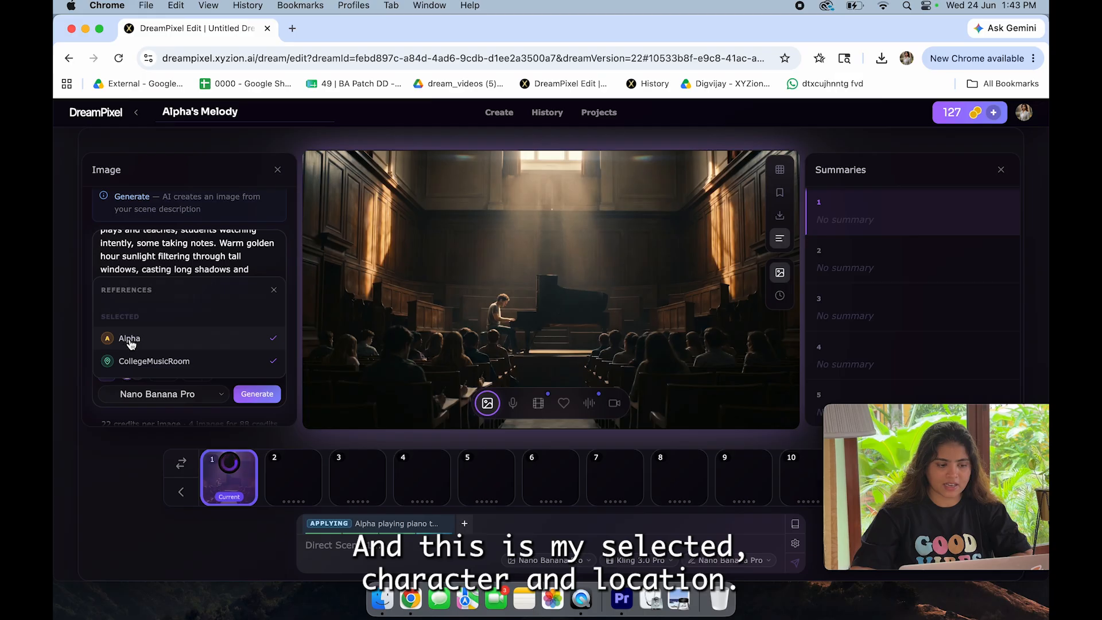
left_click(200, 383)
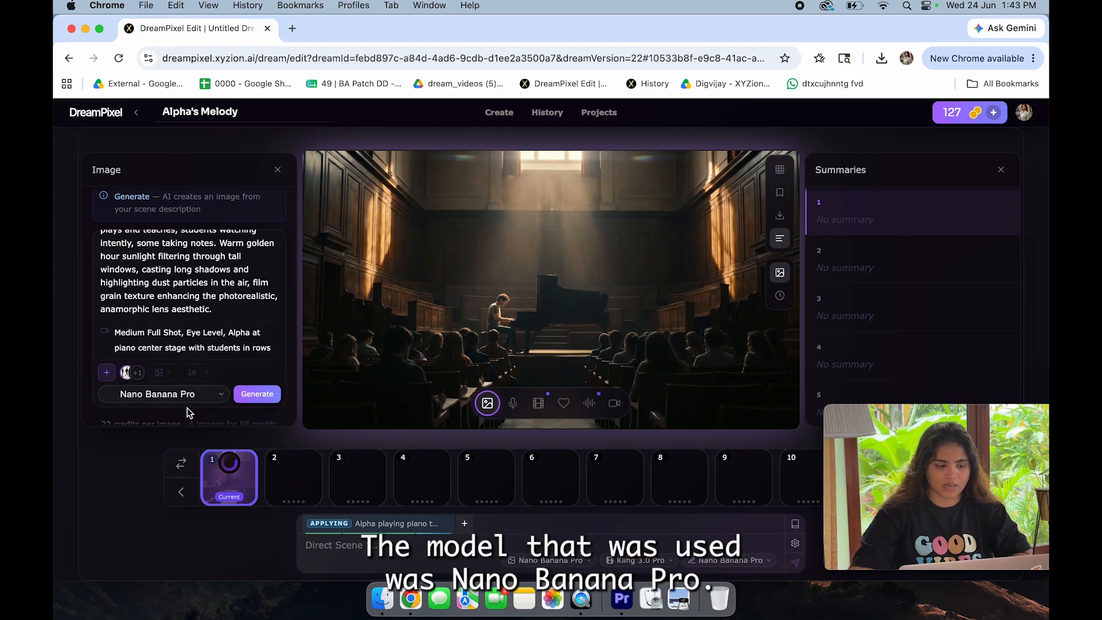
scroll(189, 412, "down", 1)
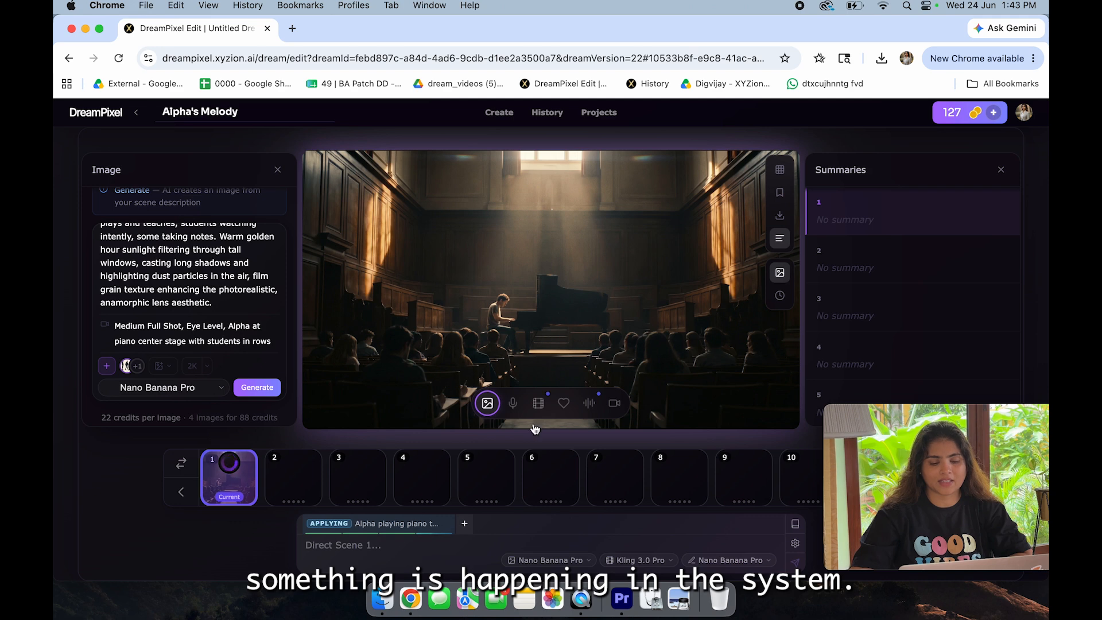
Step: View scene 1's animation settings and the plan's progress, and play the generated clip
left_click(538, 404)
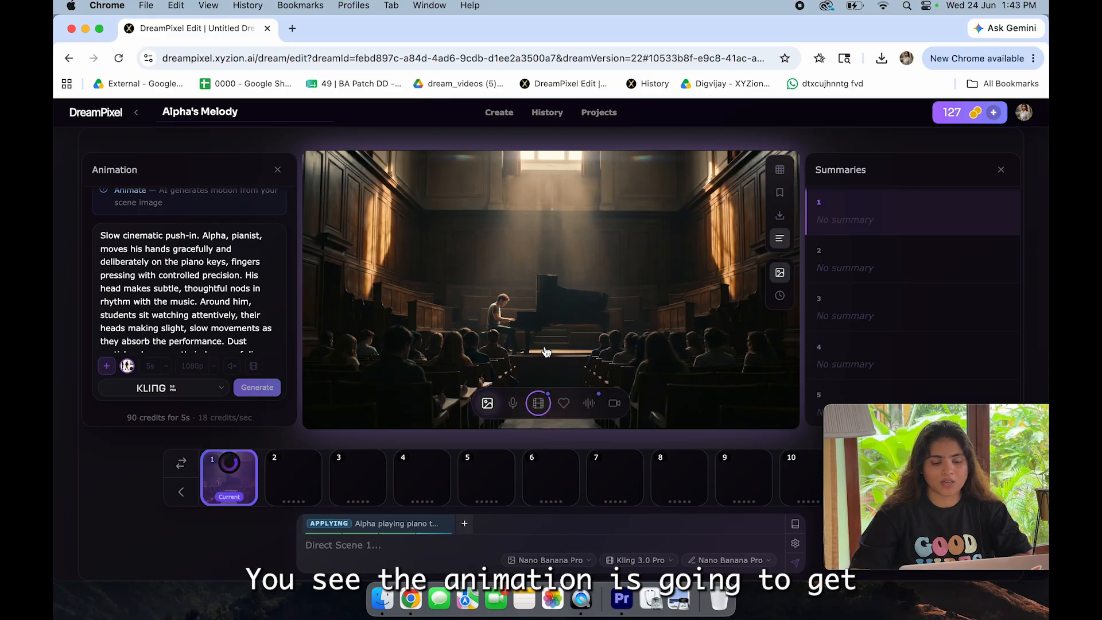
left_click(386, 529)
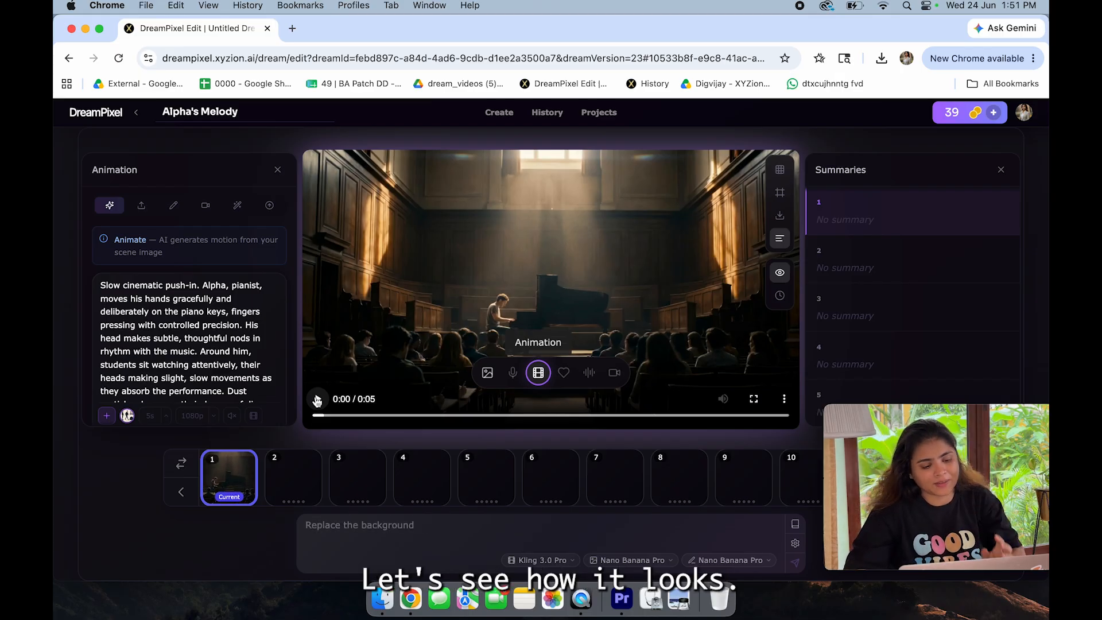
left_click(317, 400)
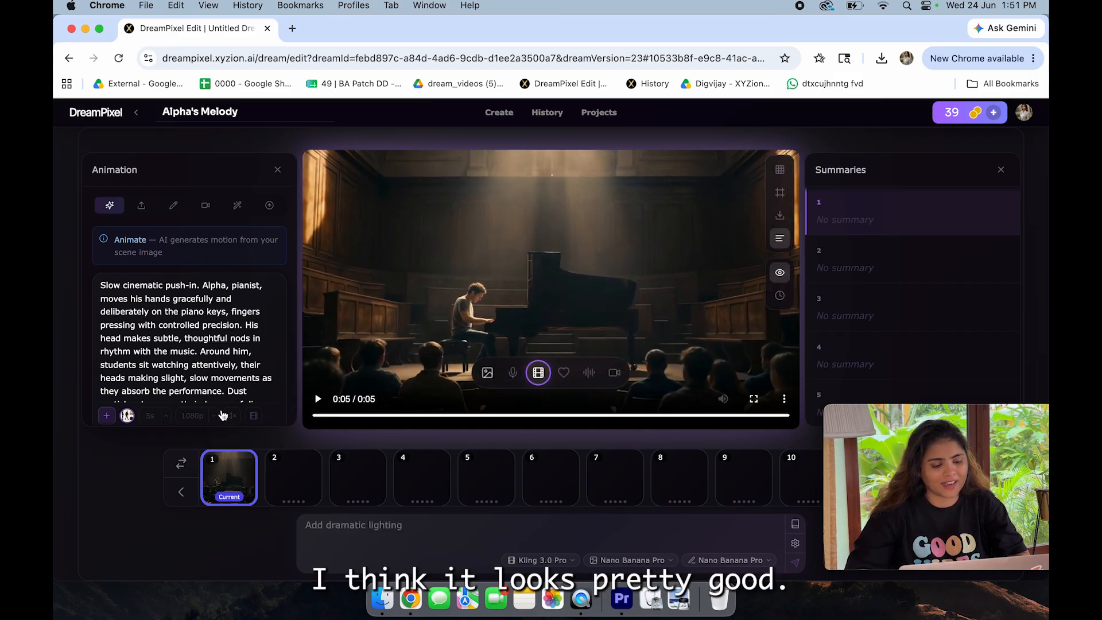
Step: Change scene 1's animation model to Seedance 2.0 with audio and multi-shot enabled
scroll(230, 396, "down", 2)
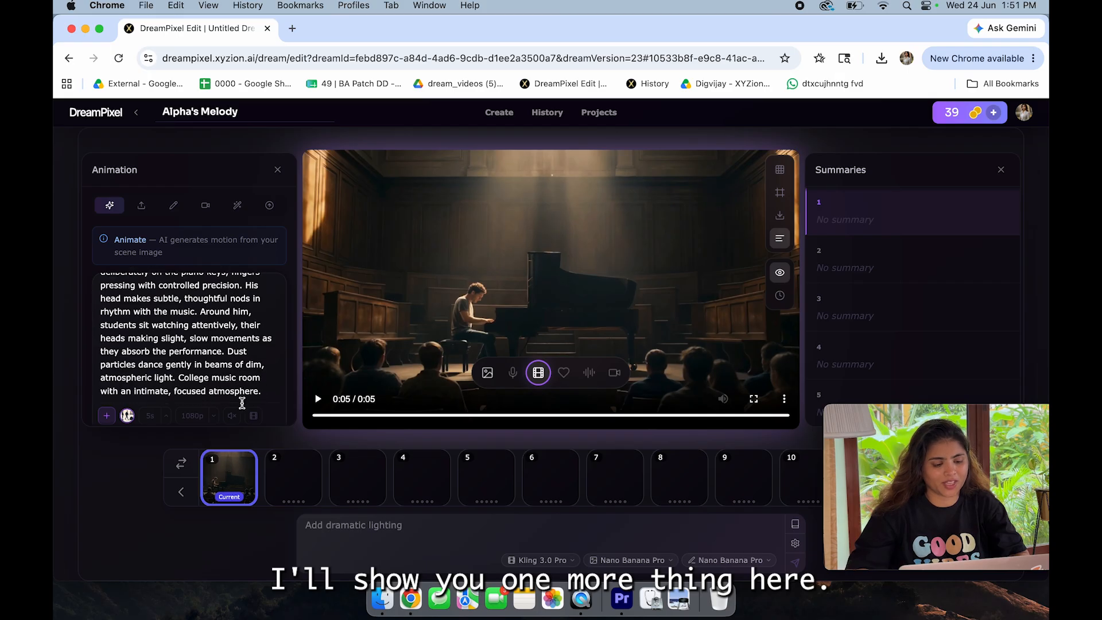
scroll(172, 413, "down", 2)
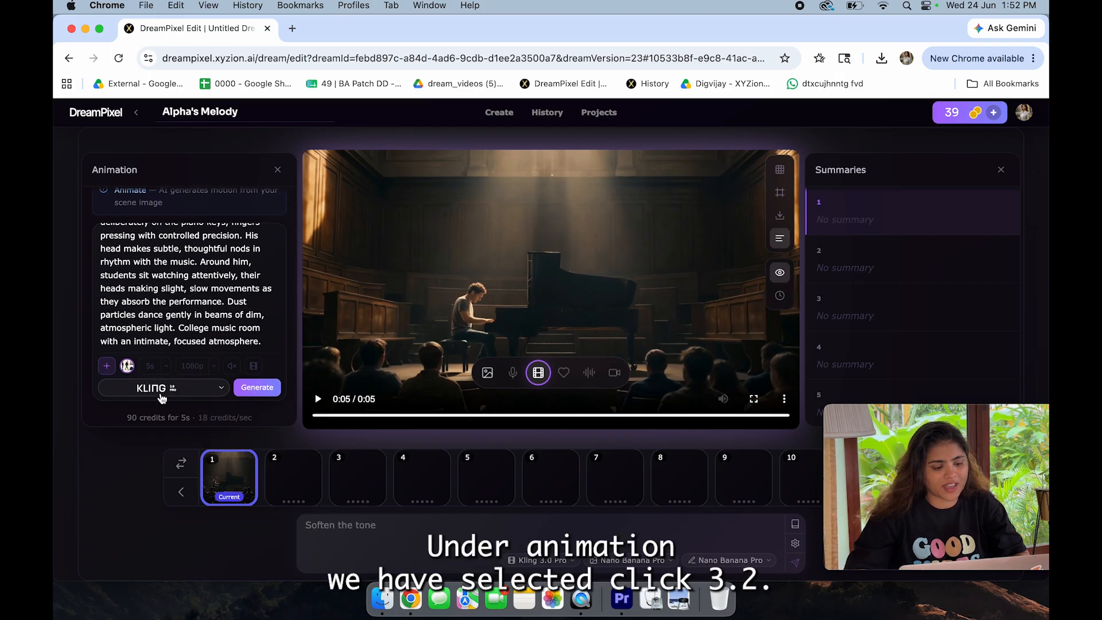
left_click(157, 392)
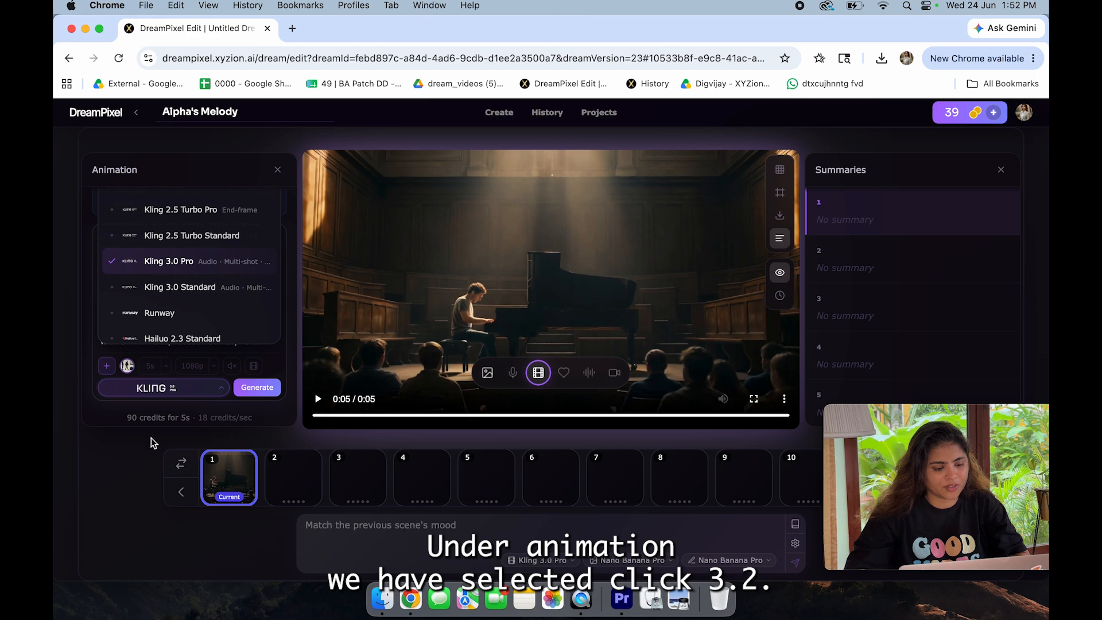
left_click(154, 412)
left_click(161, 387)
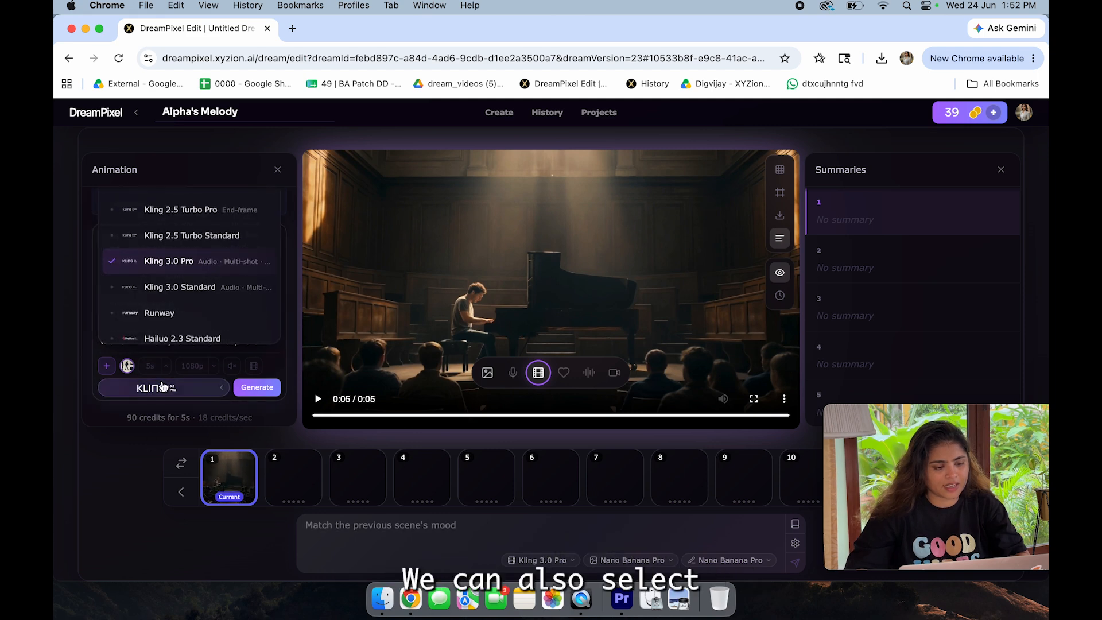
scroll(192, 322, "down", 5)
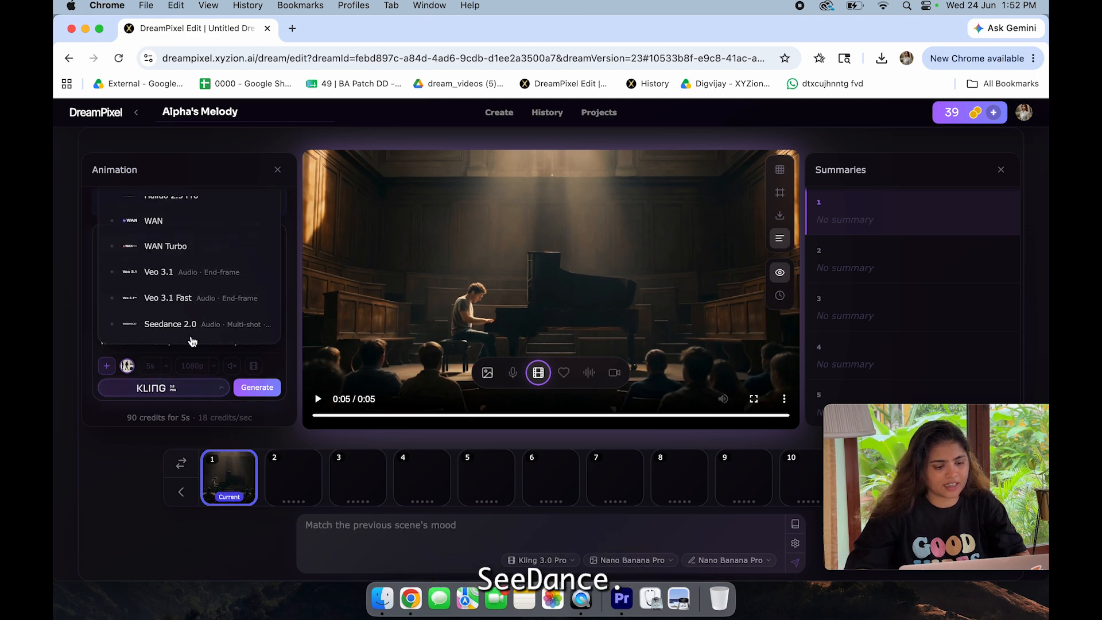
left_click(184, 337)
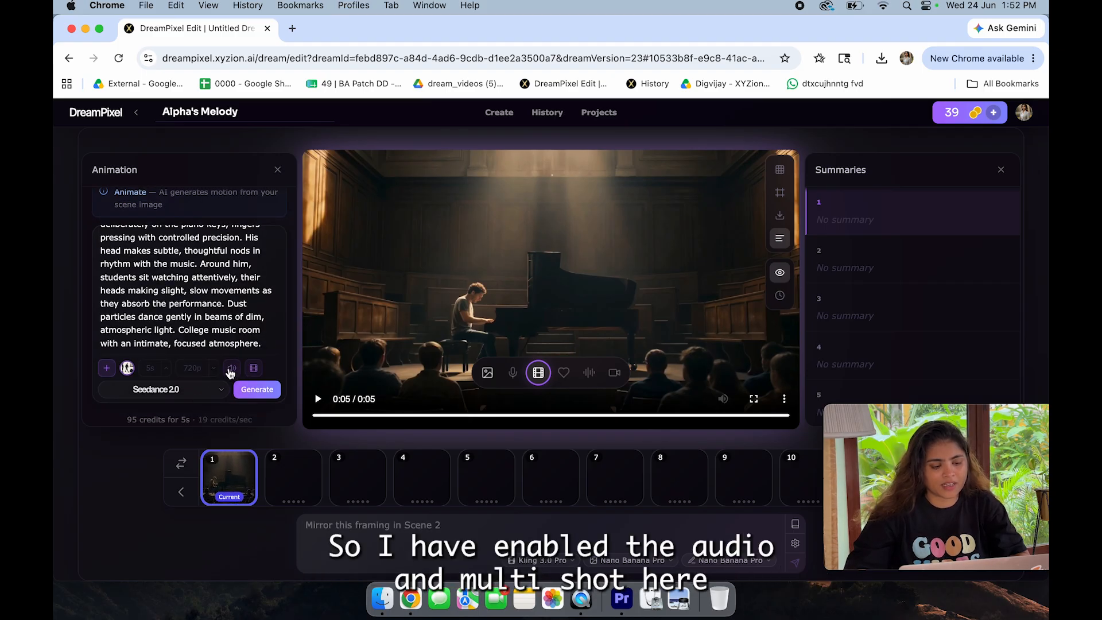
Step: Try the 1080p resolution for the animation, lower it to 480p, and set the duration to 7 seconds
left_click(197, 372)
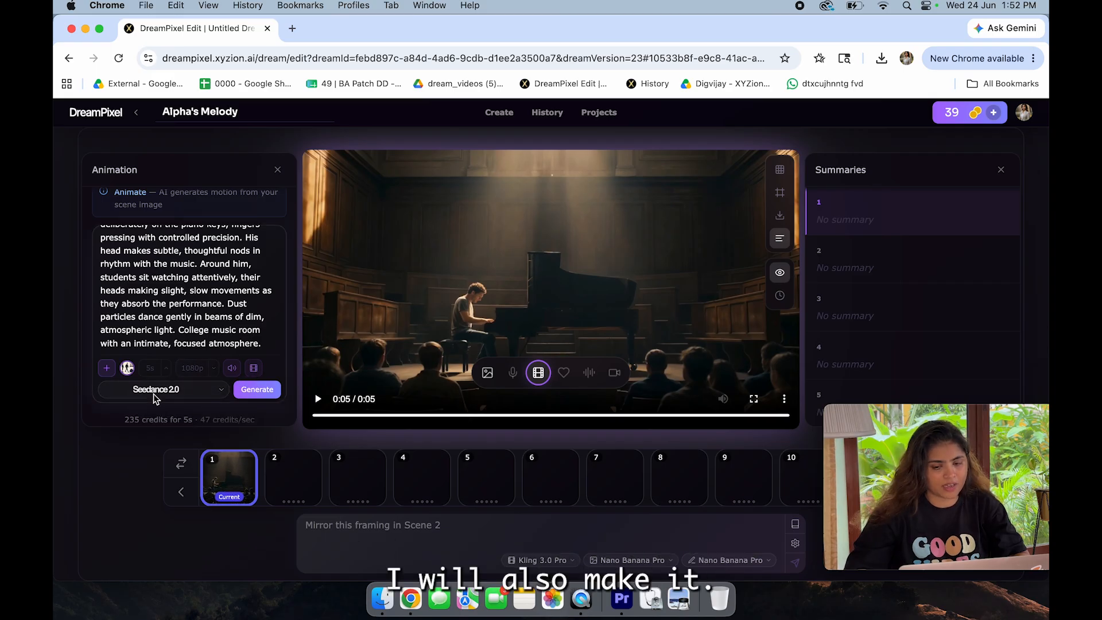
left_click(198, 370)
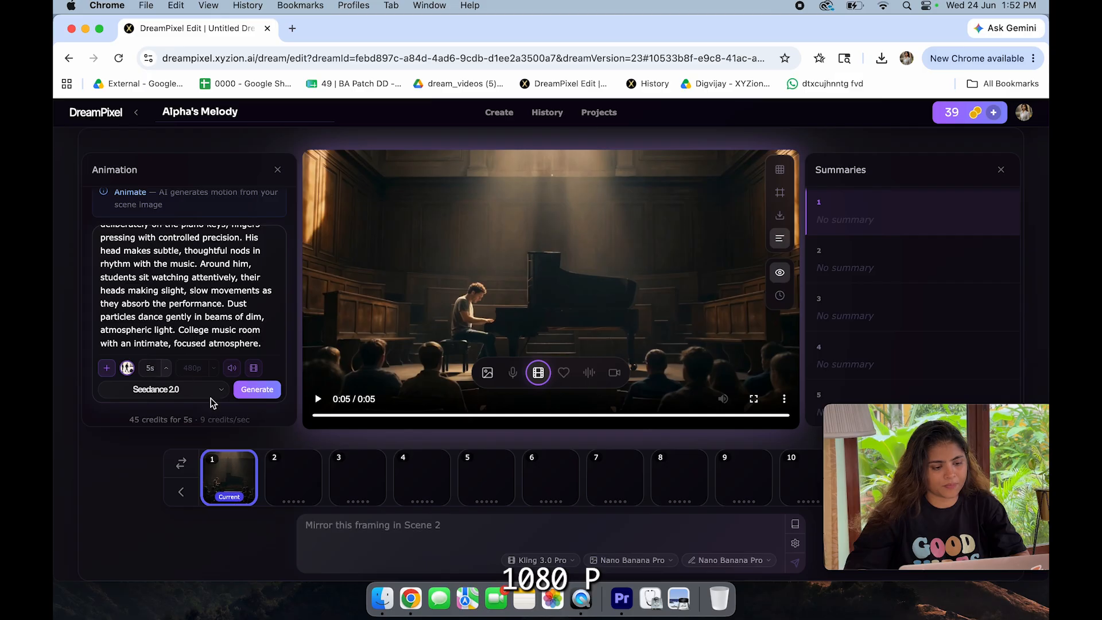
left_click(166, 368)
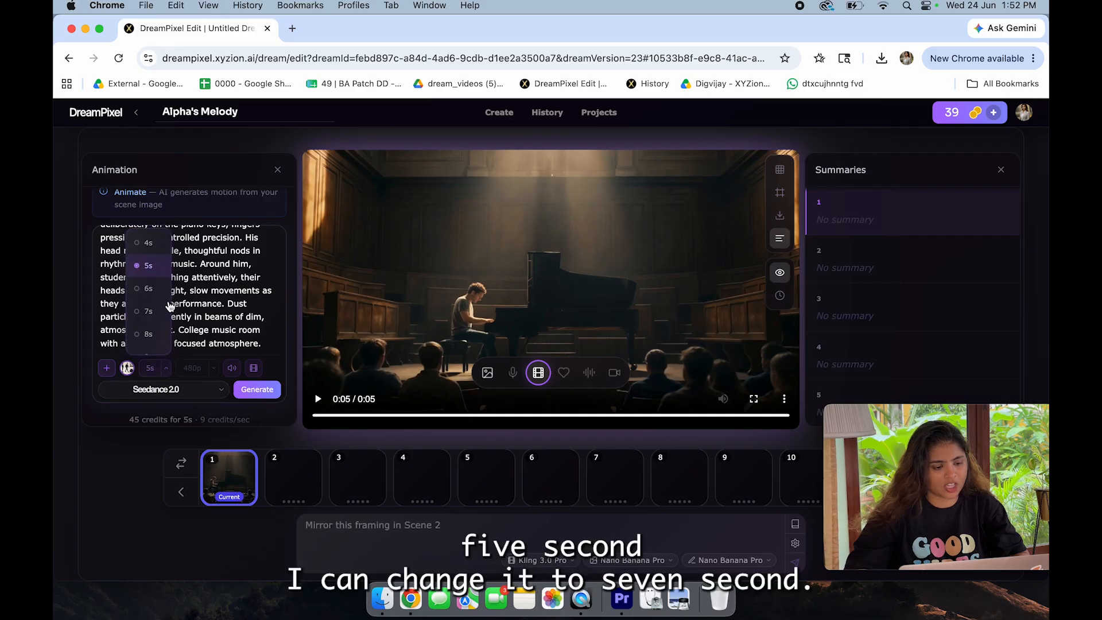
left_click(149, 311)
scroll(168, 408, "down", 1)
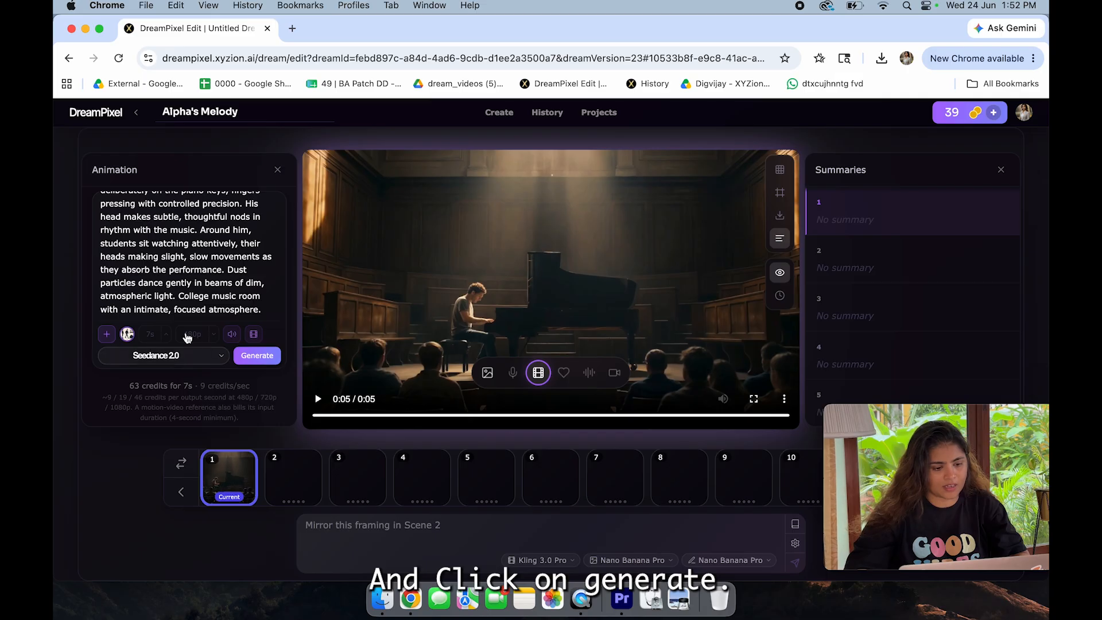
Step: Set the animation's duration to 5 seconds and generate the clip with Seedance 2.0
left_click(165, 338)
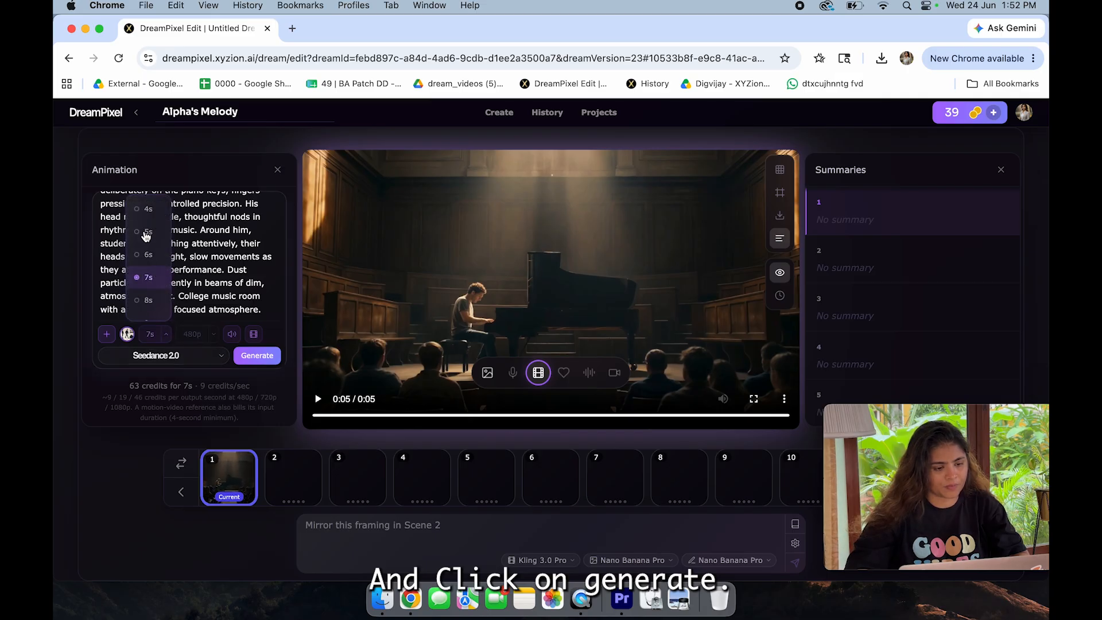
left_click(145, 232)
left_click(257, 356)
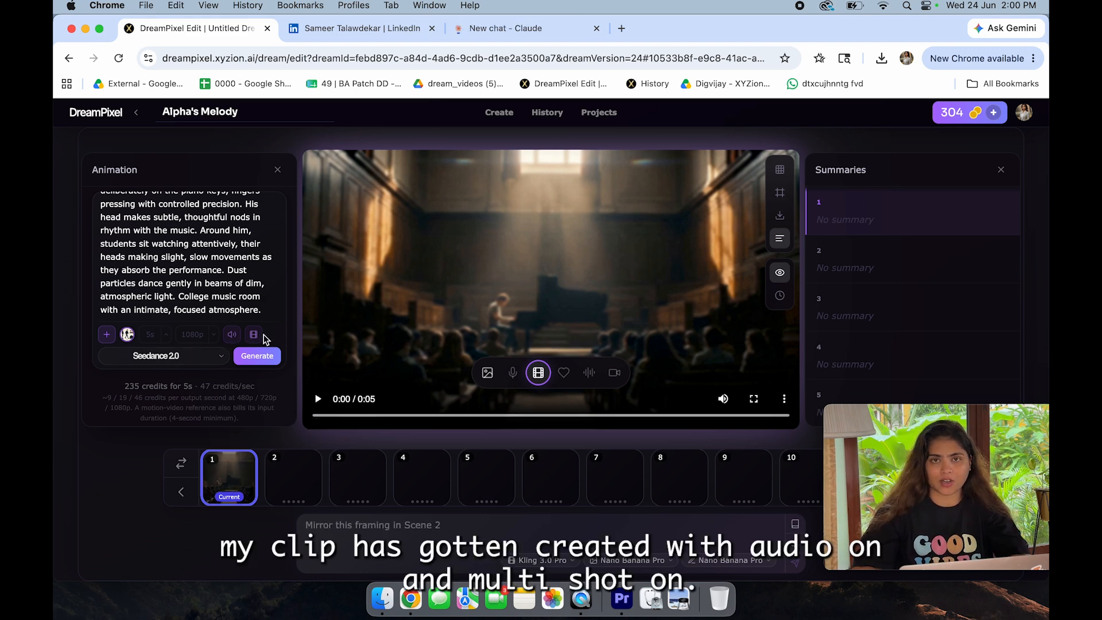
Step: Play the Seedance 2.0 clip of scene 1, replay it in full screen, and return to the editor
left_click(316, 400)
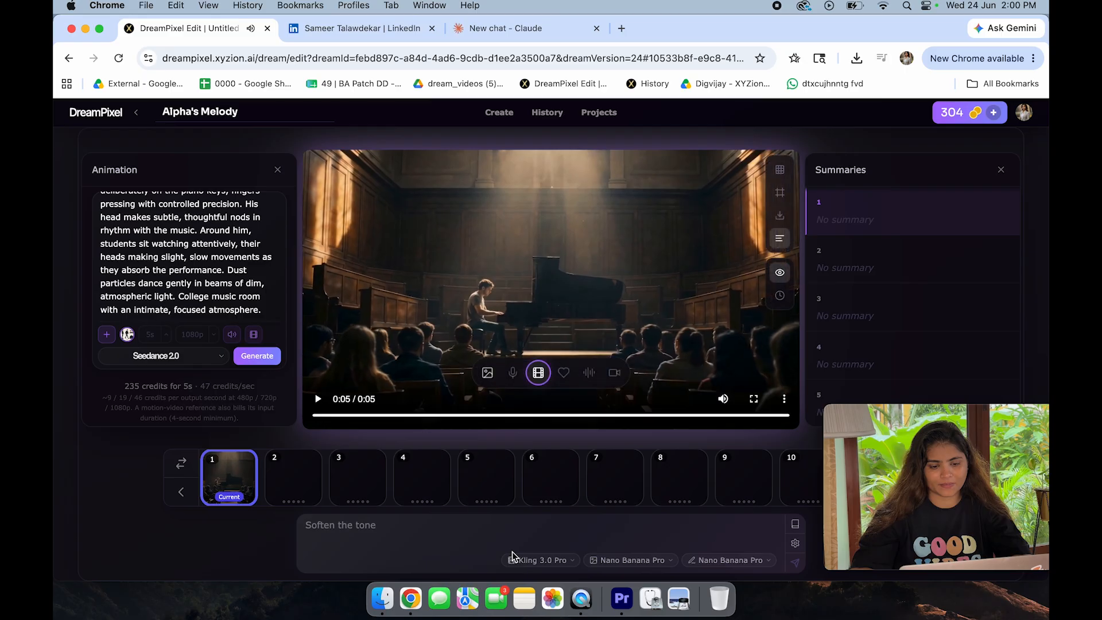
left_click(753, 398)
left_click(70, 587)
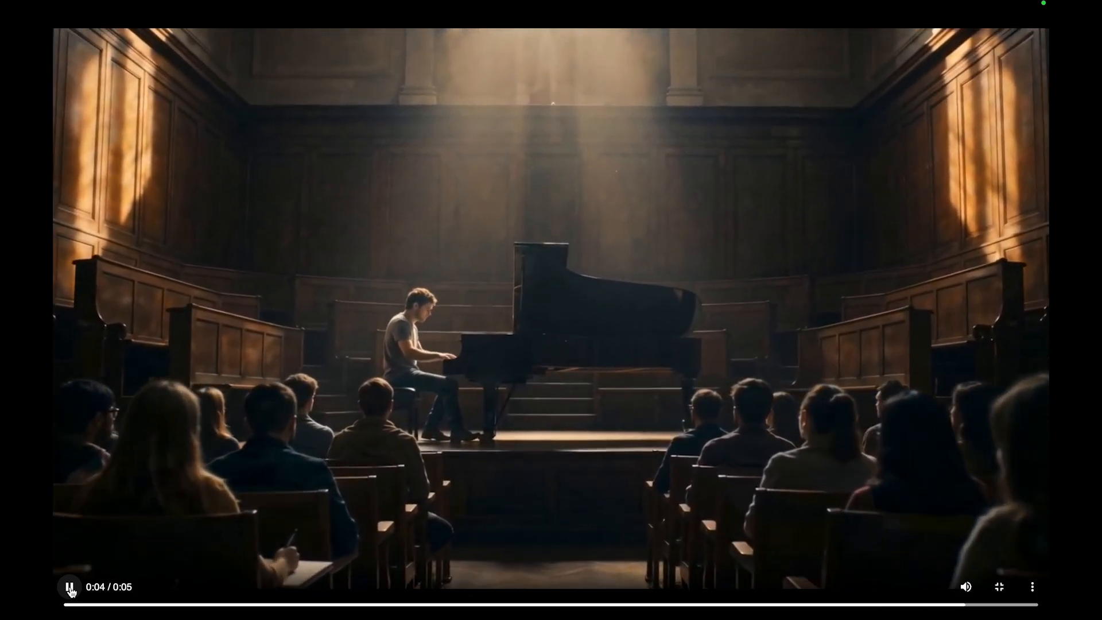
left_click(999, 587)
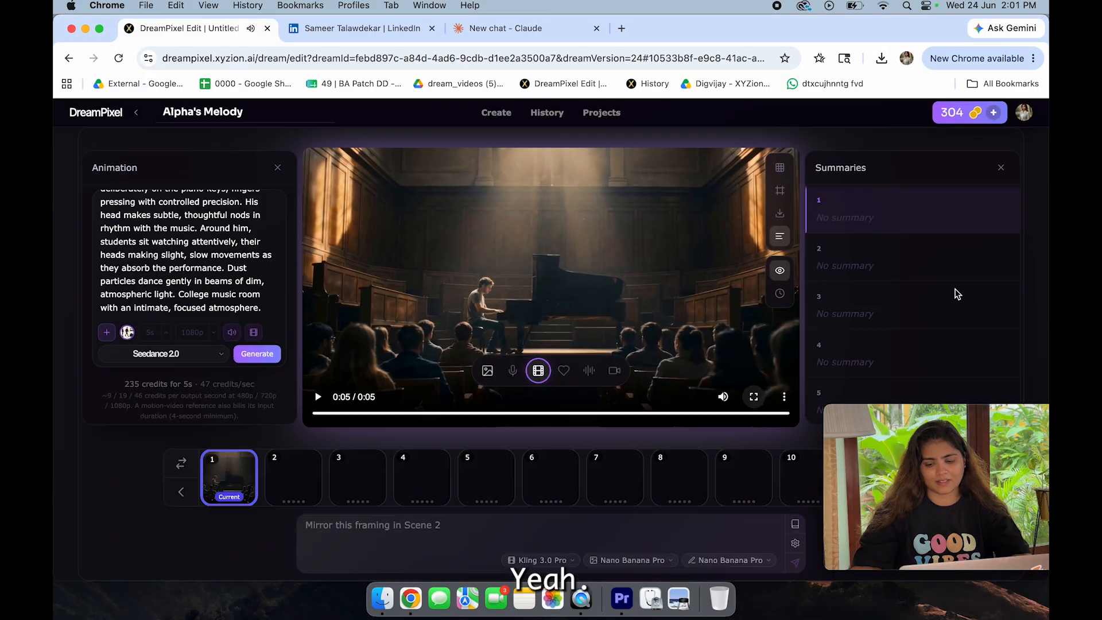
mouse_move(943, 515)
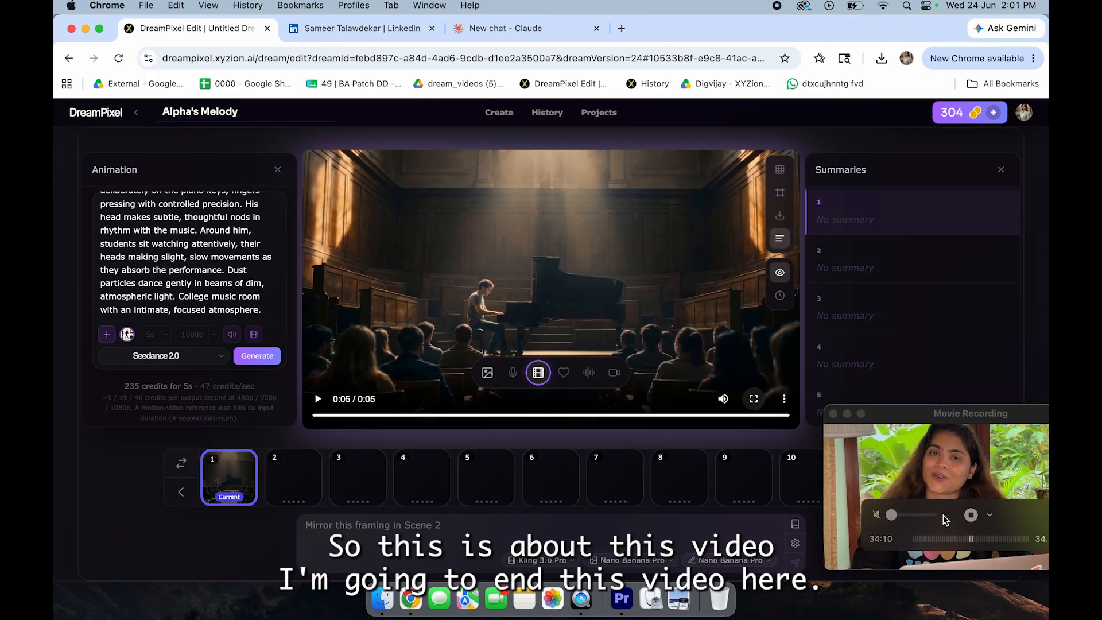